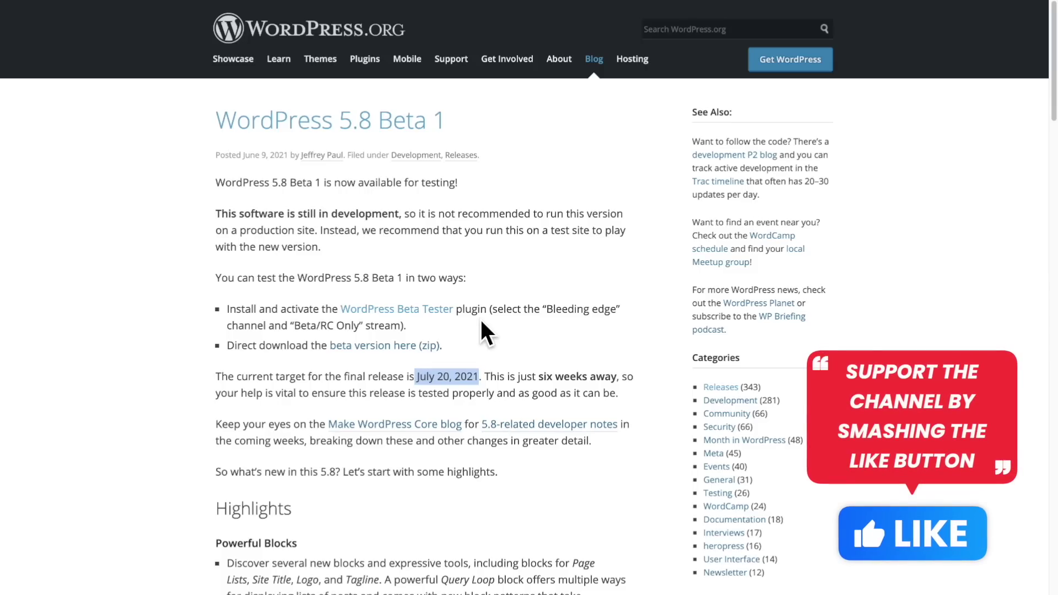
pyautogui.click(577, 199)
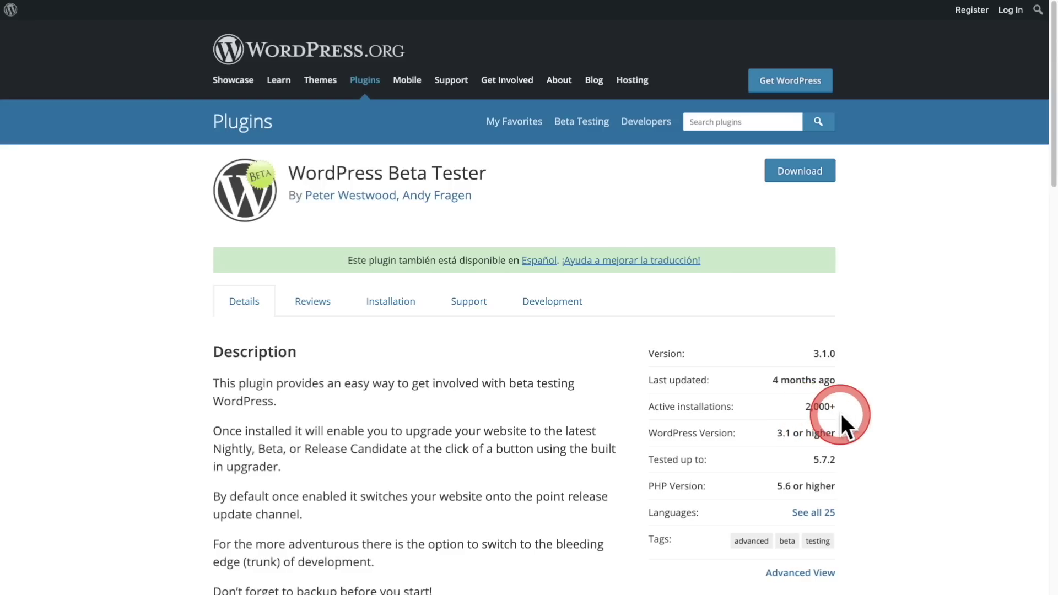
pyautogui.doubleClick(824, 406)
pyautogui.click(714, 387)
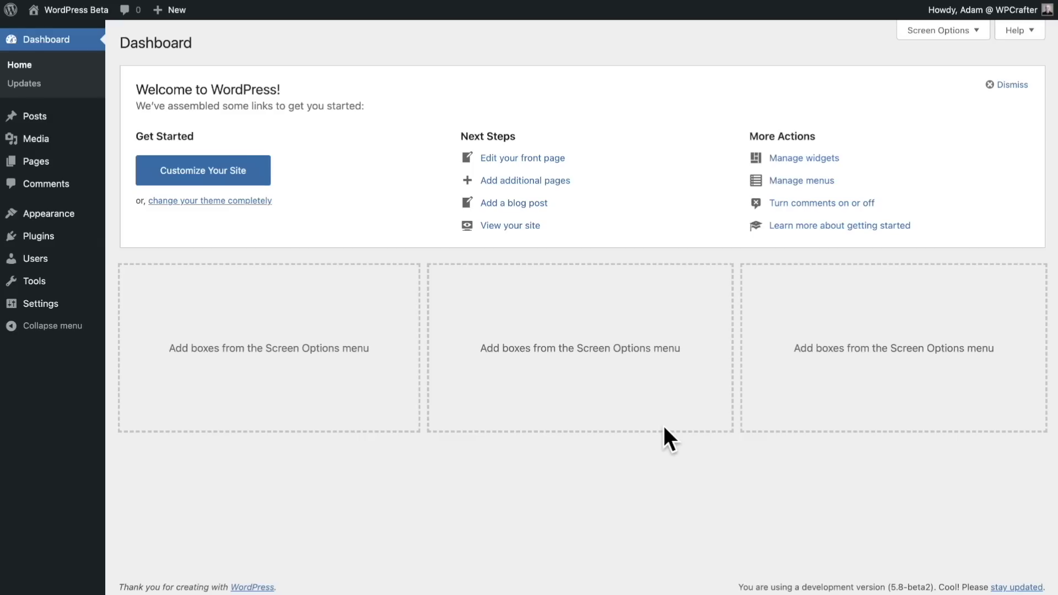
pyautogui.click(730, 233)
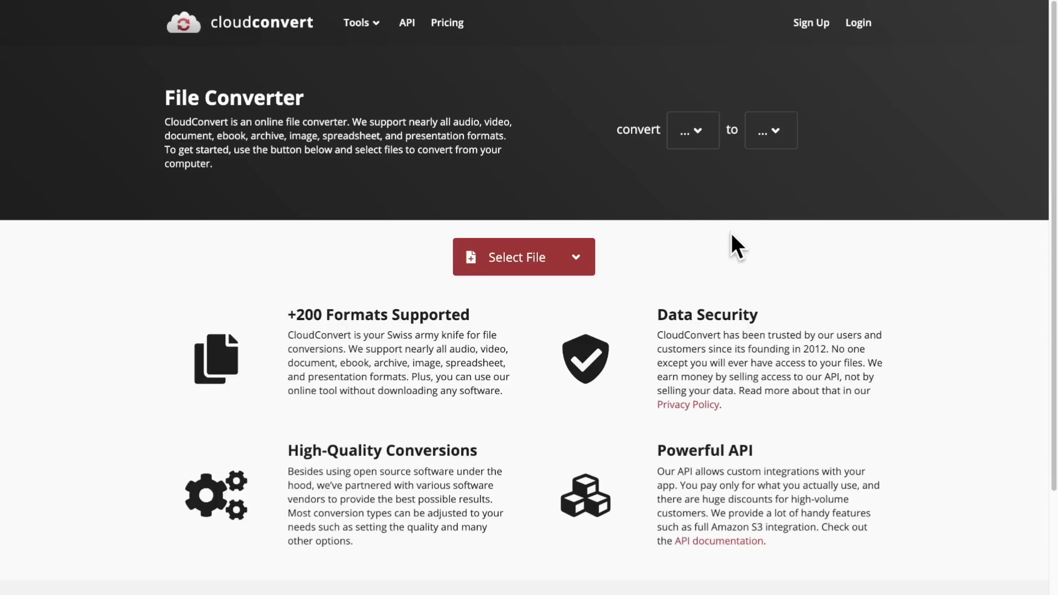
# Look through the output and input format choices of the CloudConvert file converter
pyautogui.click(774, 131)
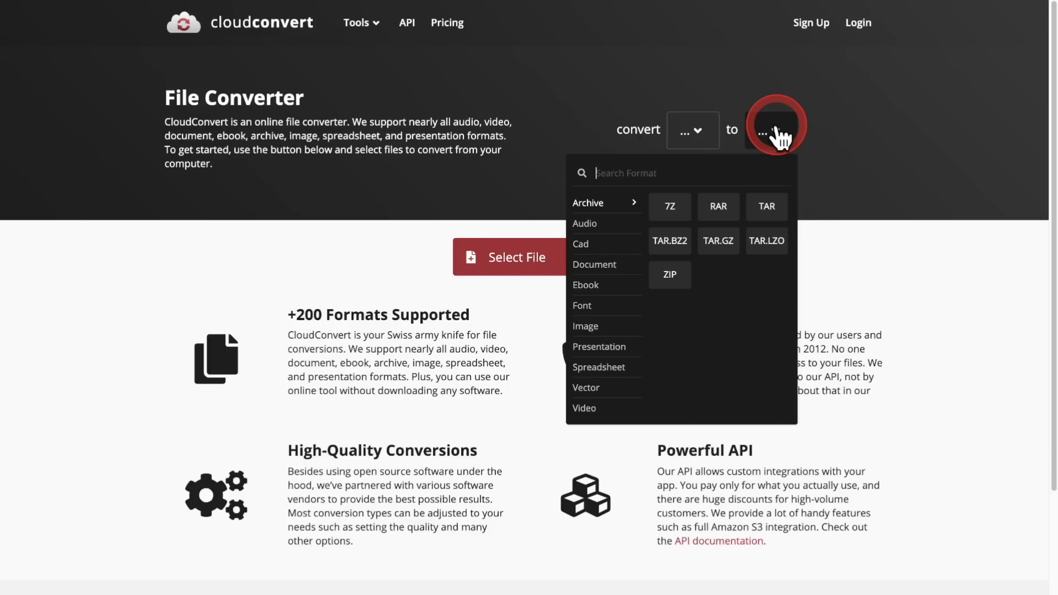
pyautogui.click(681, 134)
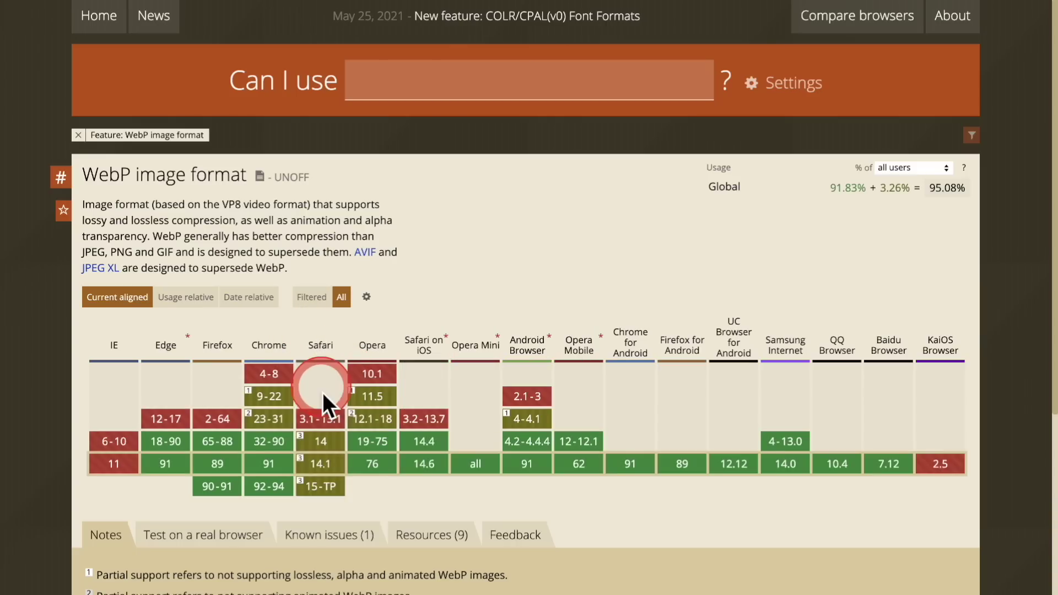
# Examine the WebP image format support details for Safari and the neighbouring browsers in the Can I use compatibility table
pyautogui.moveTo(320, 421)
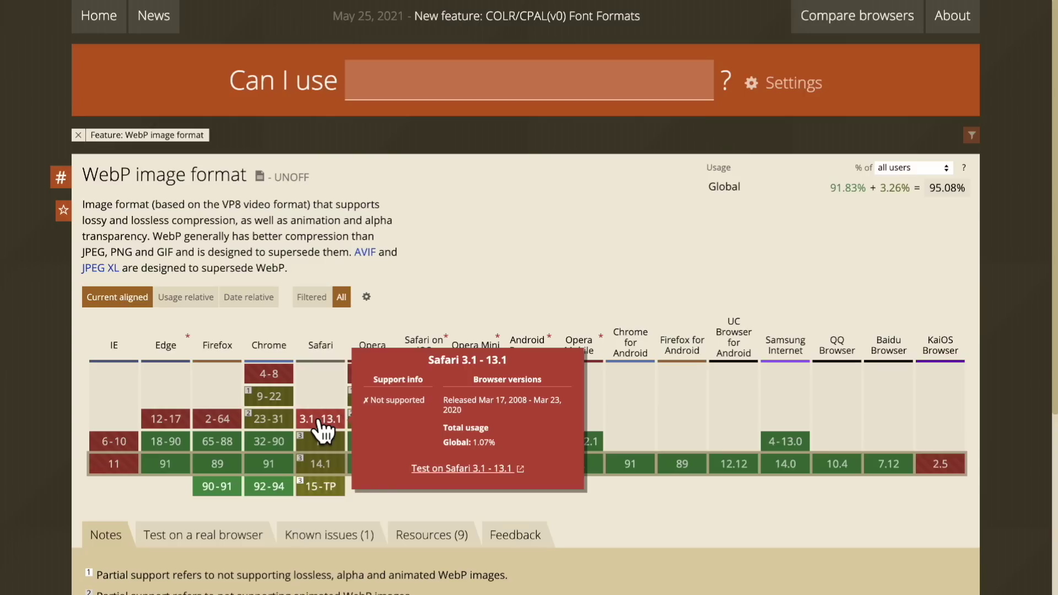
pyautogui.click(300, 461)
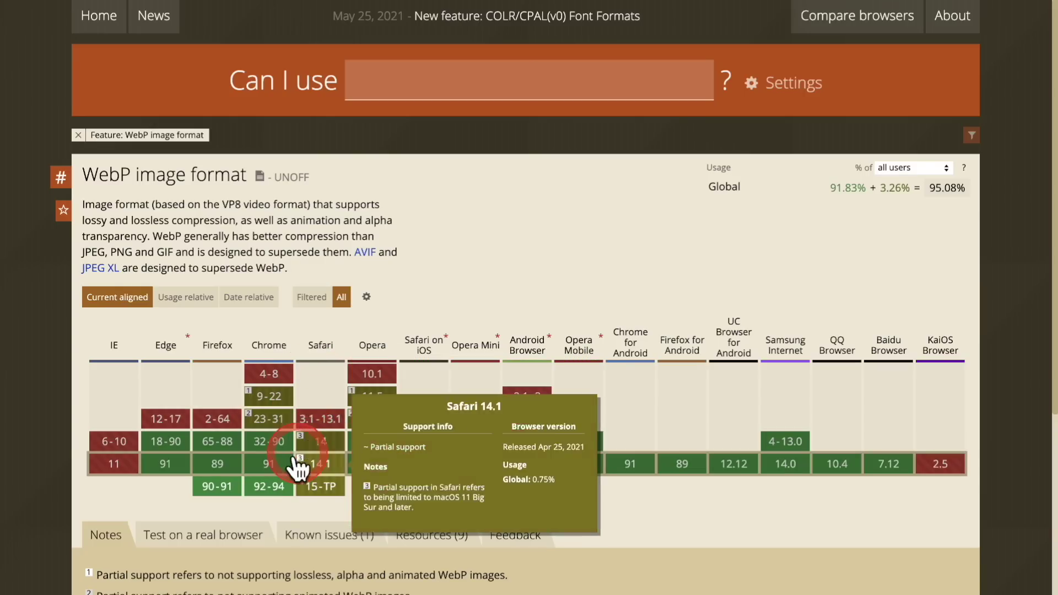
pyautogui.click(270, 485)
pyautogui.moveTo(273, 494)
pyautogui.mouseDown()
pyautogui.moveTo(448, 399)
pyautogui.moveTo(603, 481)
pyautogui.moveTo(517, 505)
pyautogui.moveTo(506, 497)
pyautogui.mouseUp()
pyautogui.click(479, 463)
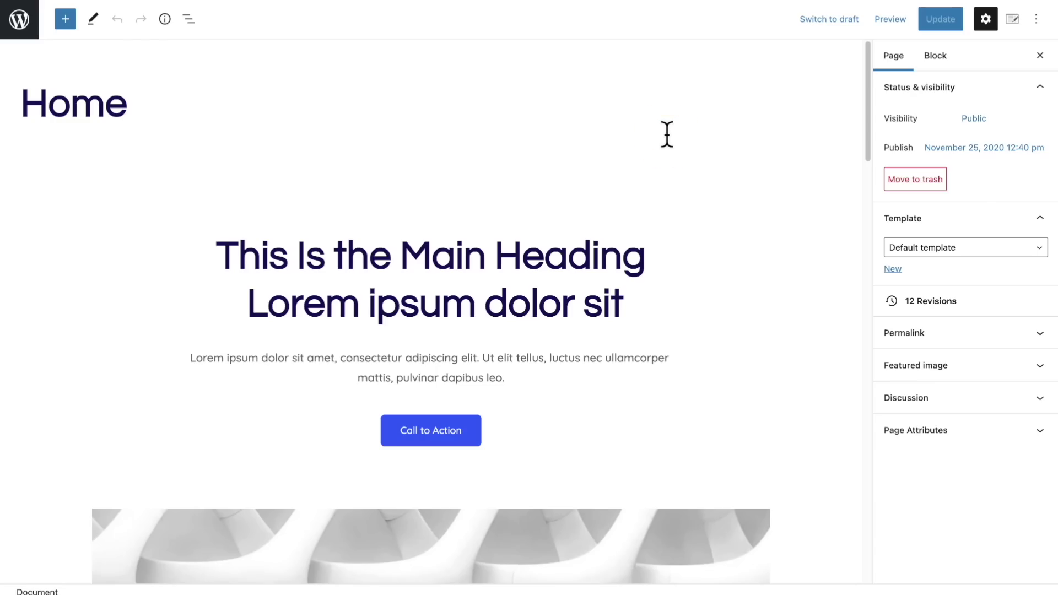
# Find the Image block by searching "ima" and insert it at the end of the Home page
pyautogui.scroll(-15, 667, 137)
pyautogui.click(666, 137)
pyautogui.click(354, 125)
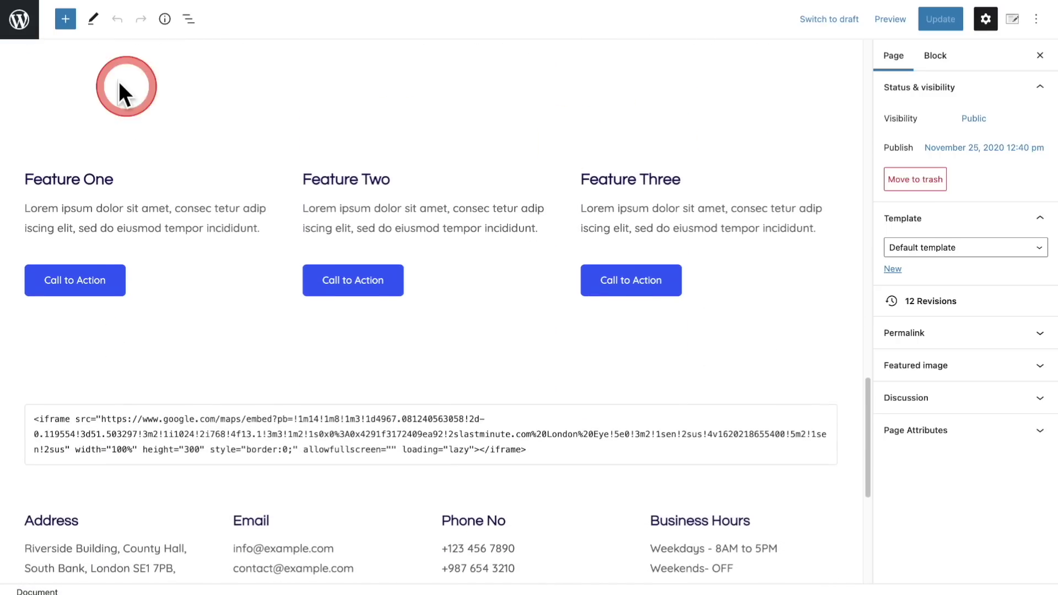
pyautogui.click(65, 20)
pyautogui.click(69, 66)
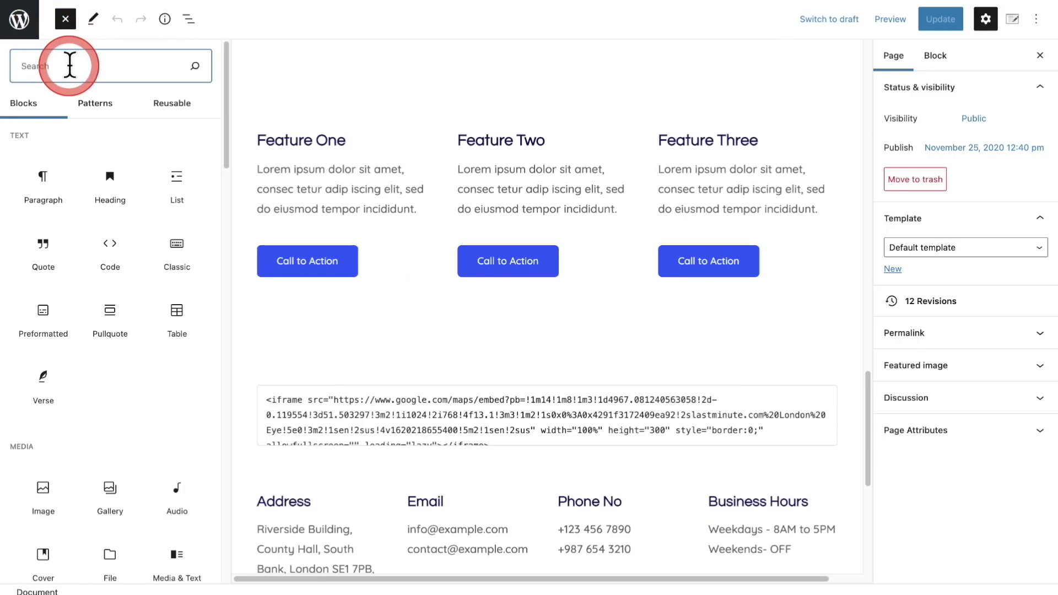
pyautogui.write('ima')
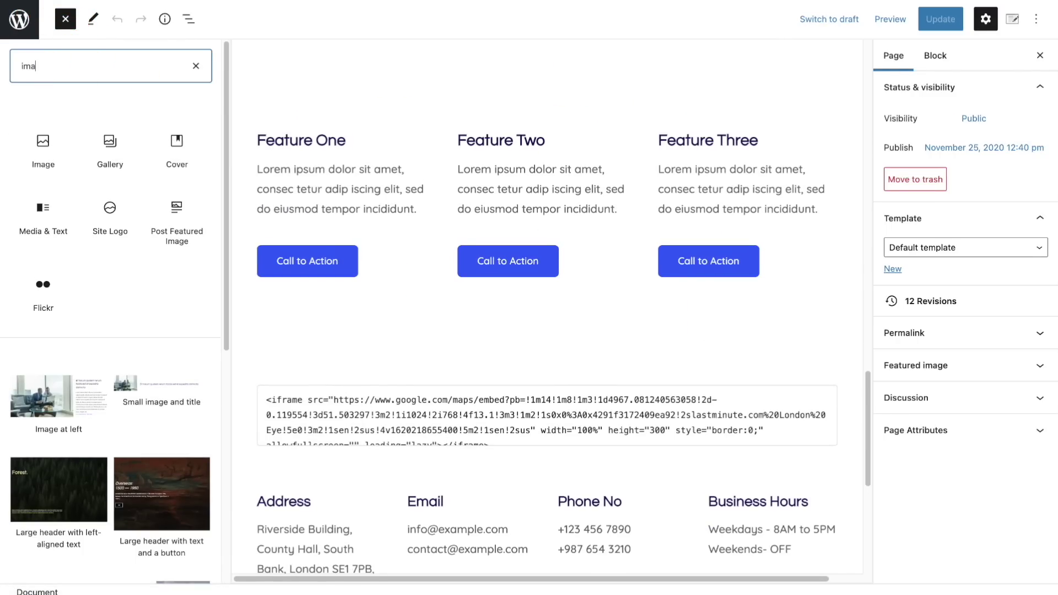
pyautogui.click(42, 146)
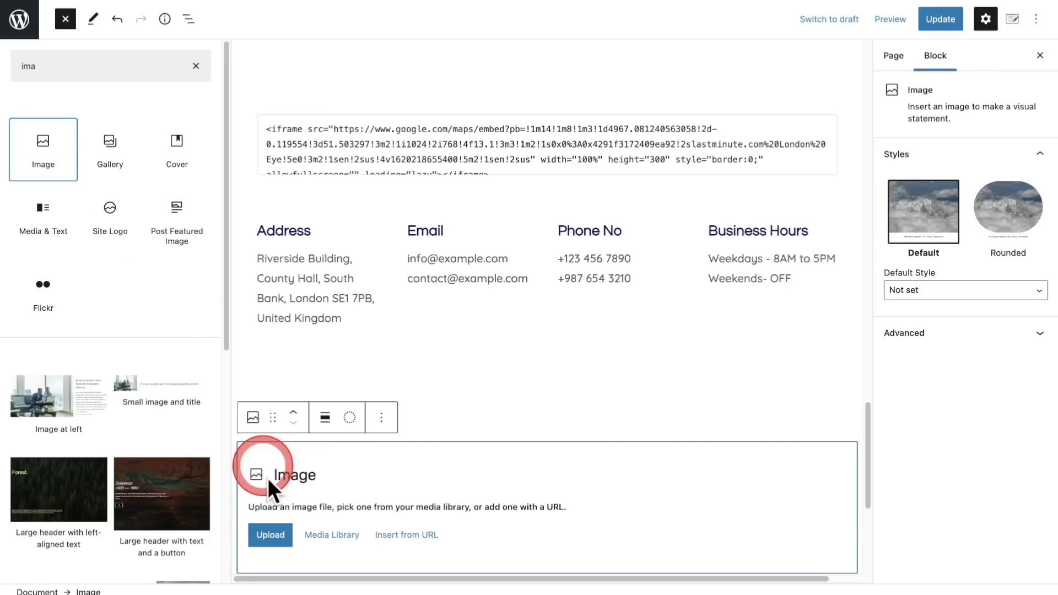
# Fill the new Image block with pizza.webp from the Media Library
pyautogui.click(308, 533)
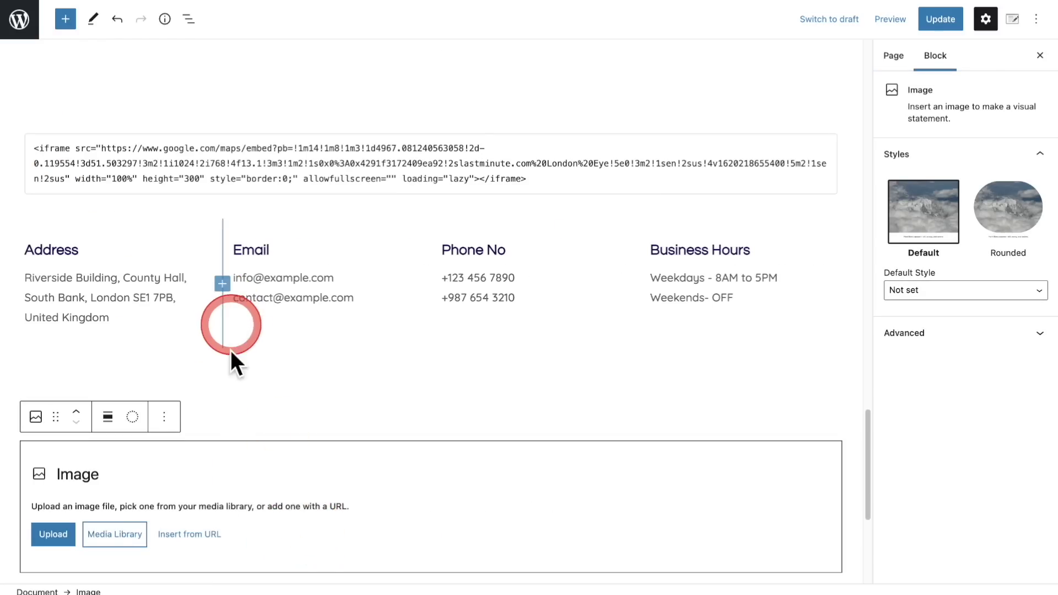
pyautogui.click(88, 535)
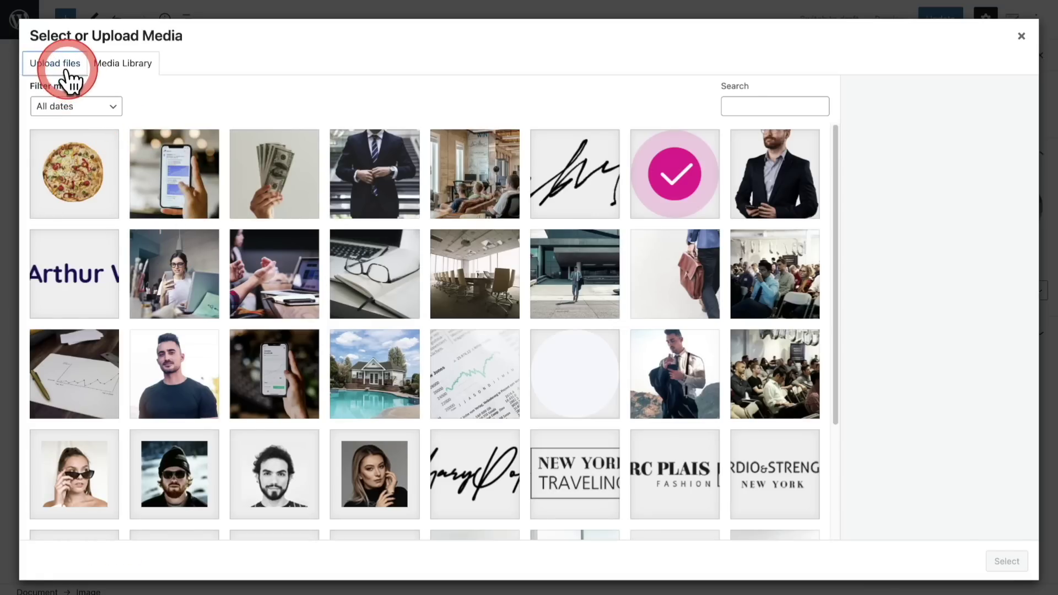
pyautogui.click(65, 70)
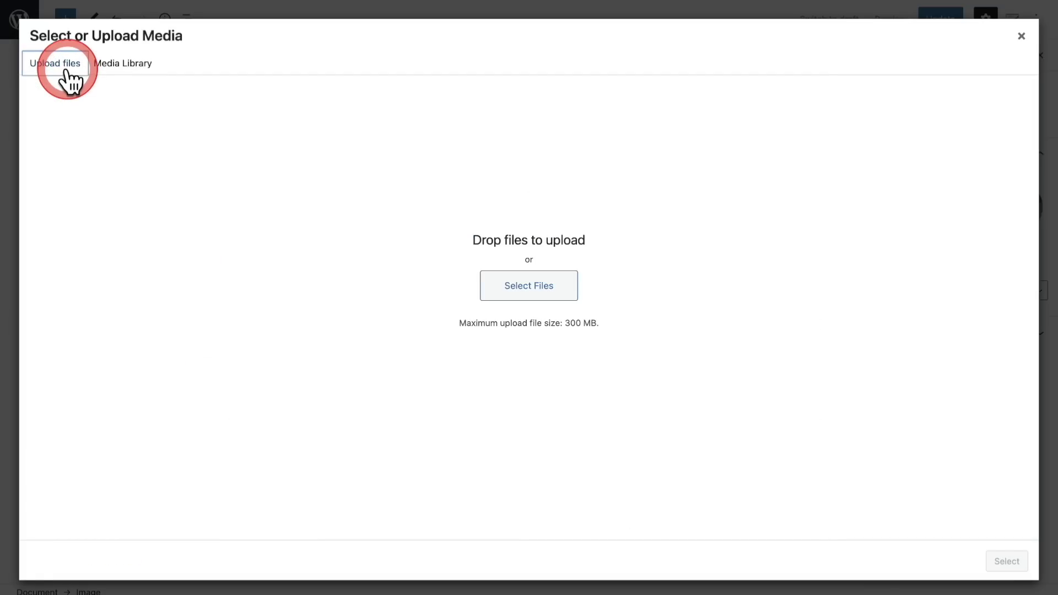
pyautogui.click(120, 69)
pyautogui.click(78, 183)
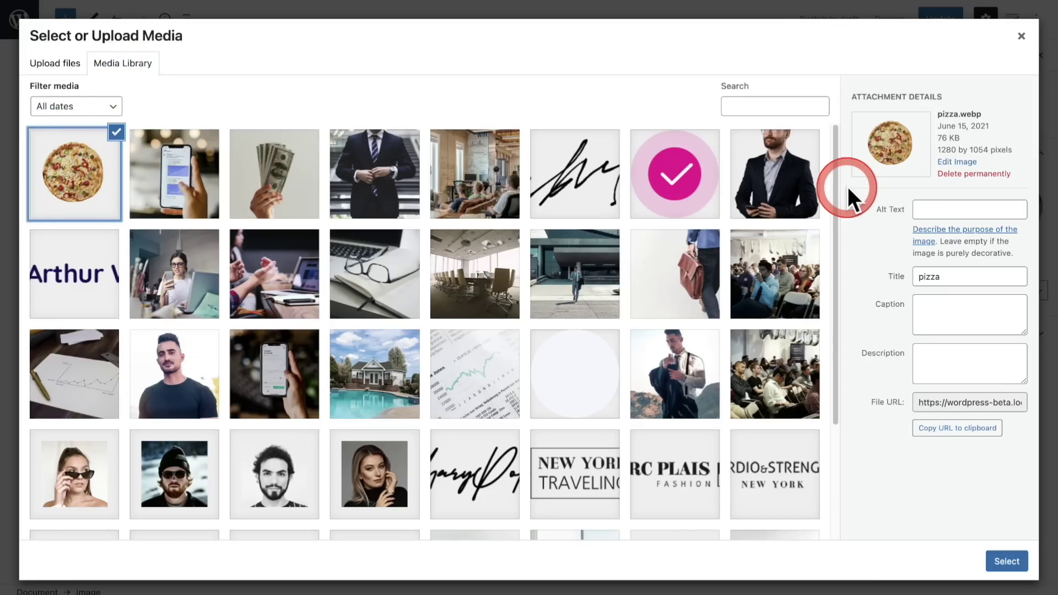
pyautogui.click(1007, 561)
pyautogui.scroll(8, 644, 395)
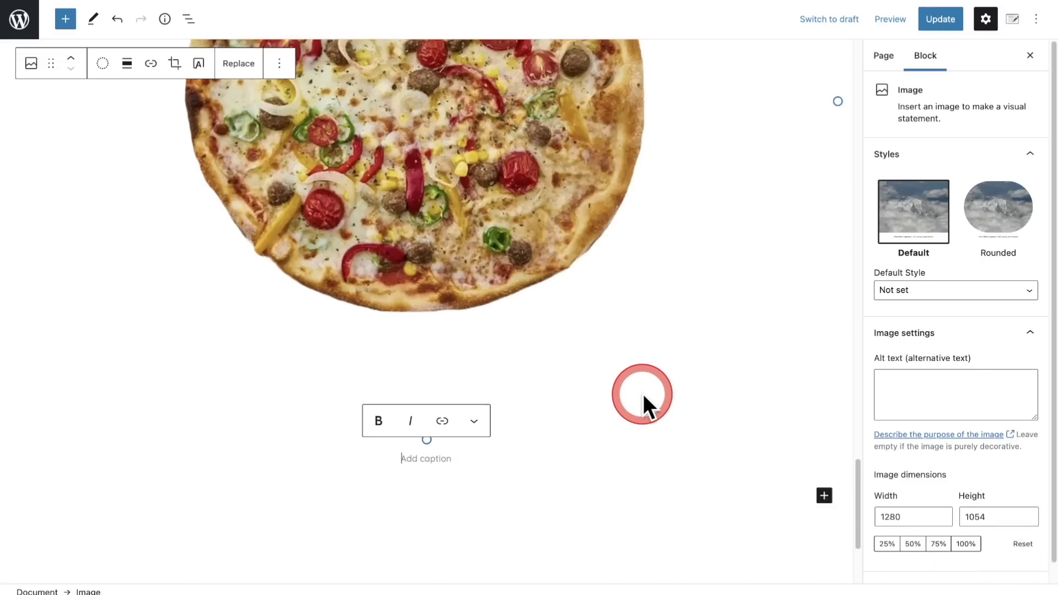
# Check the page's details summary and open the list view of its blocks
pyautogui.scroll(10, 643, 394)
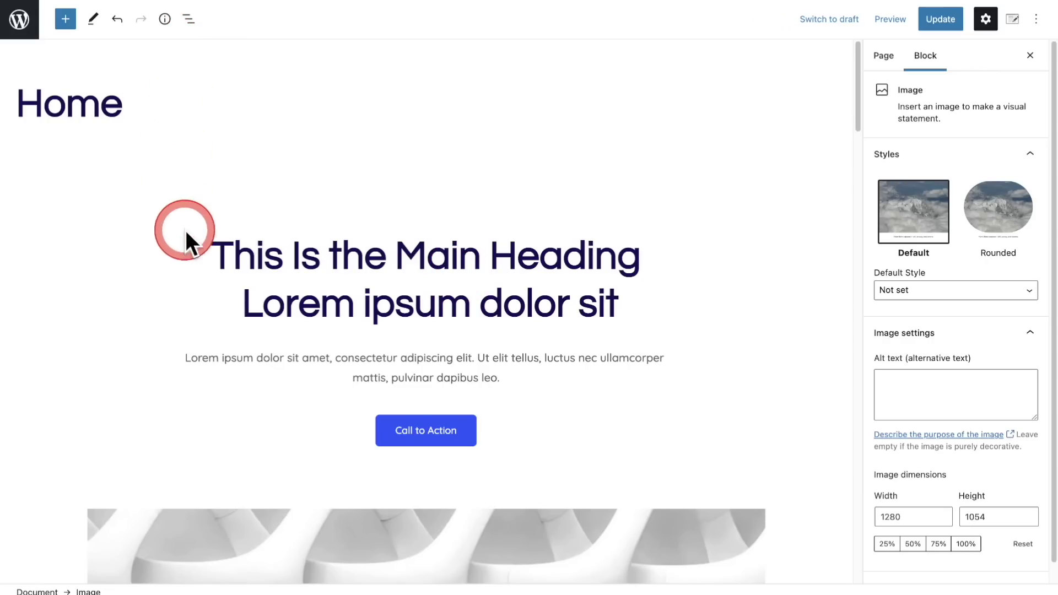
pyautogui.click(164, 20)
pyautogui.click(164, 20)
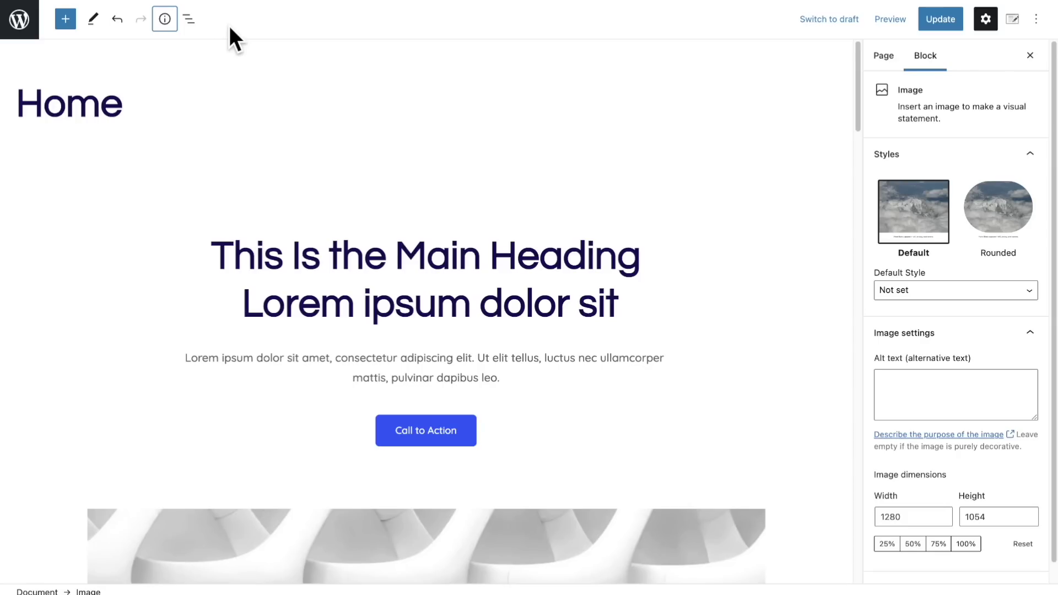
pyautogui.click(188, 19)
pyautogui.scroll(20, 142, 207)
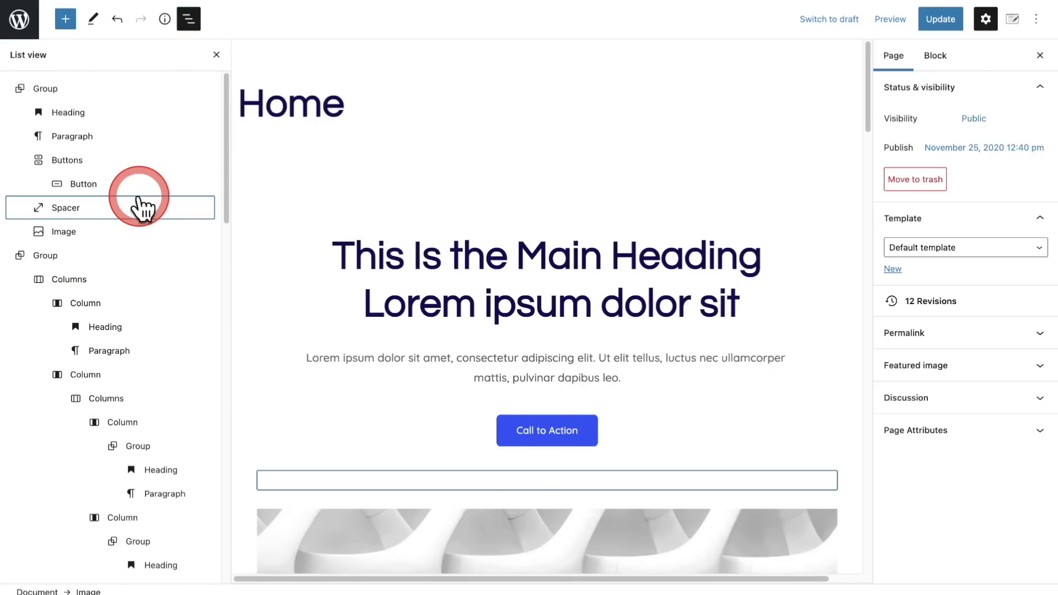
# Use the list view to inspect the main heading group, its button and the secondary heading group, and browse the blocks below
pyautogui.click(123, 90)
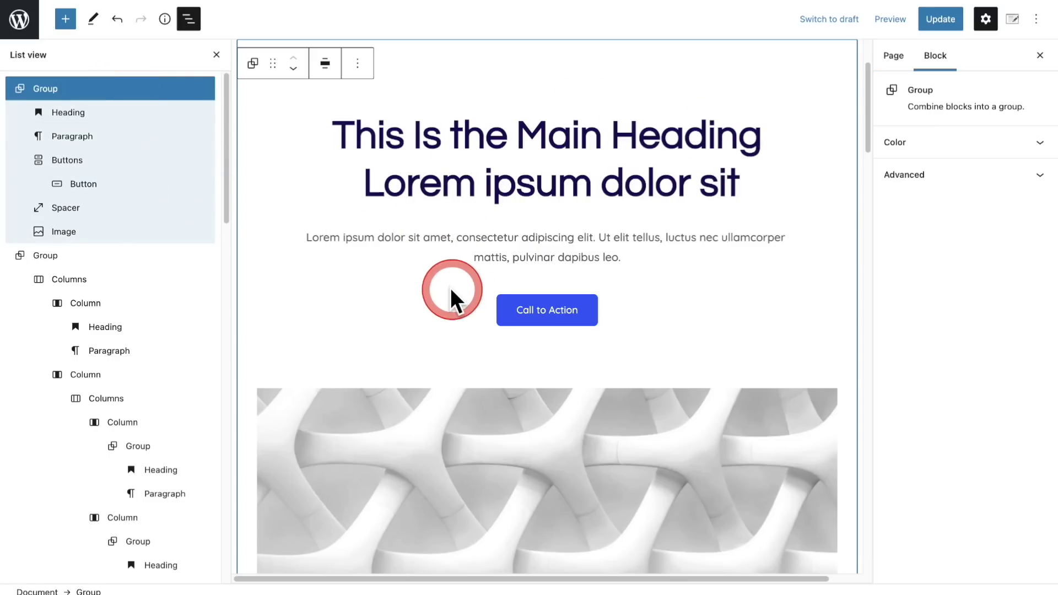
pyautogui.click(113, 191)
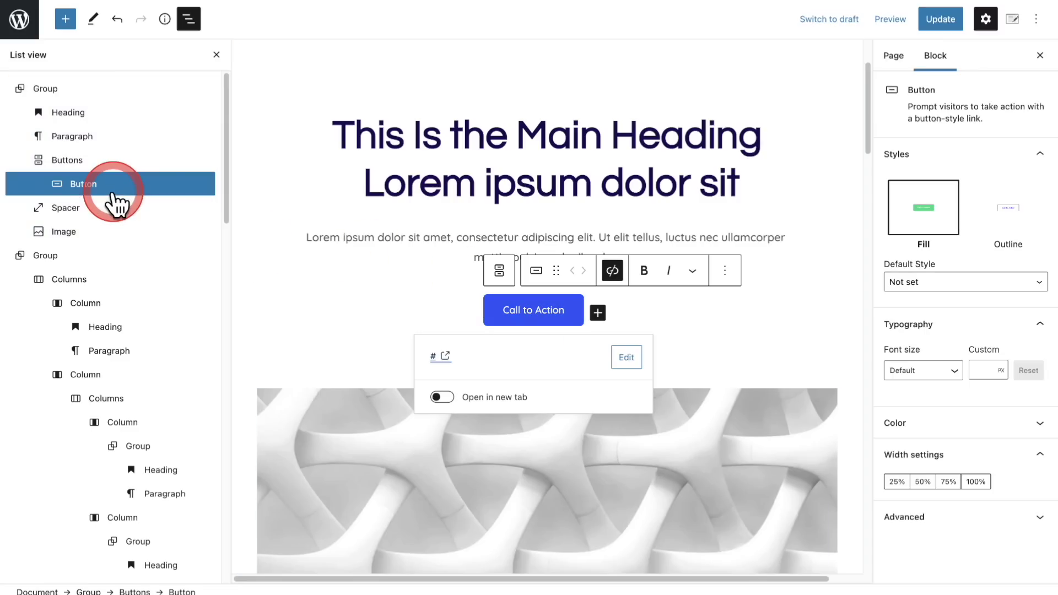
pyautogui.click(109, 262)
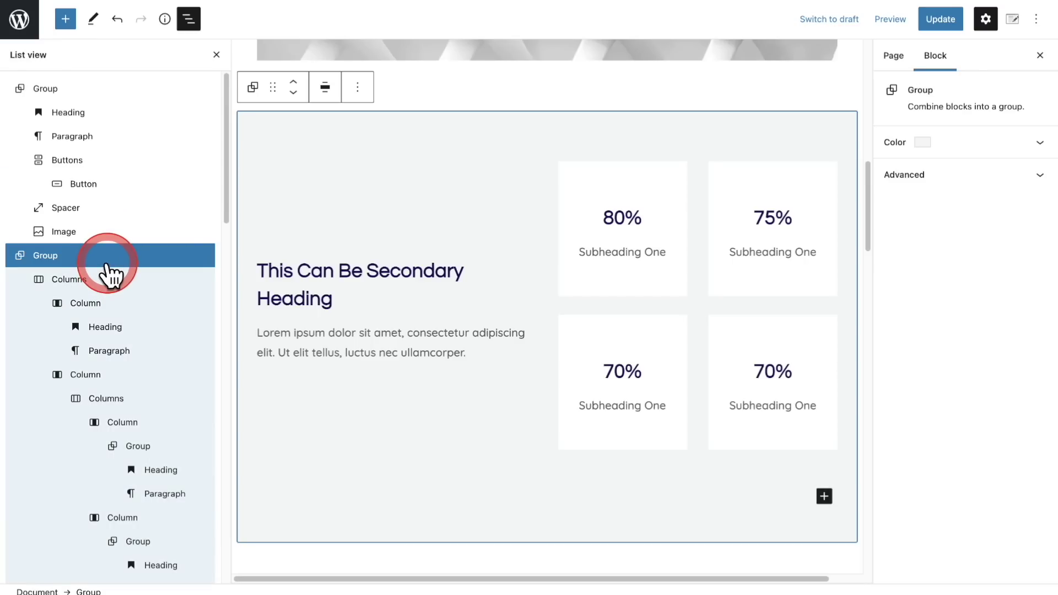
pyautogui.scroll(-8, 147, 267)
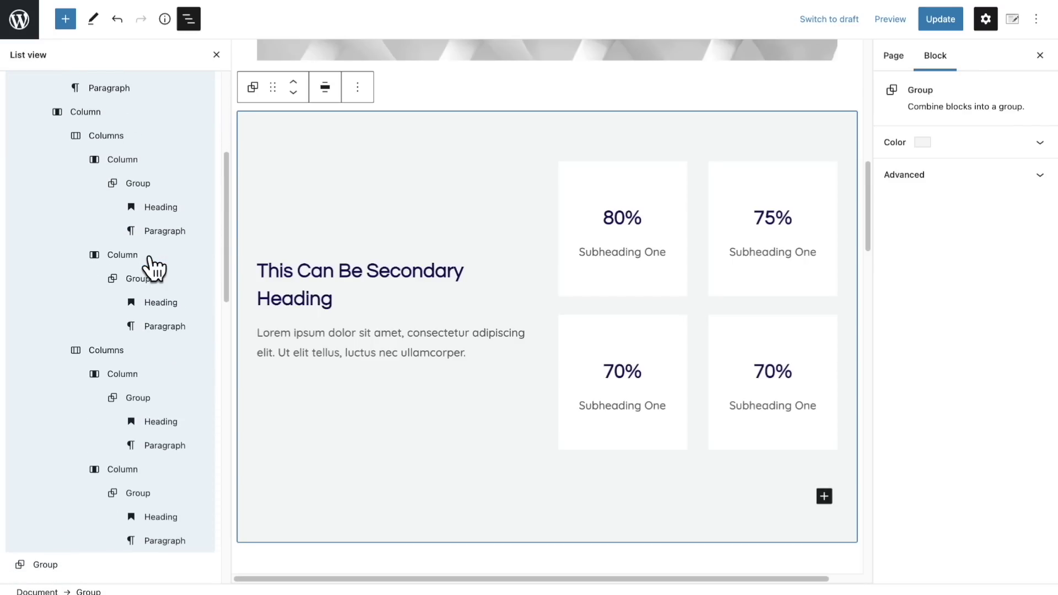
pyautogui.scroll(-3, 154, 268)
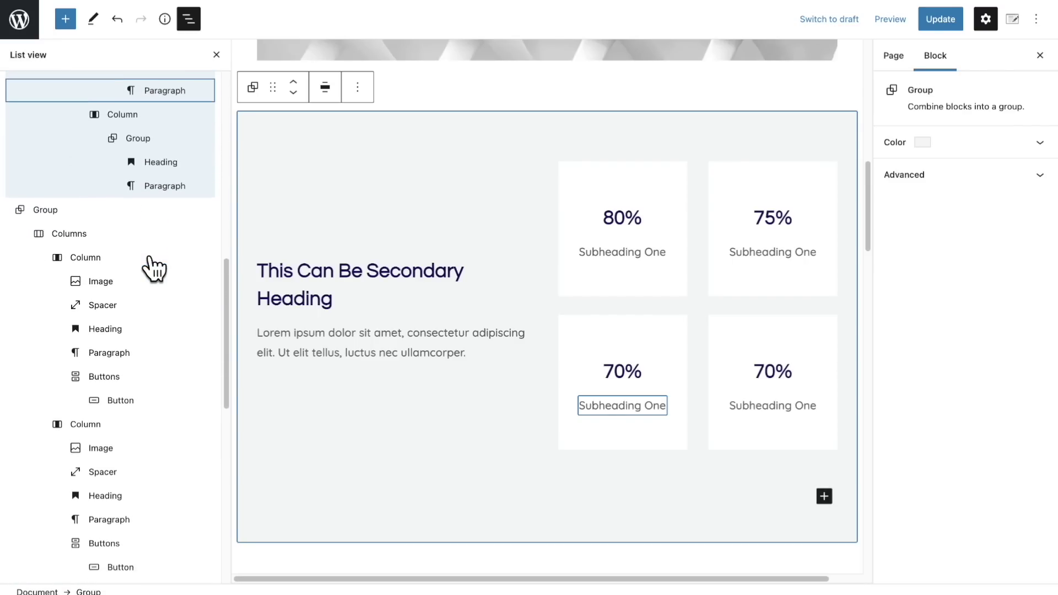
pyautogui.click(150, 256)
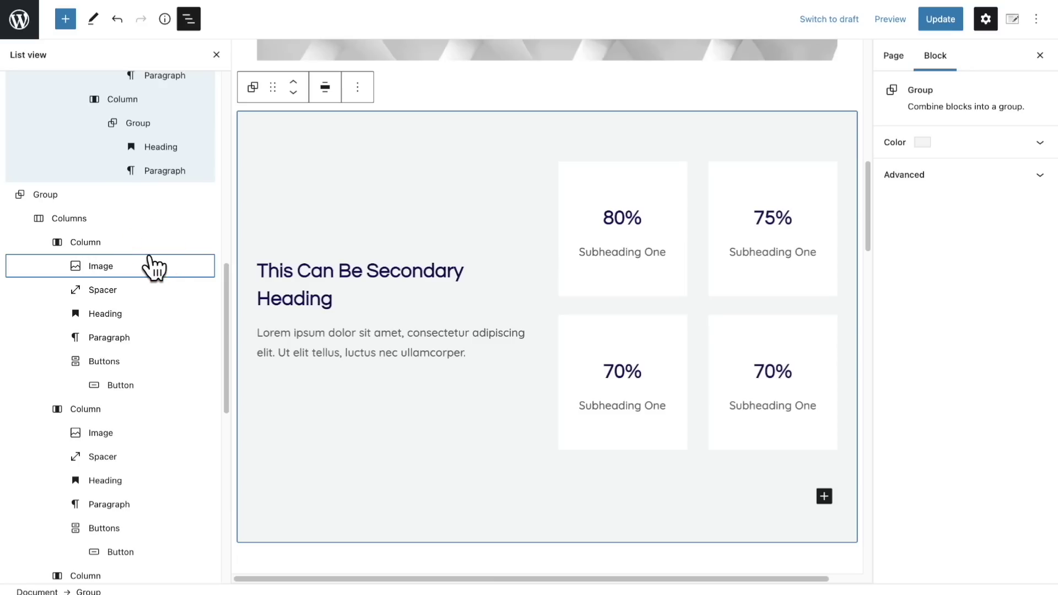
pyautogui.click(150, 257)
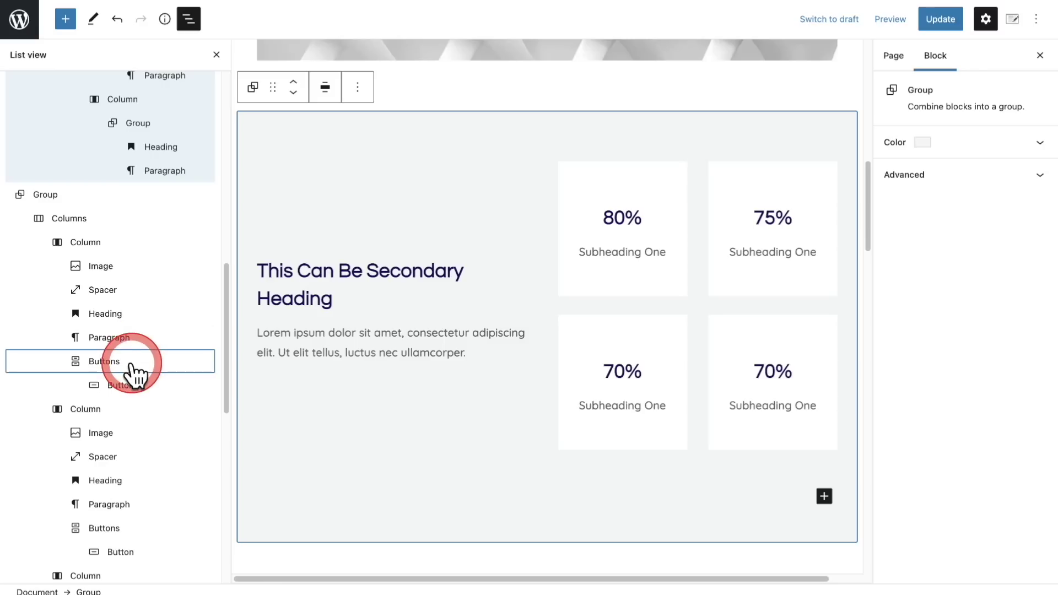
# Select the group holding the three feature columns and set its HTML anchor to FAQ
pyautogui.moveTo(133, 367); pyautogui.dragTo(135, 203)
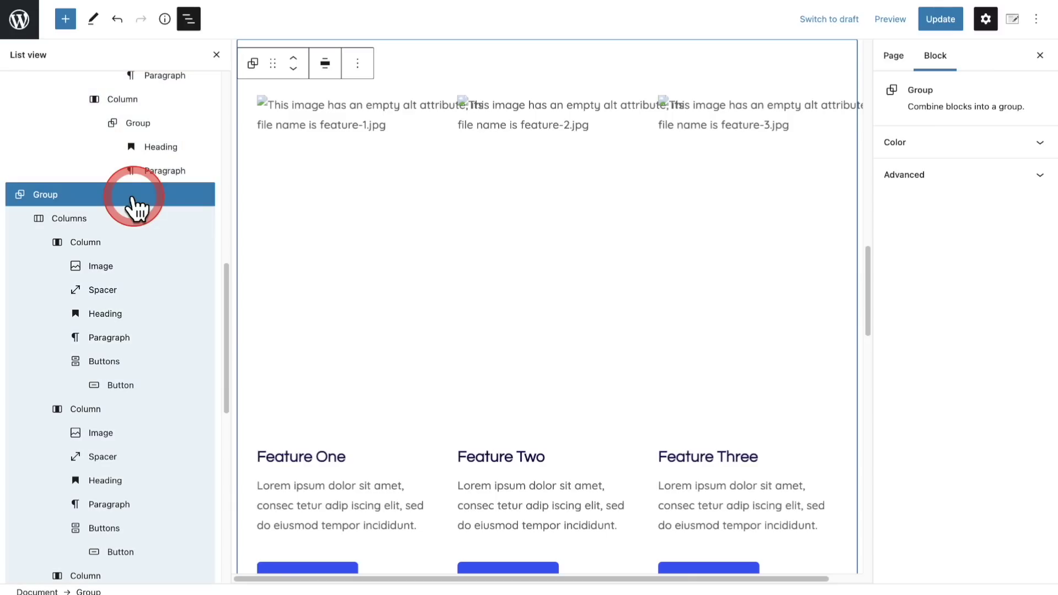
pyautogui.click(117, 198)
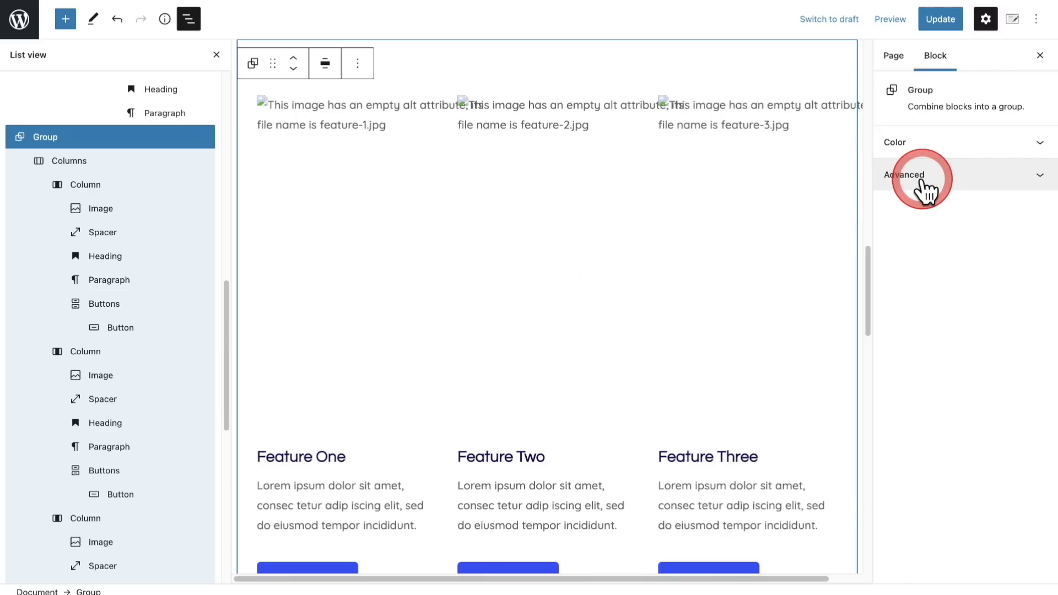
pyautogui.click(962, 179)
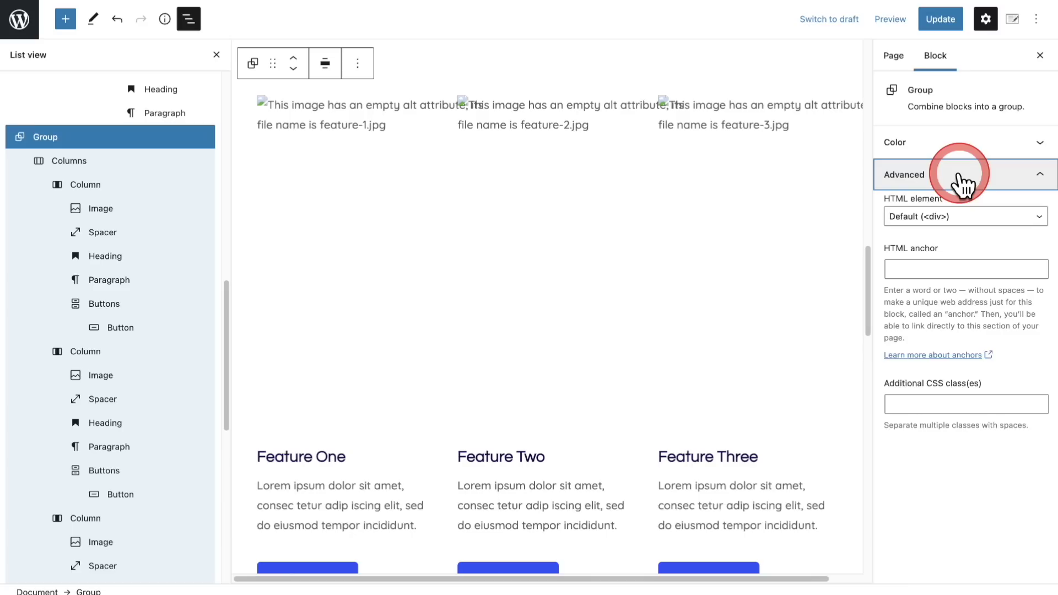
pyautogui.click(929, 270)
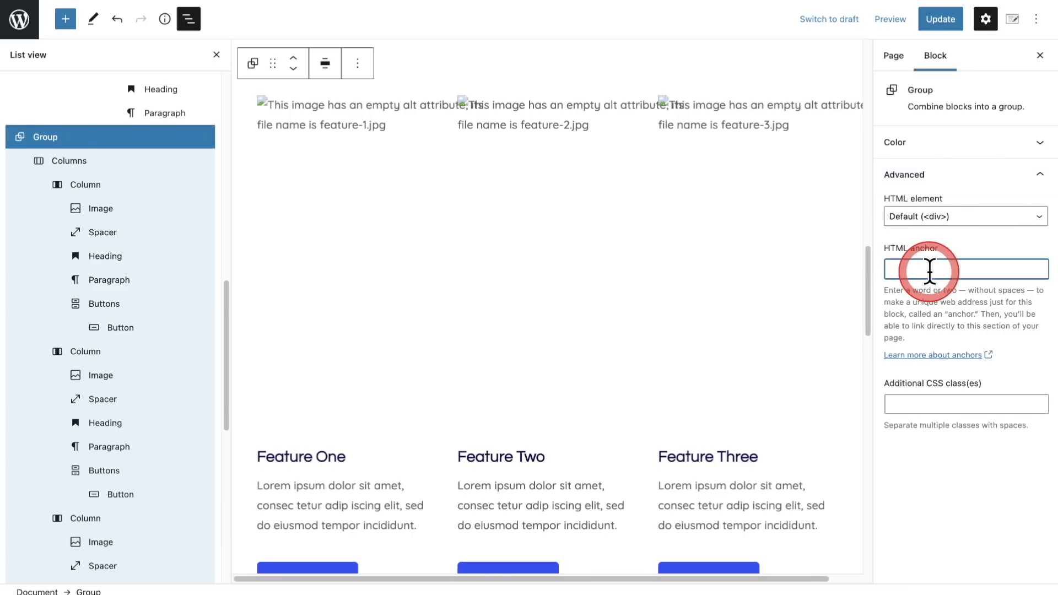
pyautogui.write('FAQ')
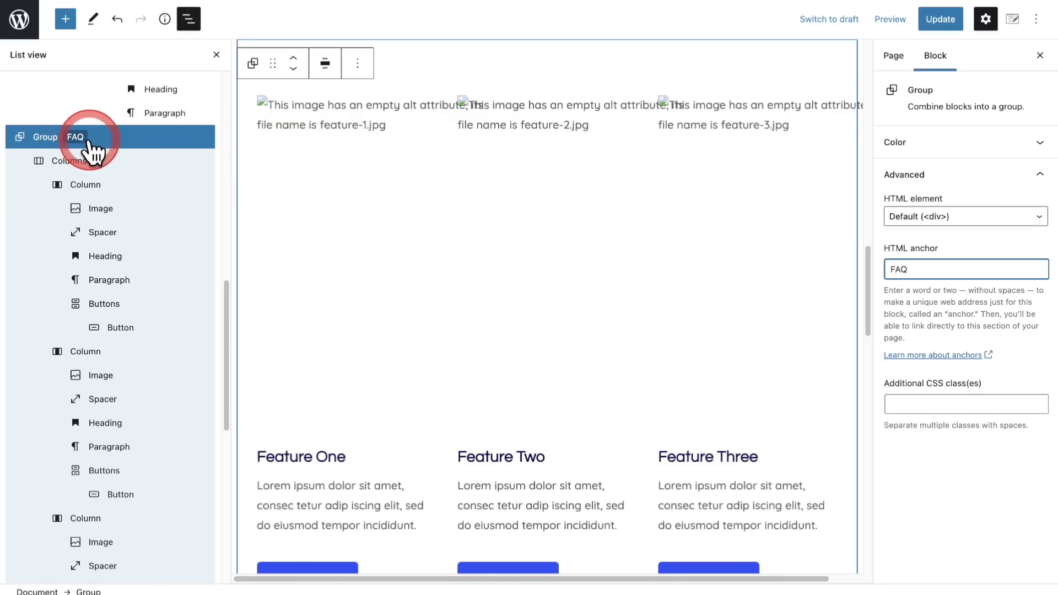
# Go back up the block list and select the group containing the secondary heading and the percentage cards
pyautogui.scroll(1, 118, 290)
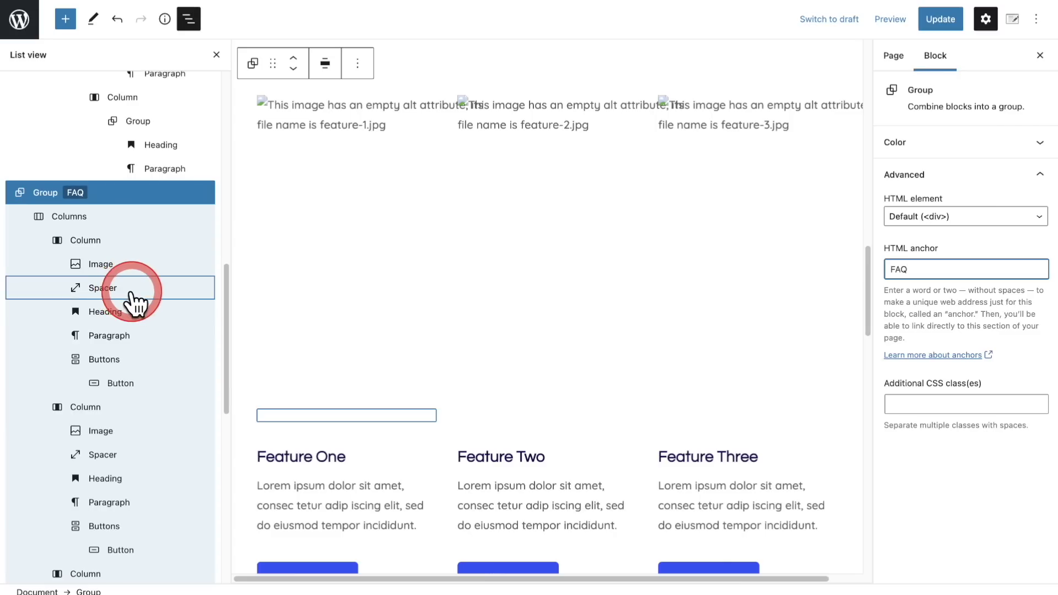
pyautogui.scroll(8, 138, 306)
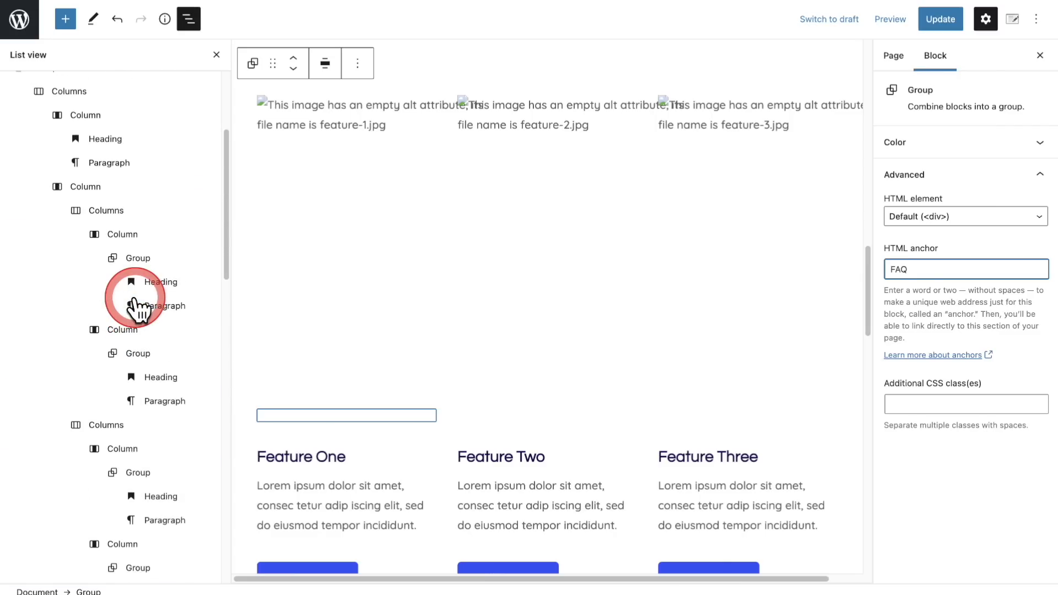
pyautogui.scroll(-1, 132, 303)
pyautogui.click(118, 216)
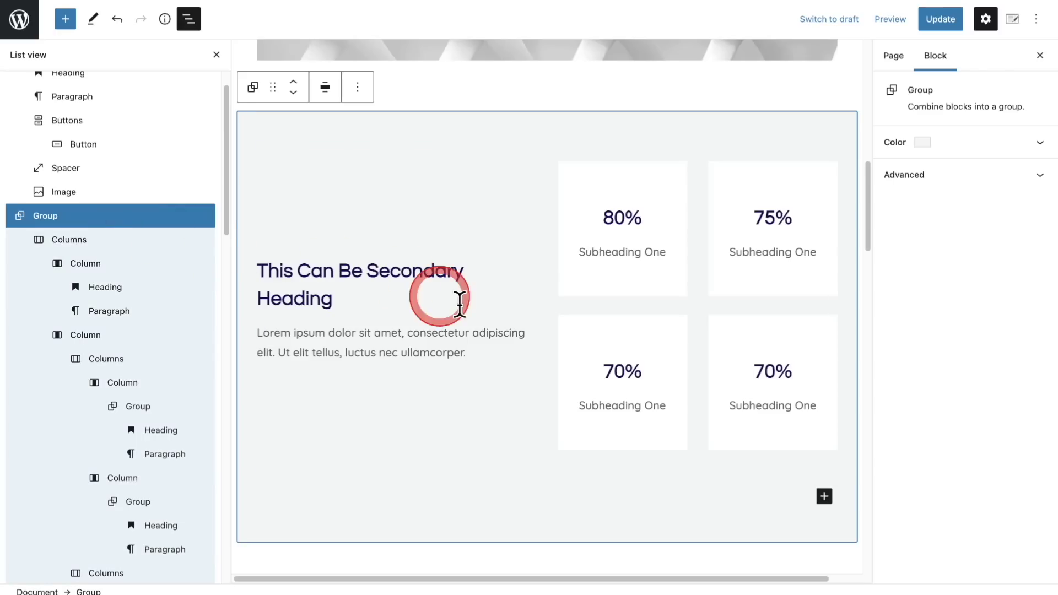
# Set the HTML anchor of the group with the secondary heading and percentage cards to Stats
pyautogui.click(943, 175)
pyautogui.click(944, 268)
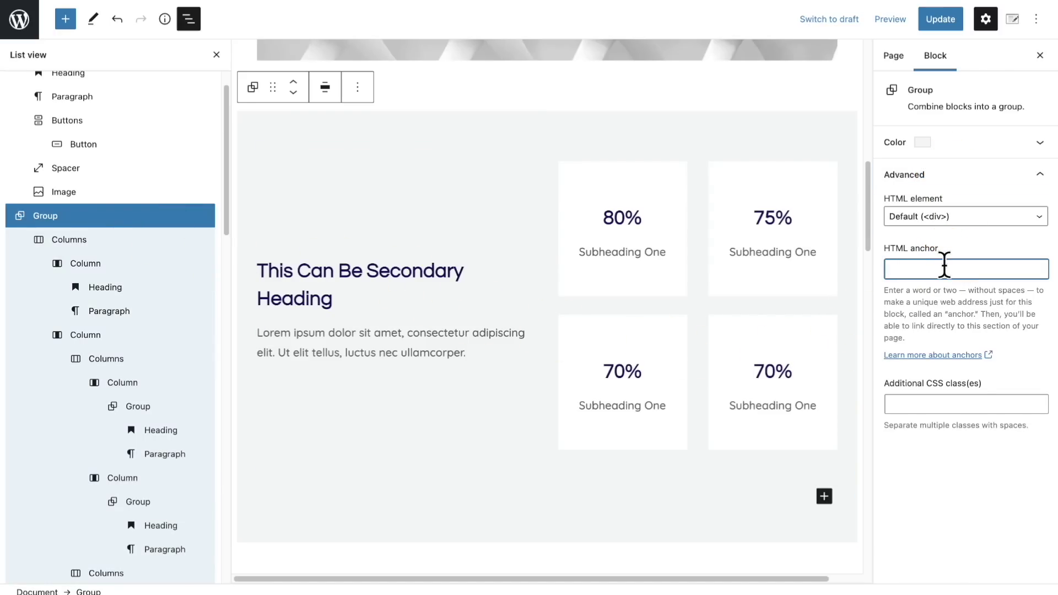
pyautogui.write('Stats')
pyautogui.click(355, 284)
# Use the list view to jump to the main heading group and back to the Stats group
pyautogui.scroll(2, 149, 245)
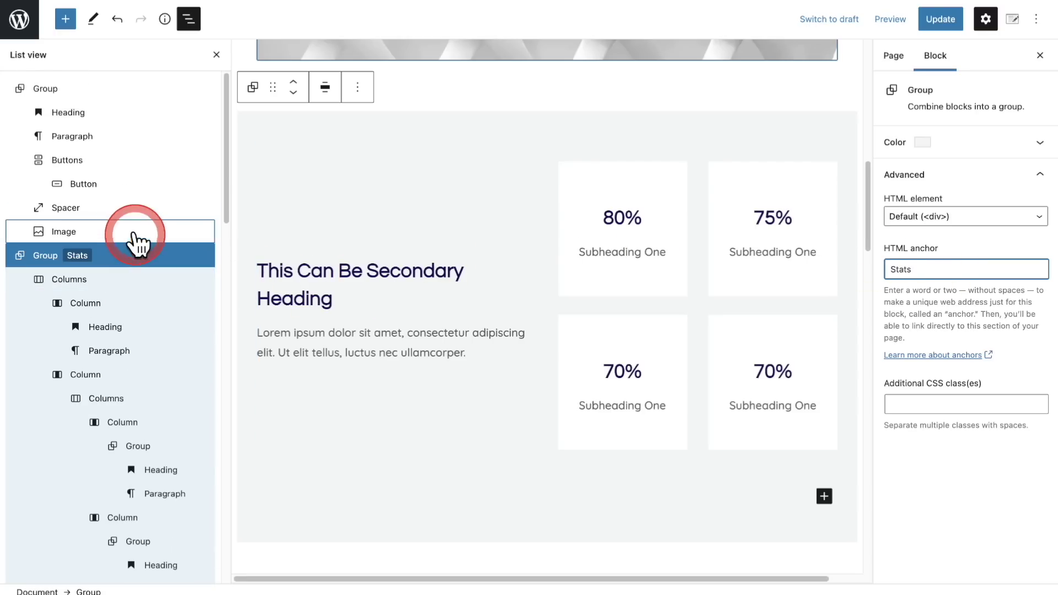
pyautogui.click(130, 89)
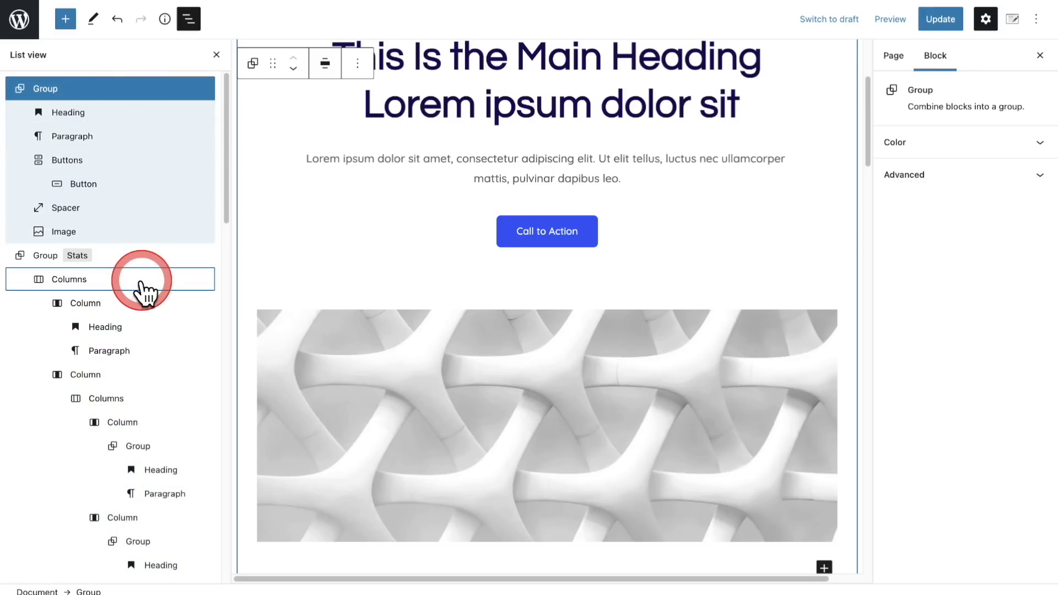
pyautogui.click(141, 259)
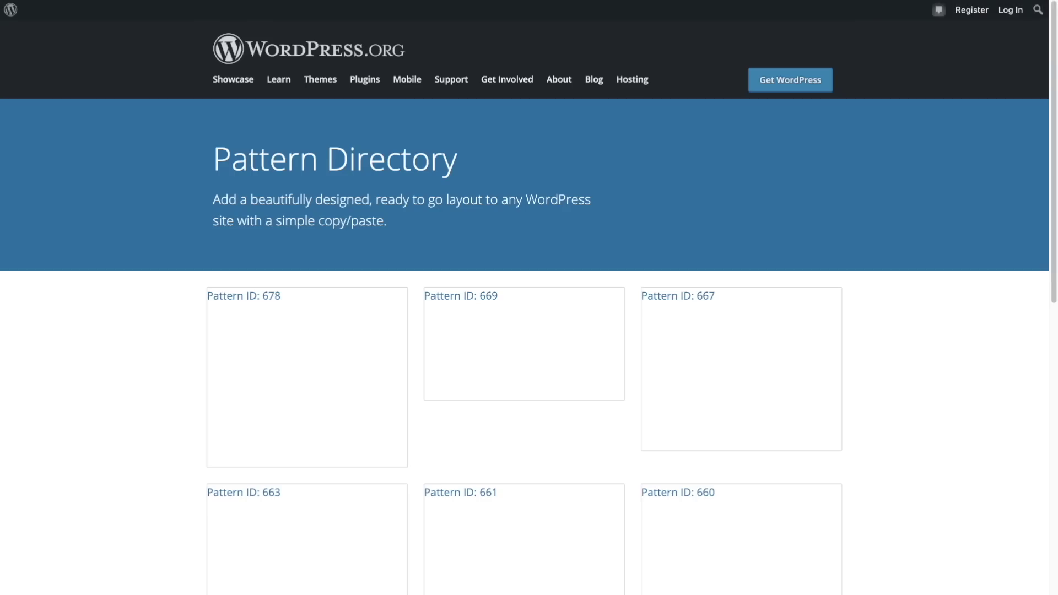
# Browse the block patterns listed in the WordPress.org Pattern Directory
pyautogui.click(887, 97)
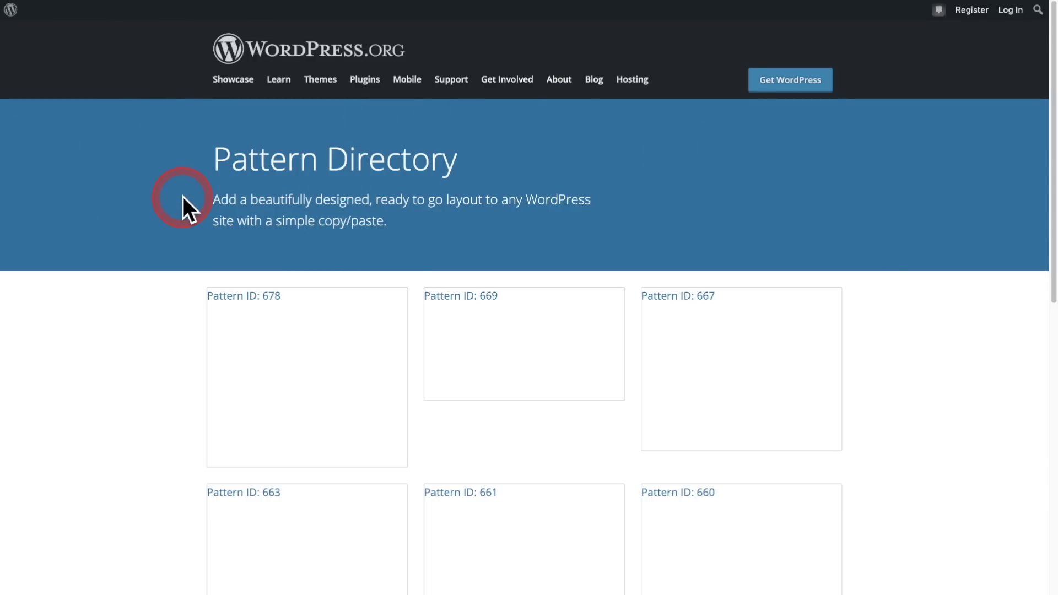
pyautogui.scroll(-3, 184, 209)
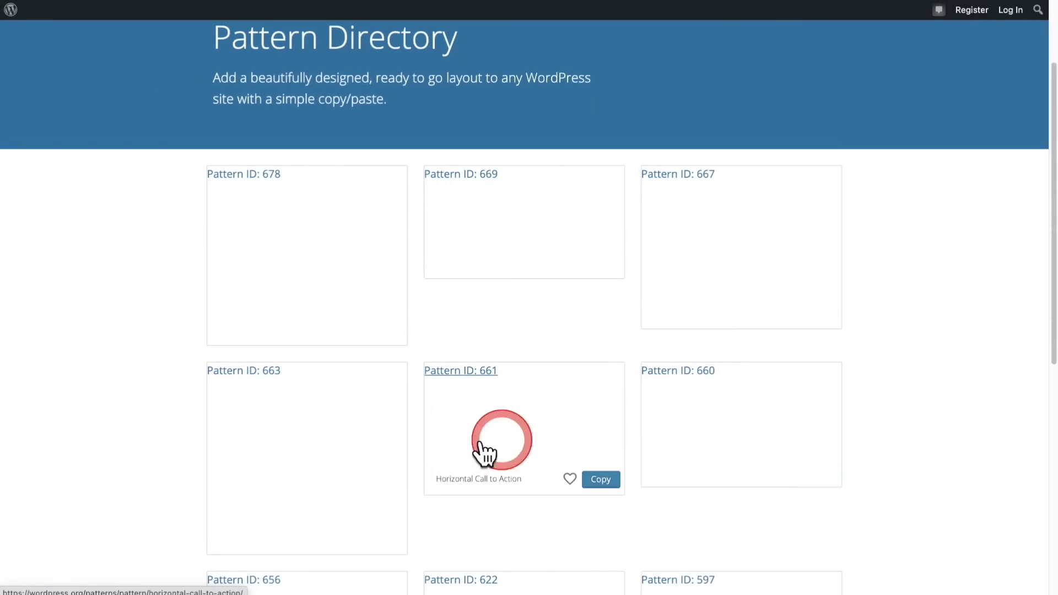
pyautogui.scroll(3, 661, 223)
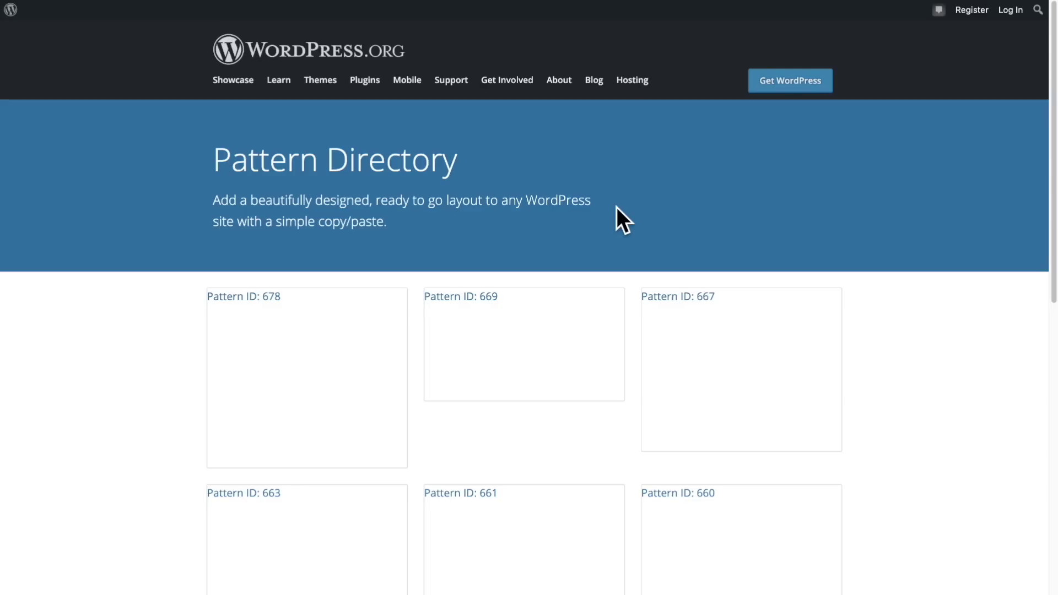
# Copy the Pricing table pattern from the Pattern Directory
pyautogui.moveTo(338, 371)
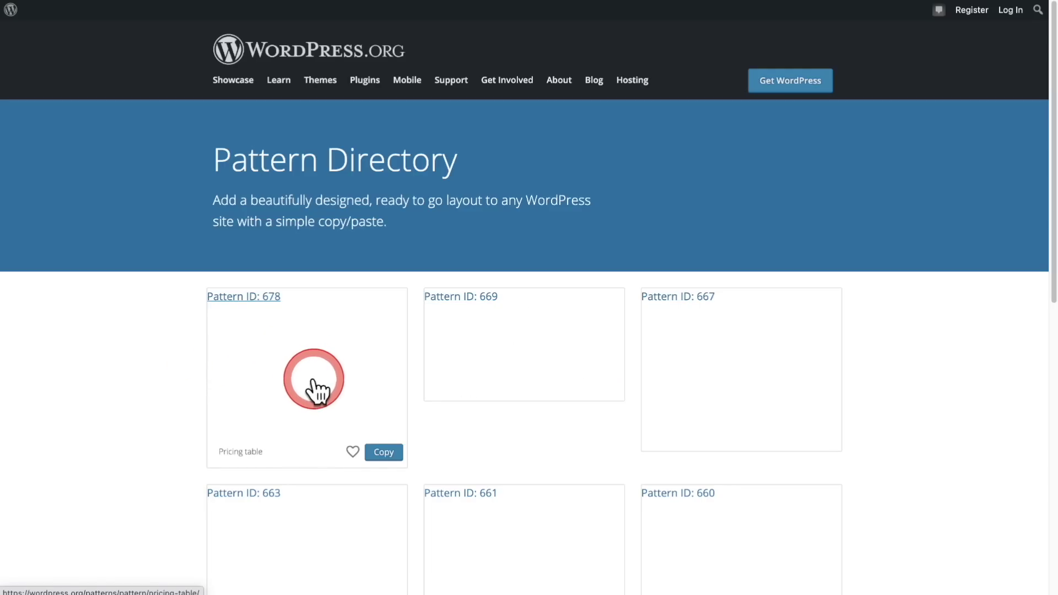
pyautogui.click(380, 456)
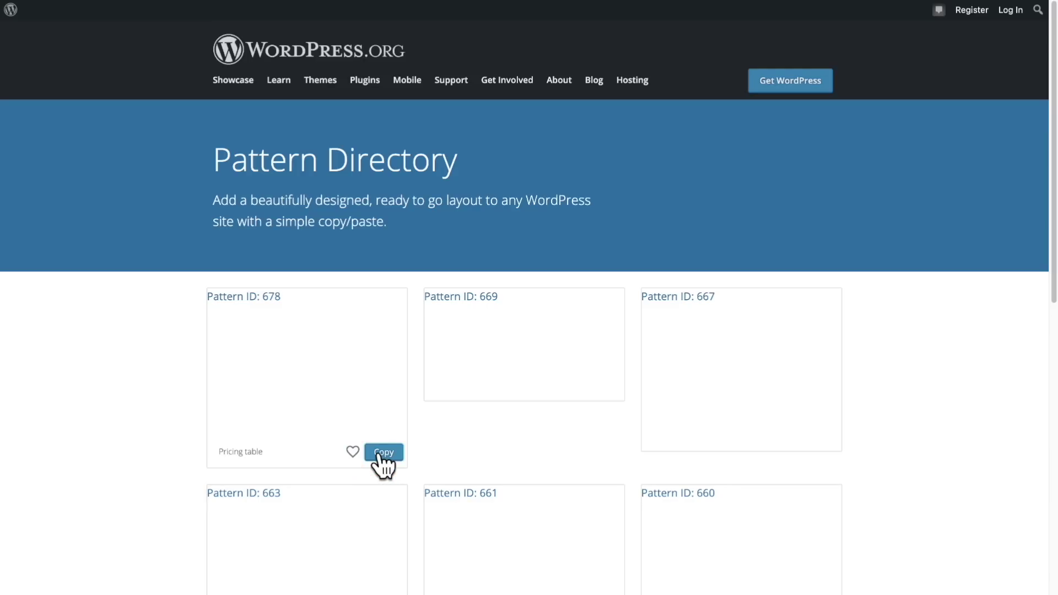
pyautogui.click(379, 456)
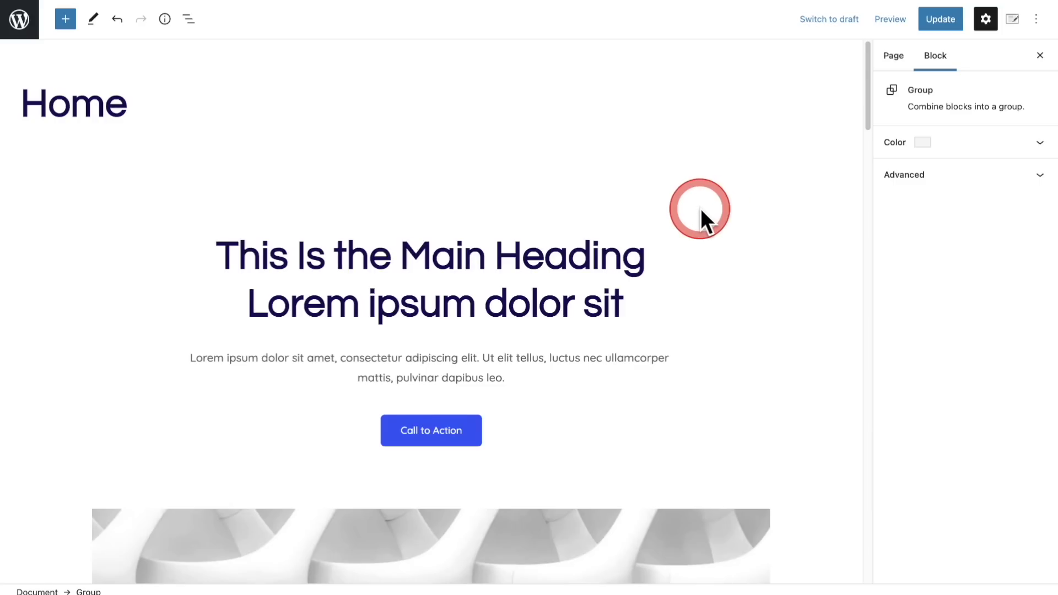
# Switch to the Home page editor, add an empty block below the pizza image and try to paste the copied pattern there
pyautogui.scroll(-15, 686, 210)
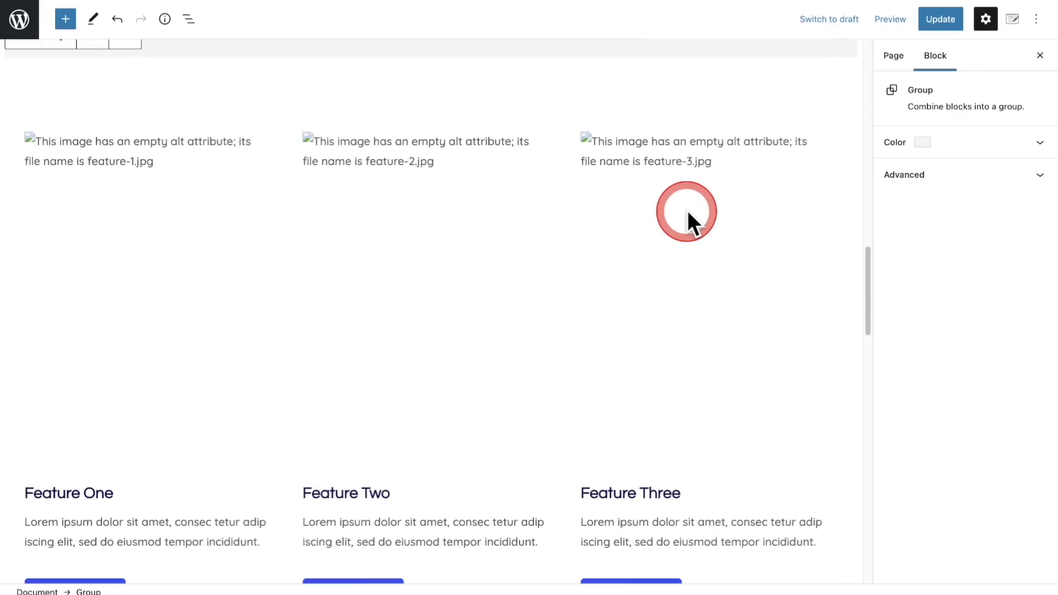
pyautogui.scroll(-15, 686, 209)
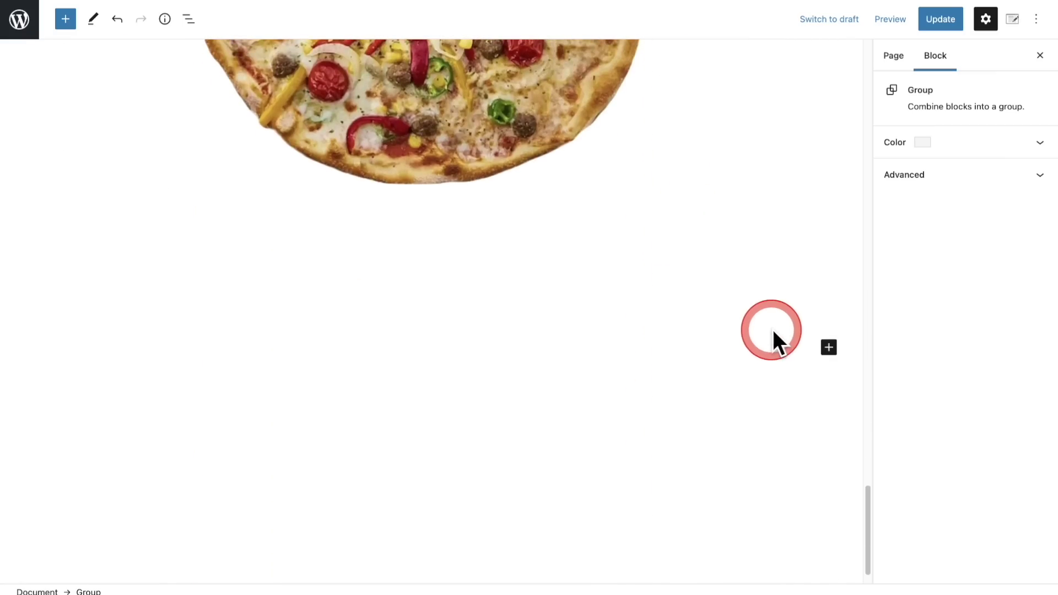
pyautogui.click(781, 342)
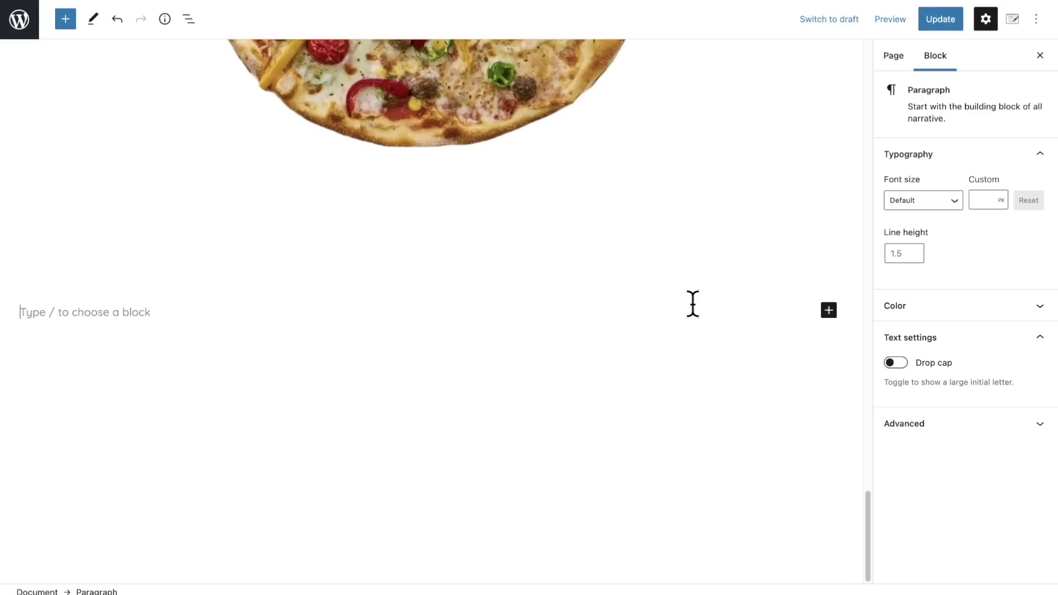
pyautogui.rightClick(54, 312)
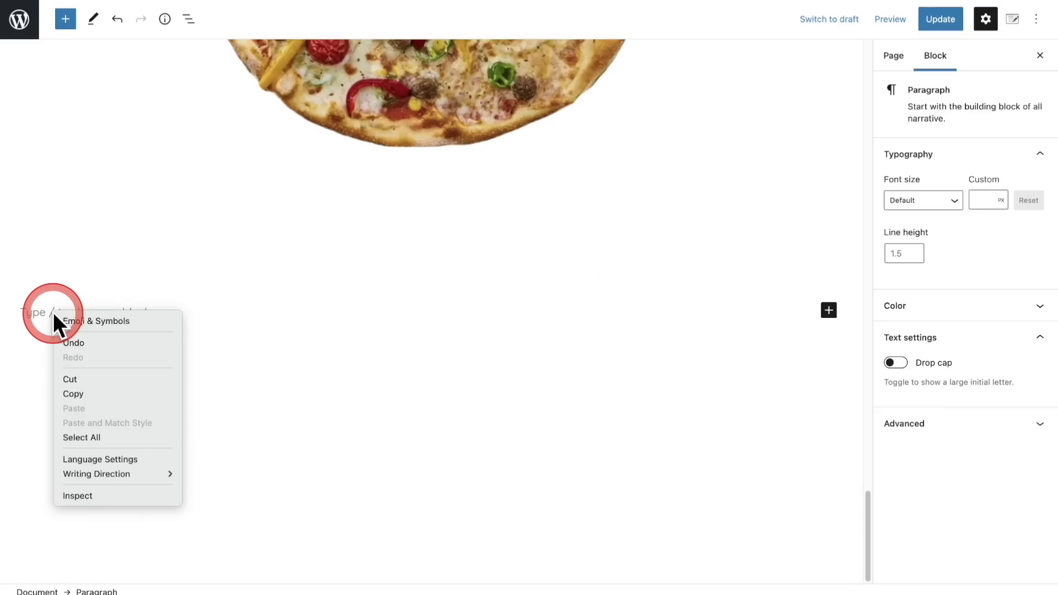
pyautogui.click(29, 309)
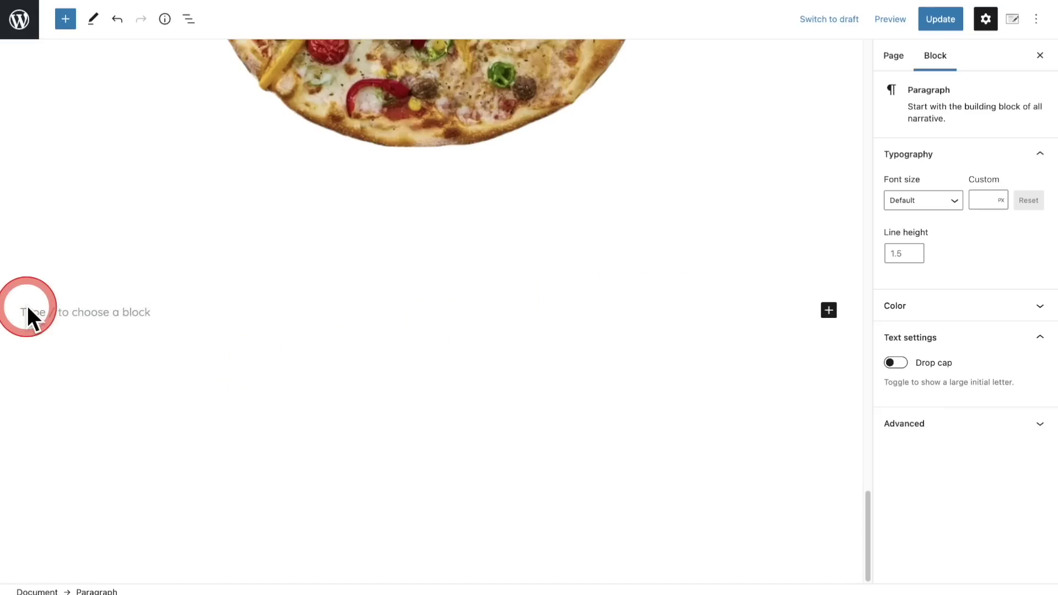
# Insert the "Three columns of text" pattern from the Columns pattern category below the pizza image
pyautogui.scroll(15, 759, 250)
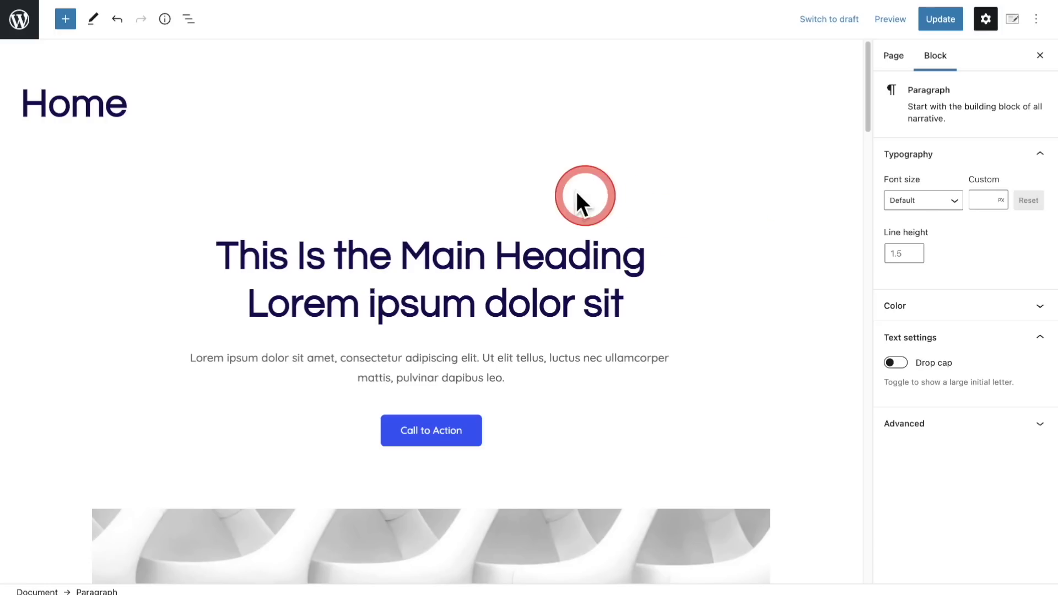
pyautogui.click(66, 20)
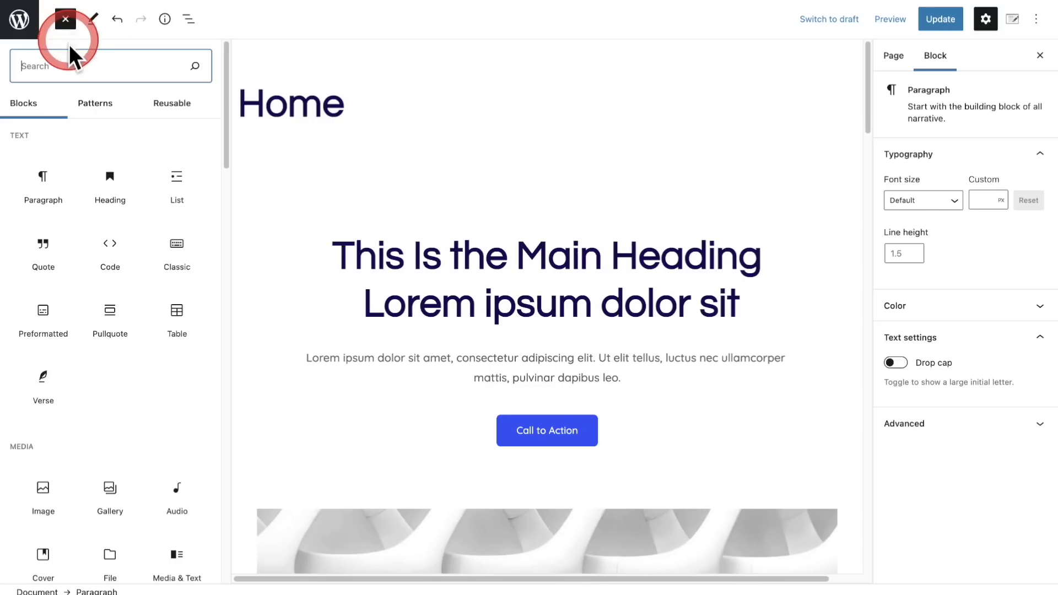
pyautogui.click(91, 104)
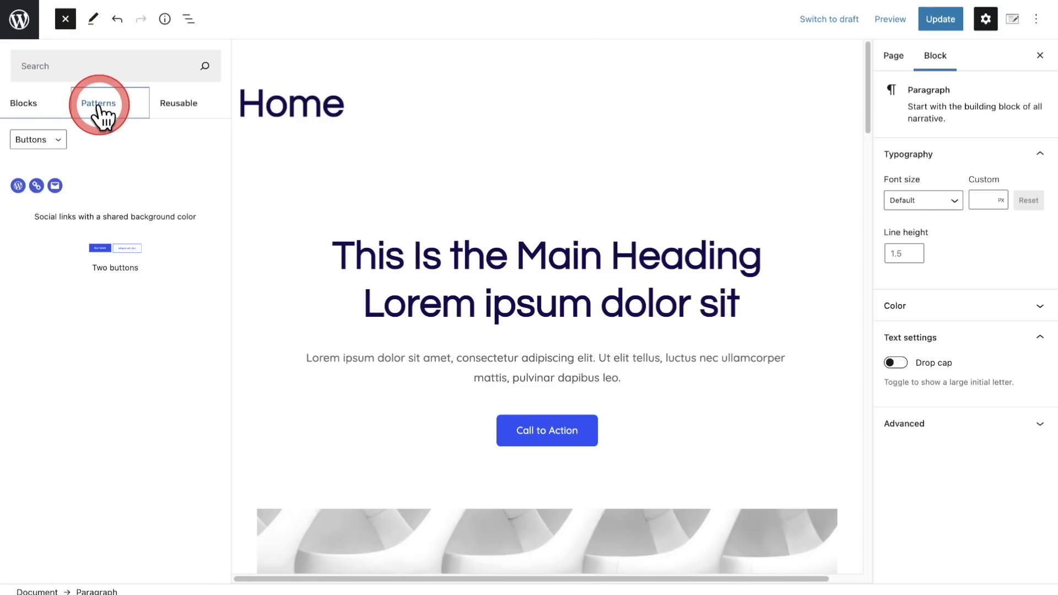
pyautogui.click(39, 140)
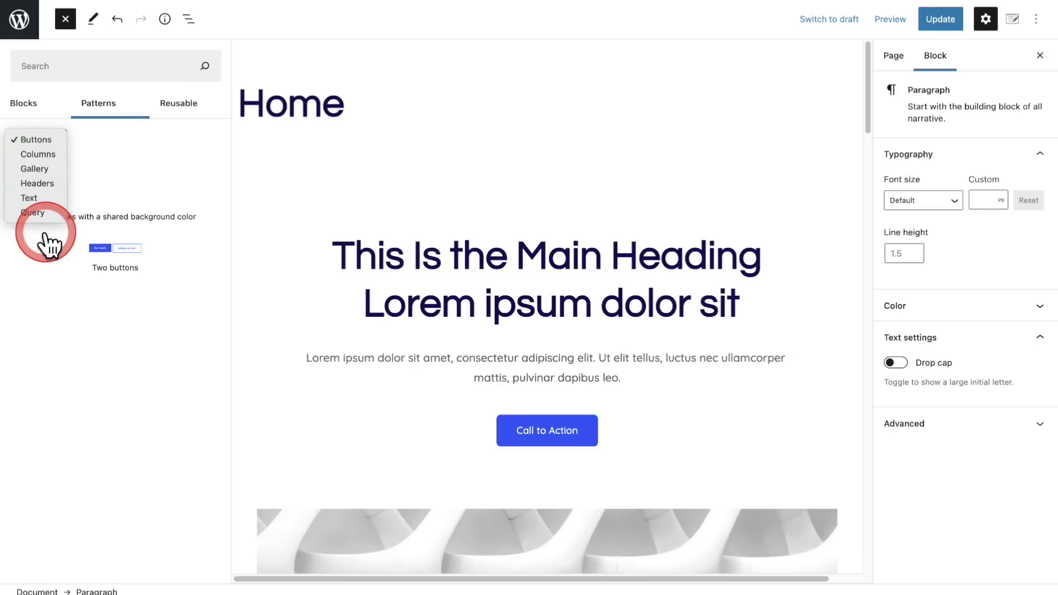
pyautogui.click(40, 154)
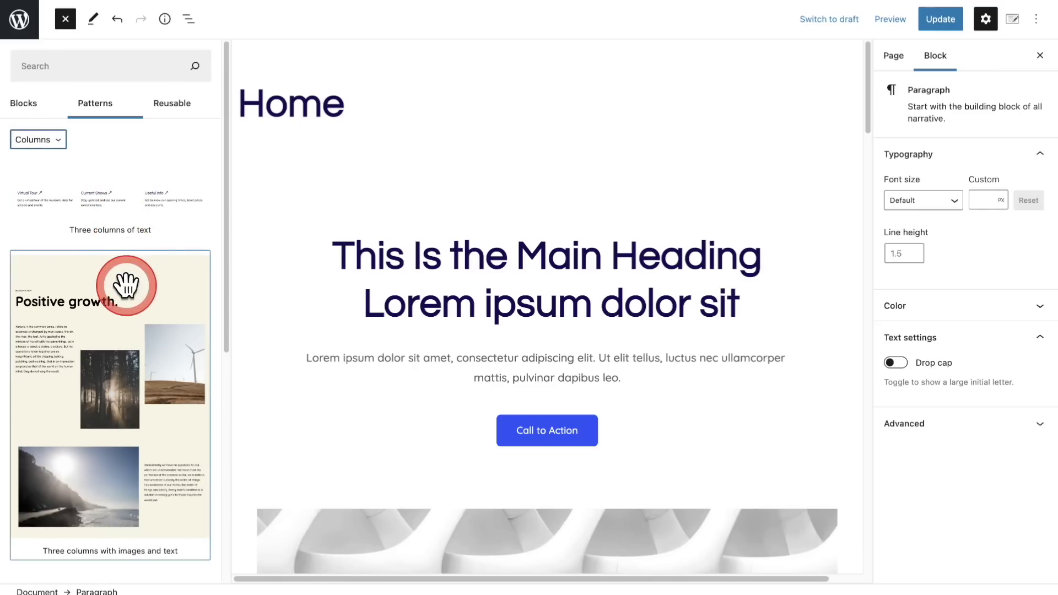
pyautogui.click(109, 200)
pyautogui.scroll(-1, 610, 321)
pyautogui.scroll(-1, 610, 321)
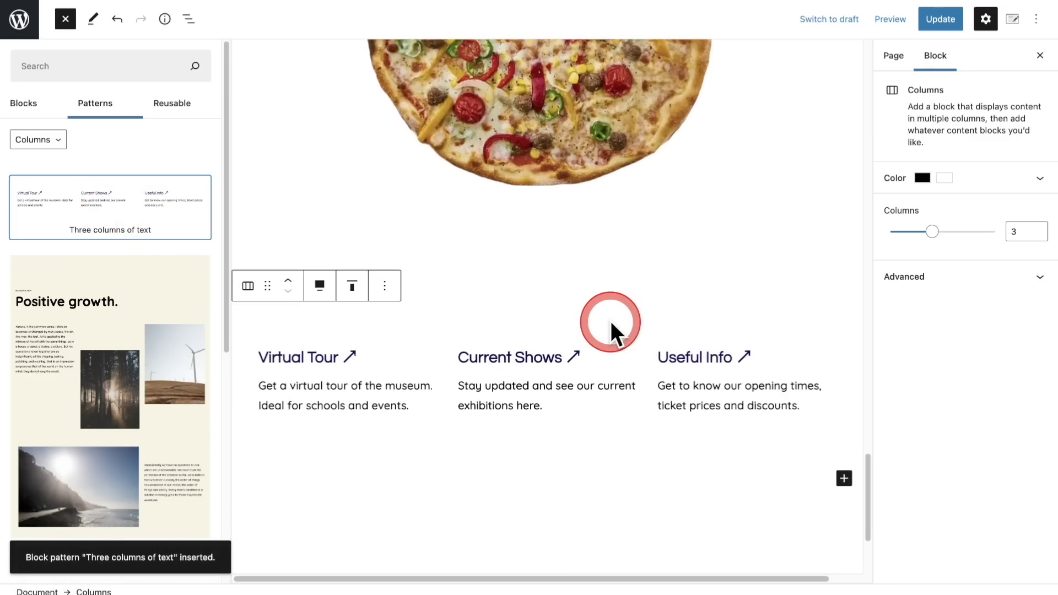
pyautogui.click(589, 348)
pyautogui.click(422, 337)
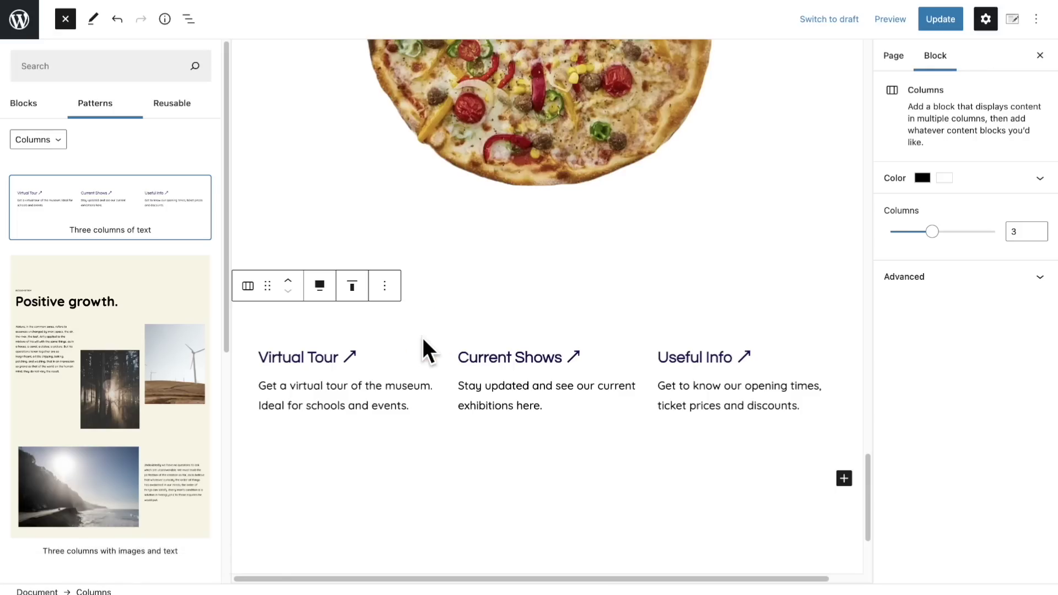
# Select the main heading and examine its font size, line height and color settings
pyautogui.click(824, 173)
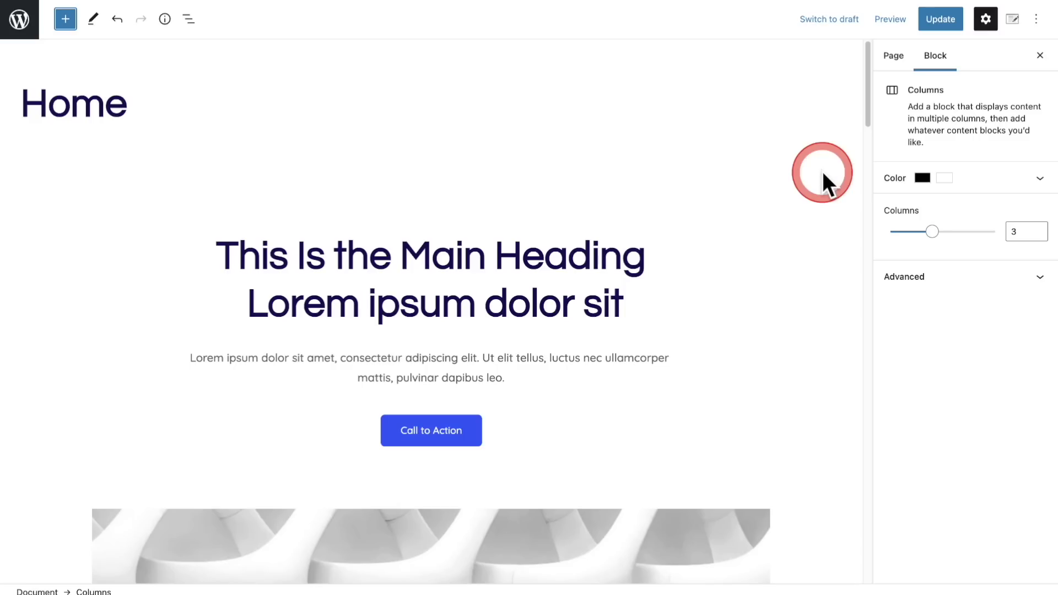
pyautogui.click(542, 267)
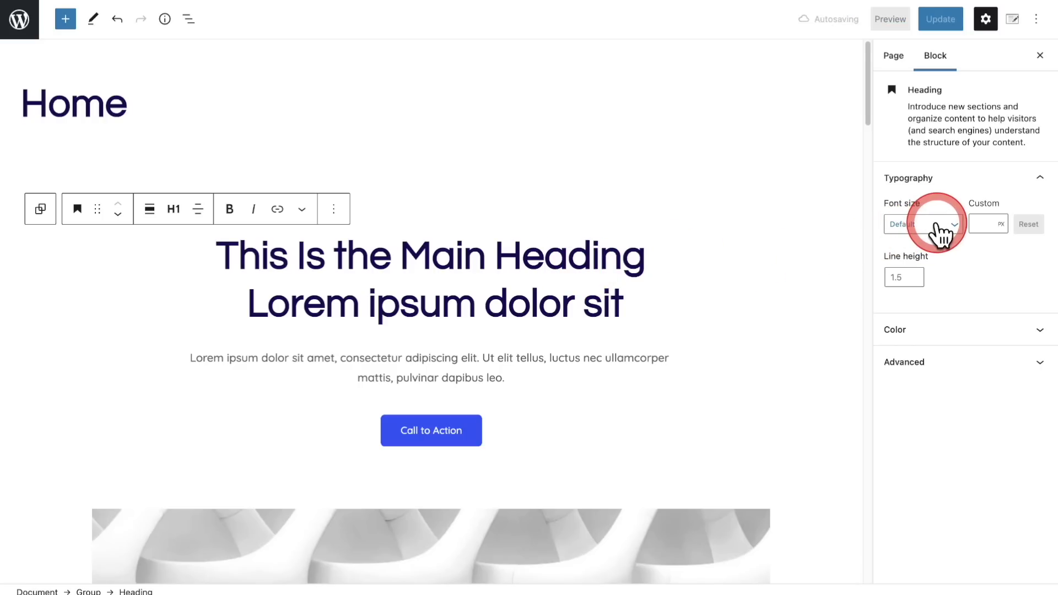
pyautogui.click(990, 224)
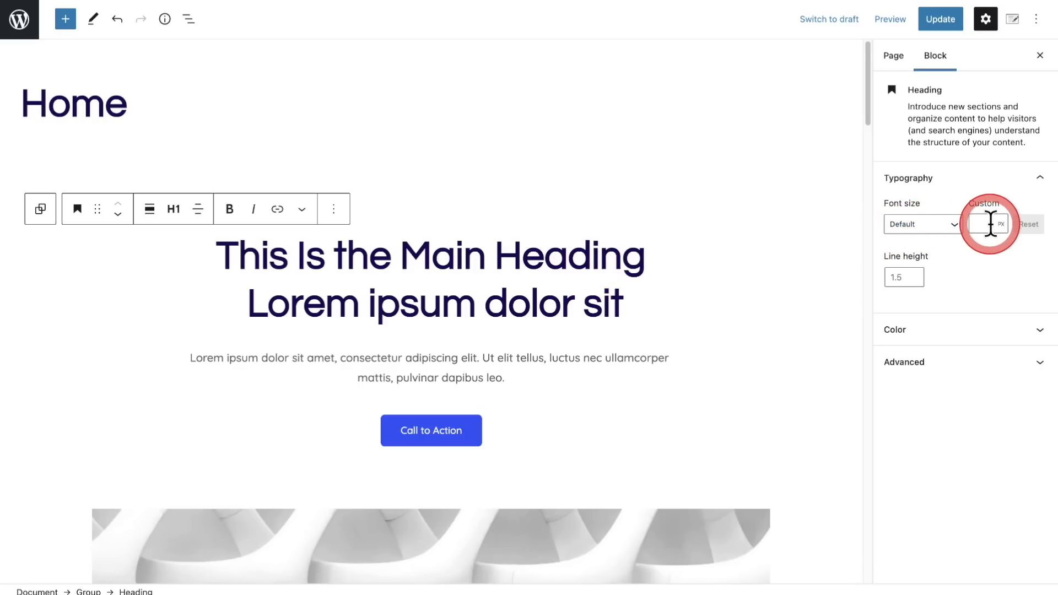
pyautogui.click(922, 275)
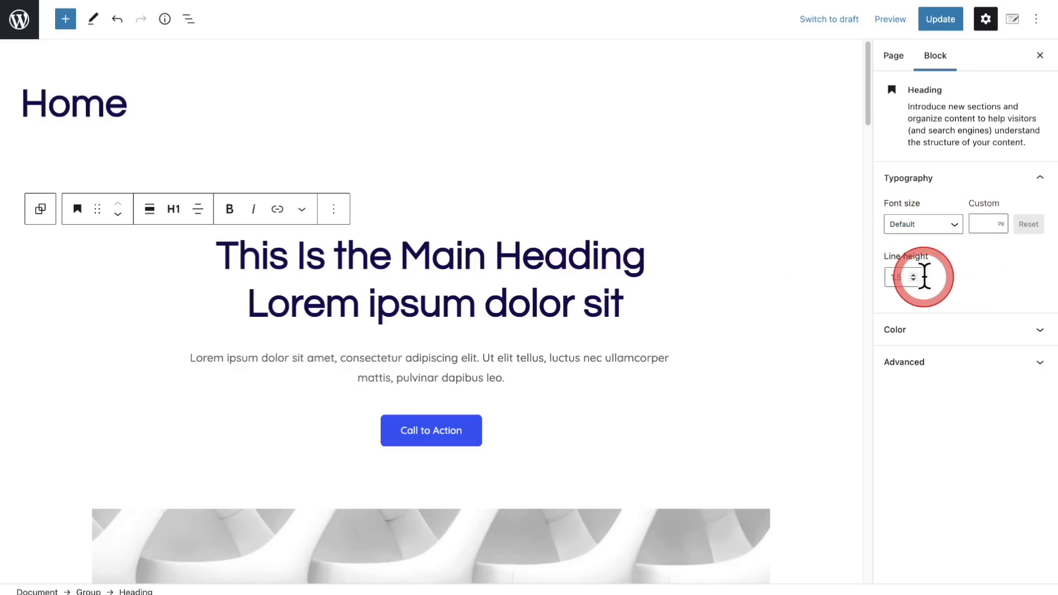
pyautogui.click(947, 329)
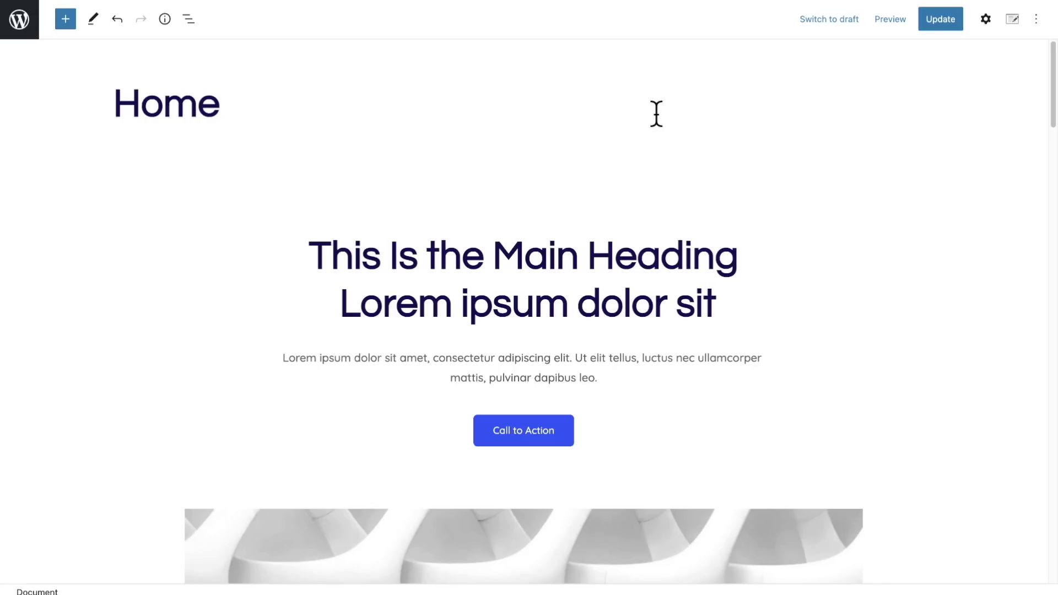
# Select the pizza image and apply the blue and red duotone filter to it
pyautogui.click(655, 114)
pyautogui.scroll(-15, 659, 149)
pyautogui.scroll(-14, 659, 148)
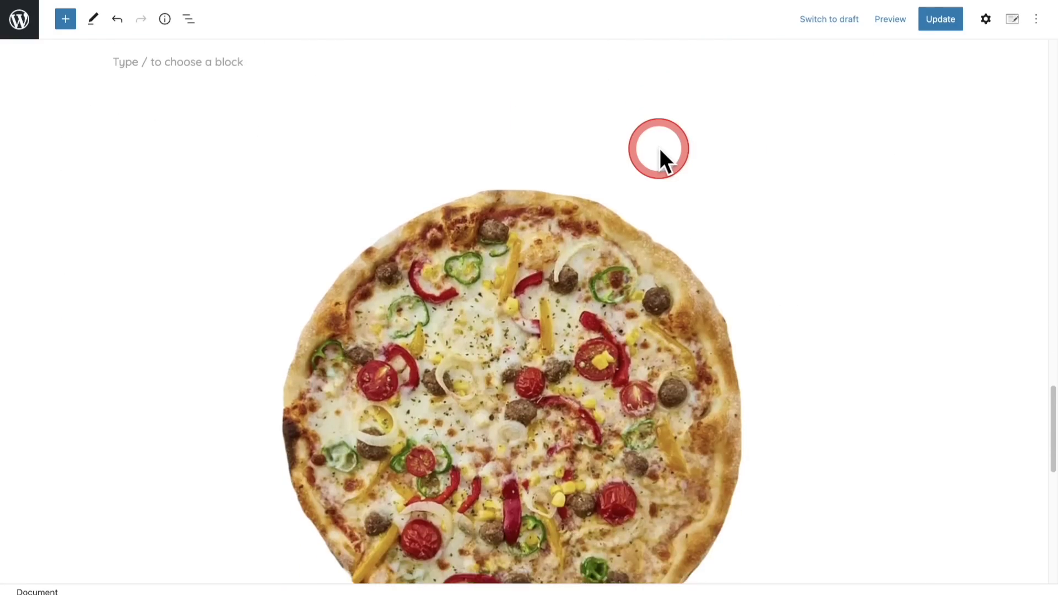
pyautogui.scroll(-1, 659, 148)
pyautogui.scroll(-1, 561, 344)
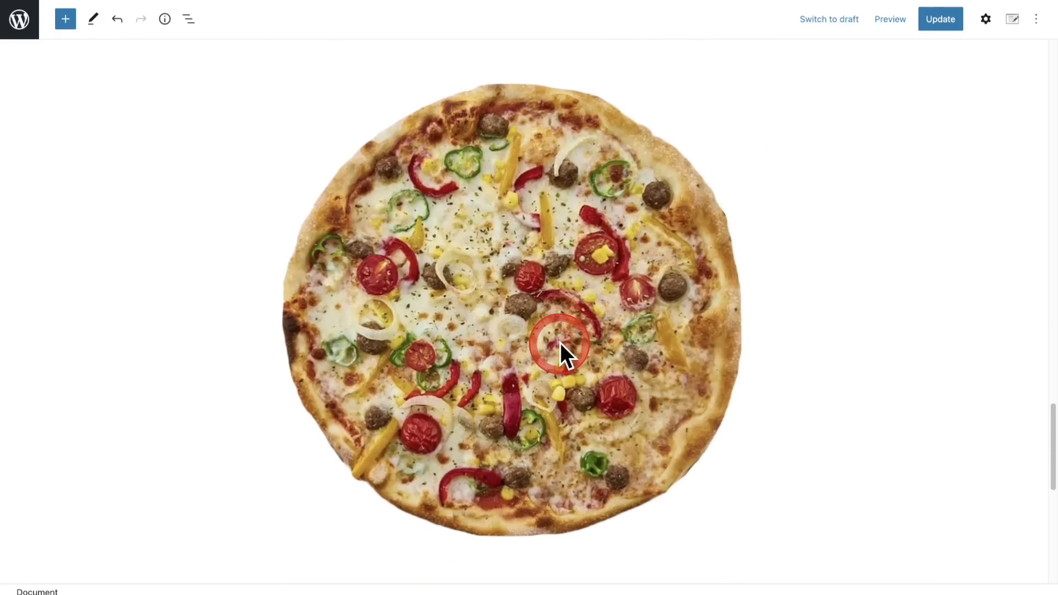
pyautogui.click(559, 344)
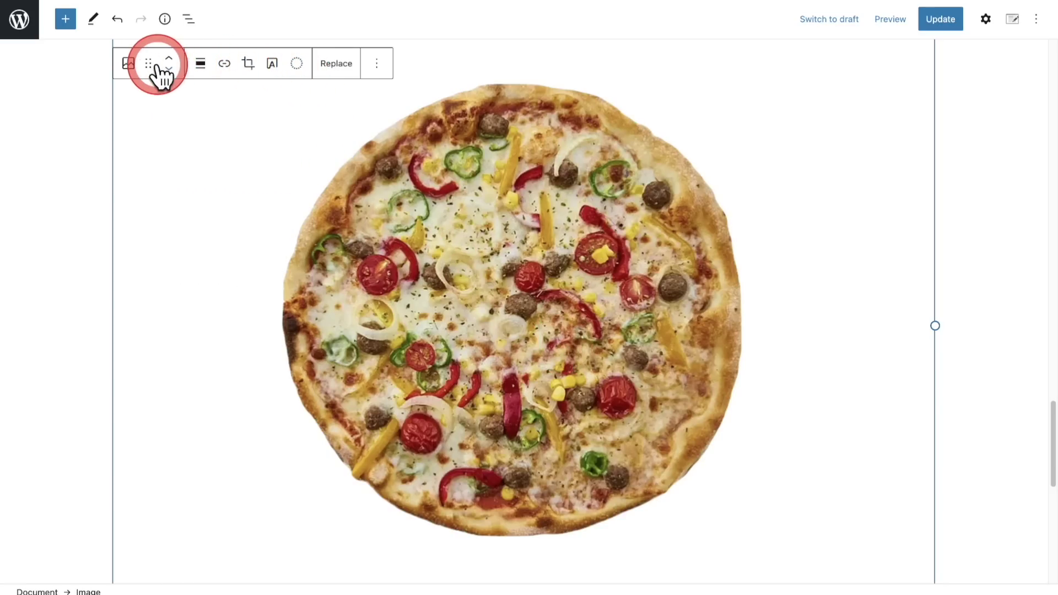
pyautogui.click(296, 65)
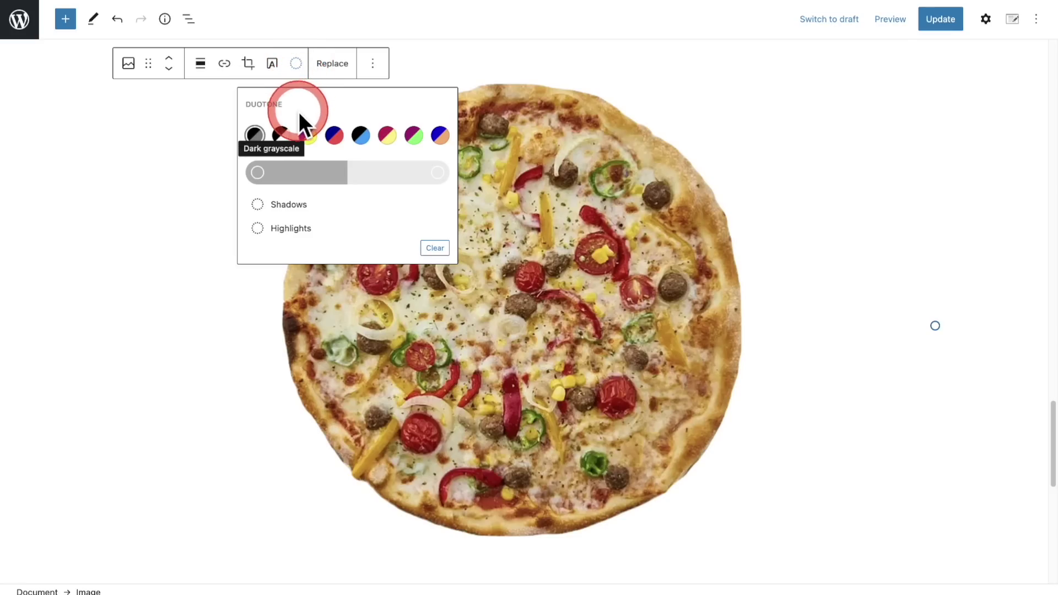
pyautogui.click(330, 136)
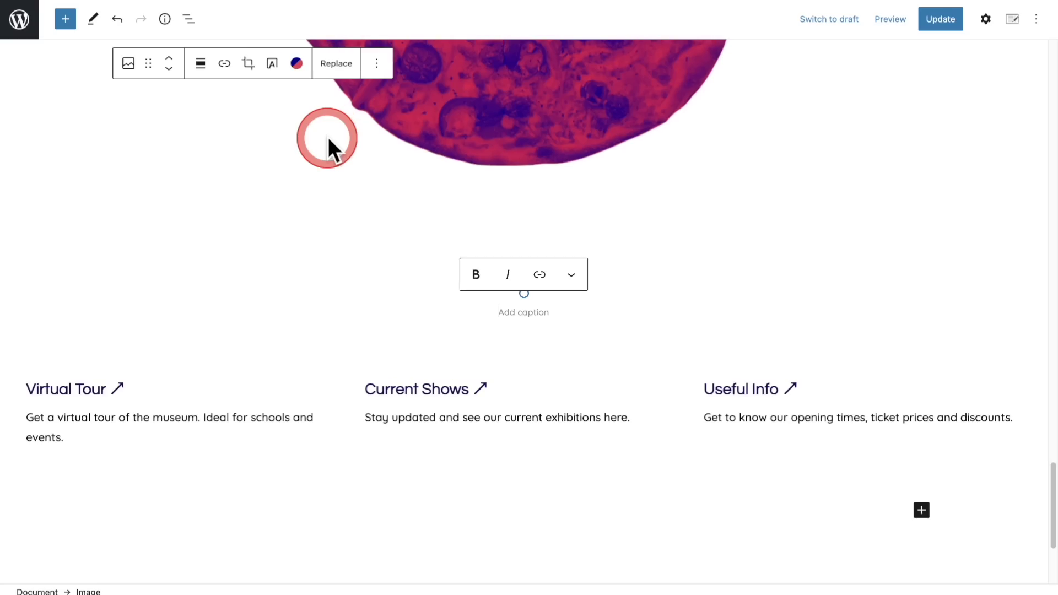
pyautogui.scroll(5, 333, 143)
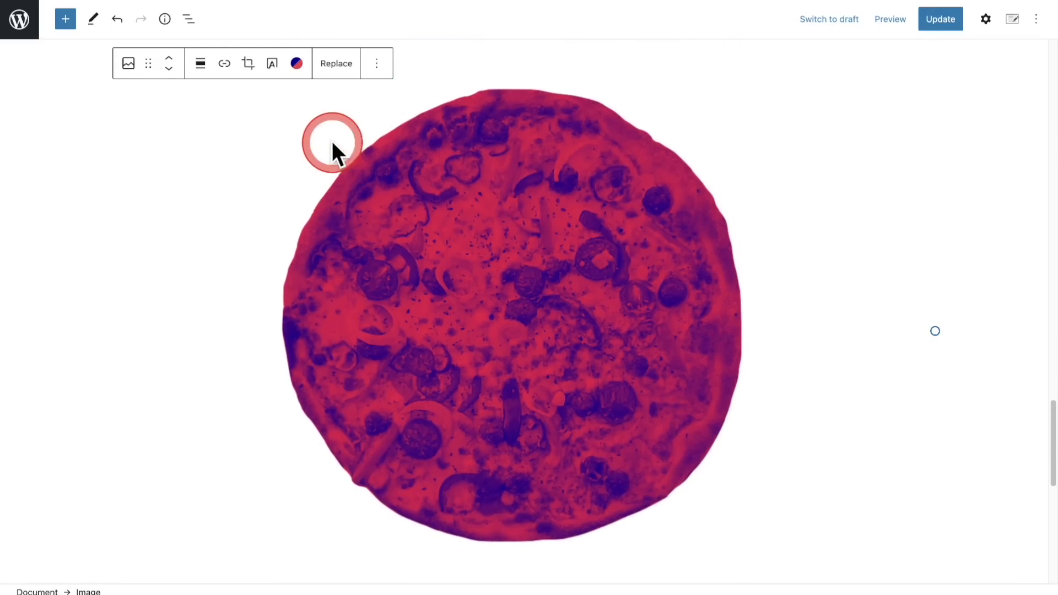
# Try the magenta and yellow duotone on the pizza image, and switch it to the purple and green one
pyautogui.click(296, 63)
pyautogui.click(387, 135)
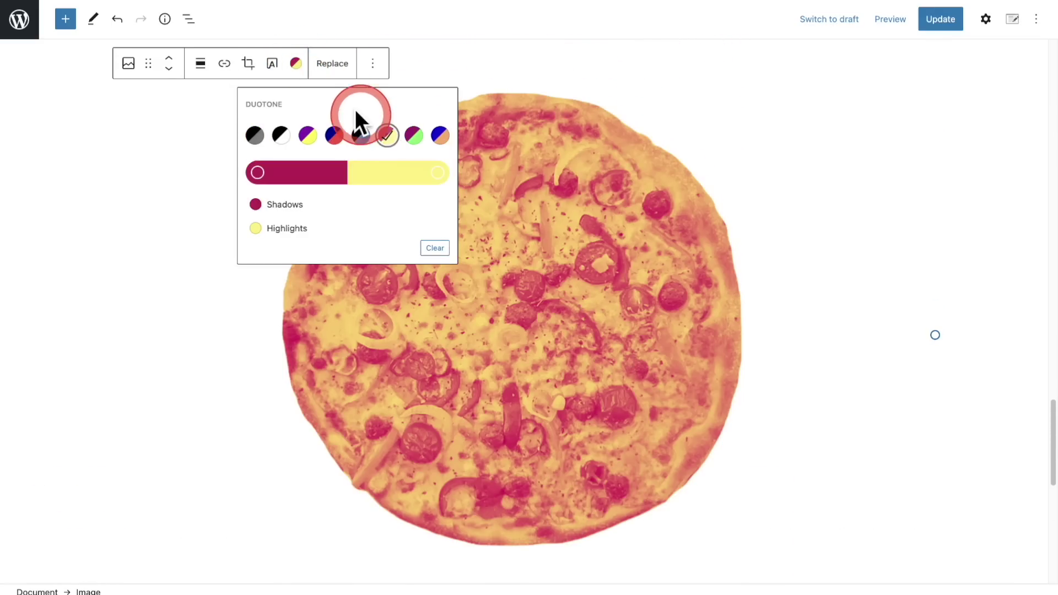
pyautogui.click(414, 135)
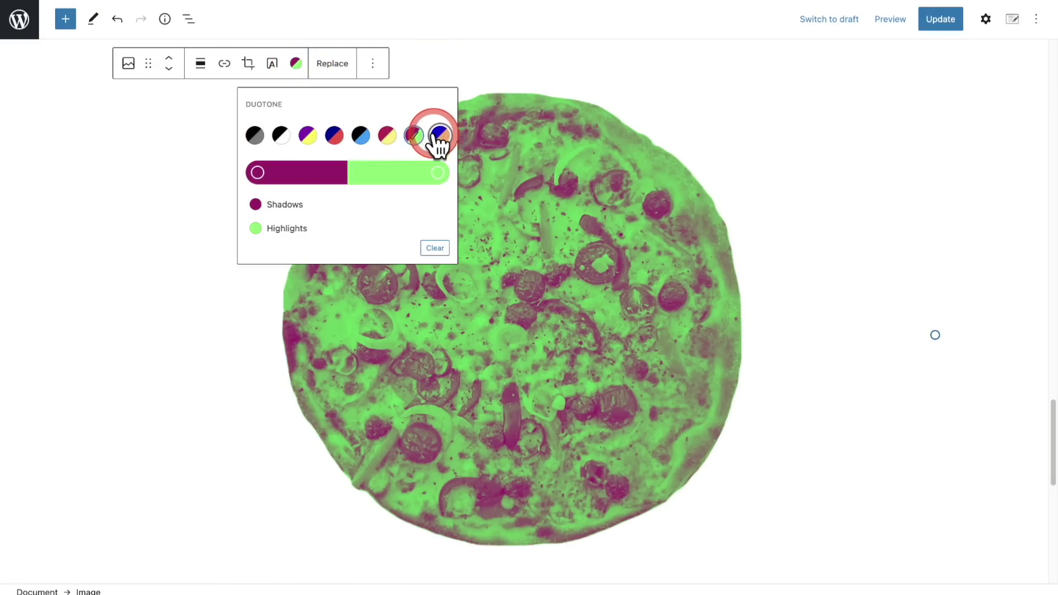
# Customize the pizza image's purple and green duotone by changing the highlights to the darker green #1ea71e
pyautogui.click(439, 136)
pyautogui.click(413, 136)
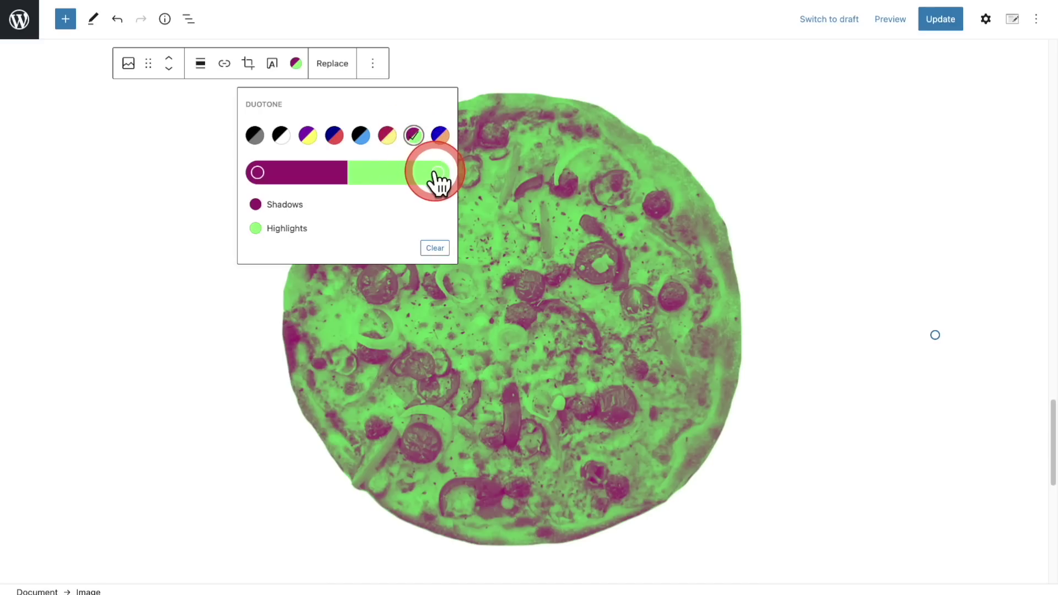
pyautogui.click(437, 172)
pyautogui.moveTo(317, 200); pyautogui.dragTo(309, 223)
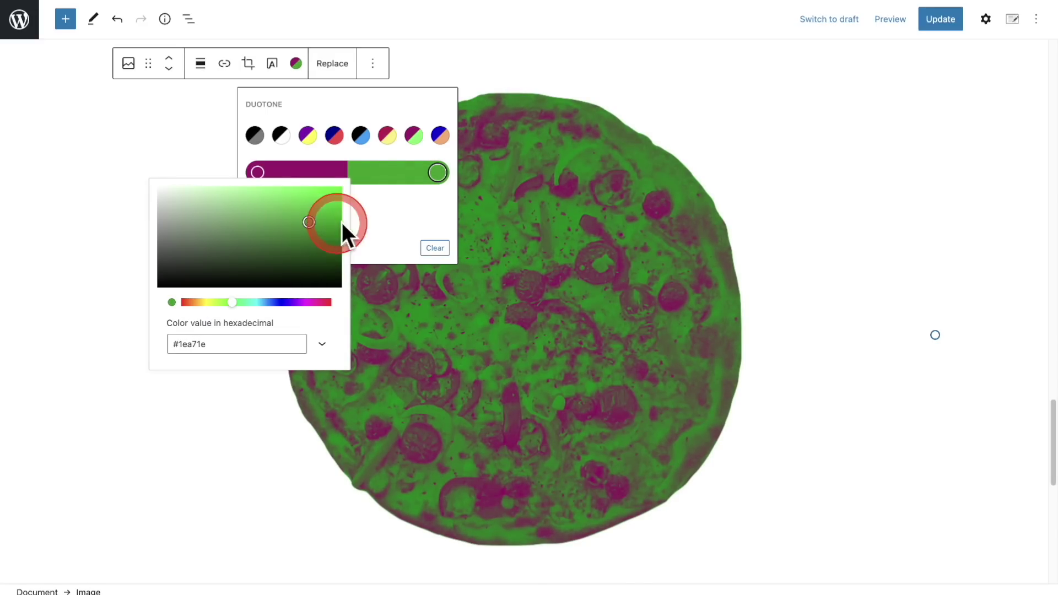
pyautogui.click(341, 223)
# Set the shadows color of the pizza image's duotone to white
pyautogui.click(380, 206)
pyautogui.click(316, 238)
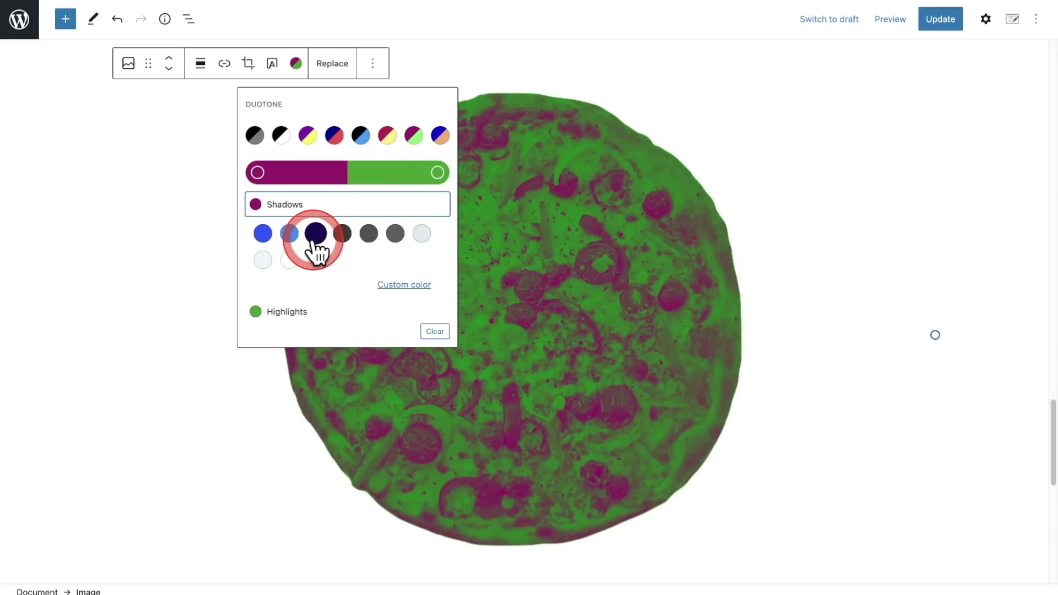
pyautogui.click(289, 259)
pyautogui.click(396, 328)
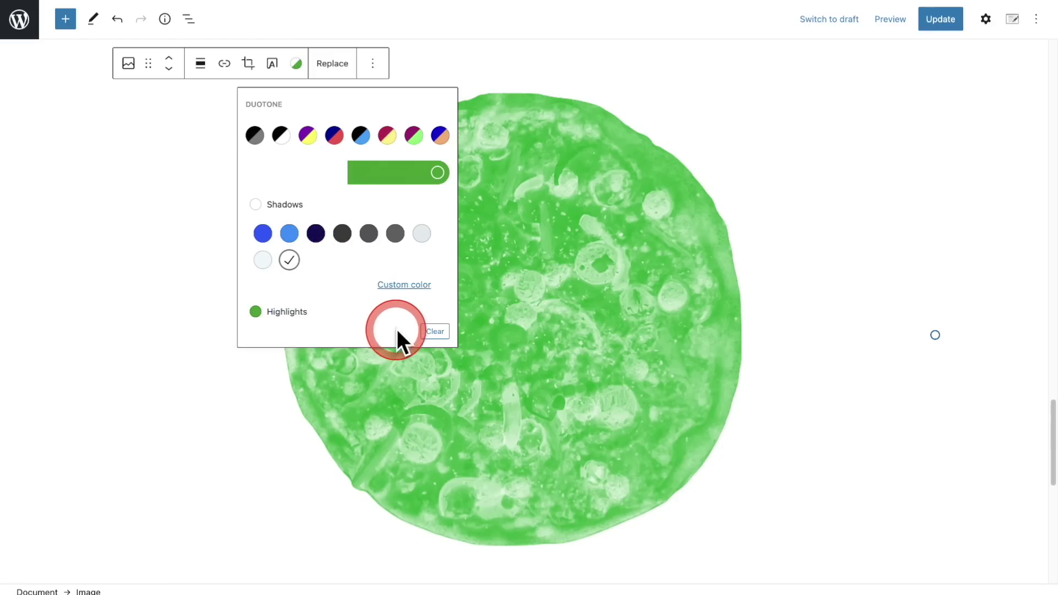
# Clear the duotone filter from the pizza image
pyautogui.click(434, 331)
pyautogui.scroll(-7, 431, 332)
pyautogui.scroll(14, 379, 272)
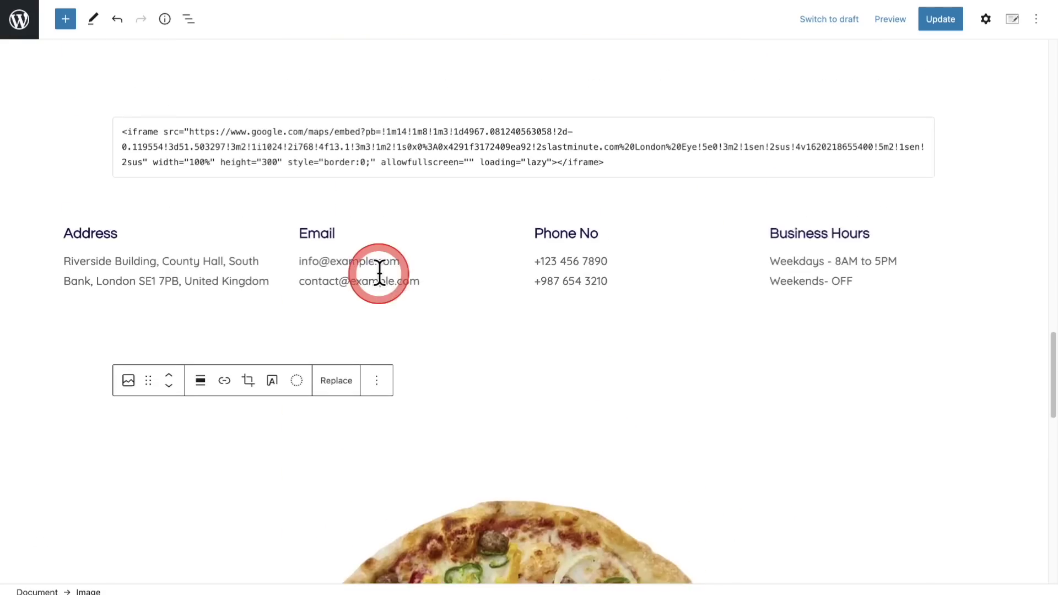
pyautogui.scroll(-7, 379, 272)
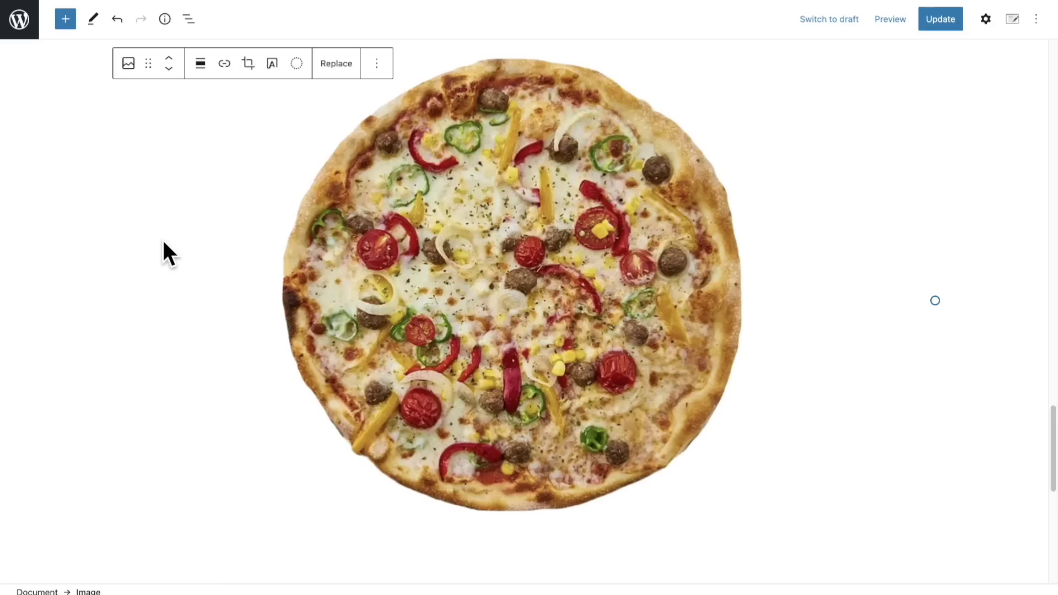
pyautogui.scroll(15, 162, 238)
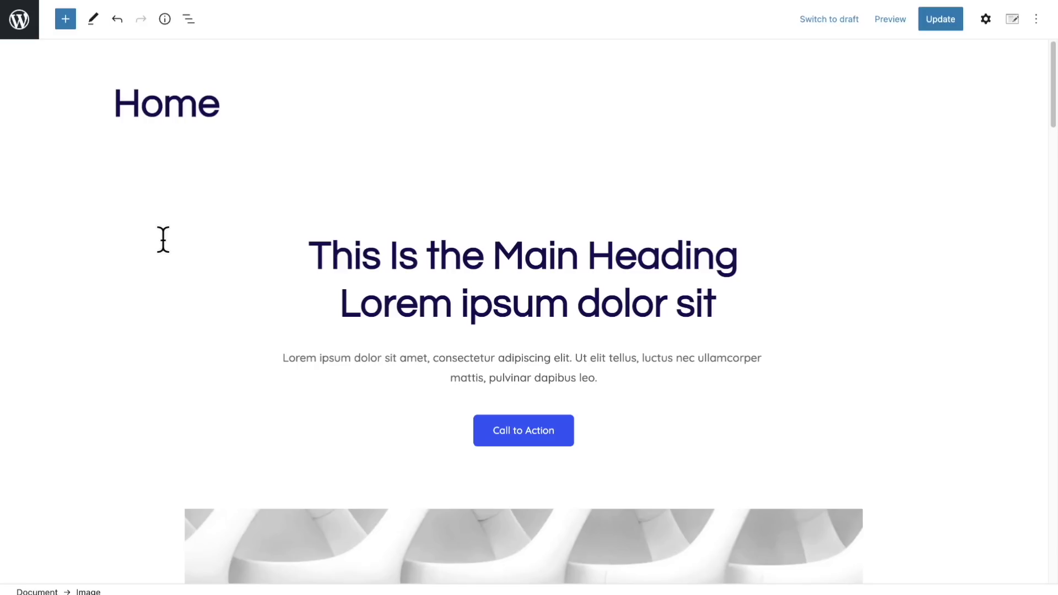
# Search the available blocks for "pdf" and insert a File block below the pizza image
pyautogui.click(163, 239)
pyautogui.click(52, 42)
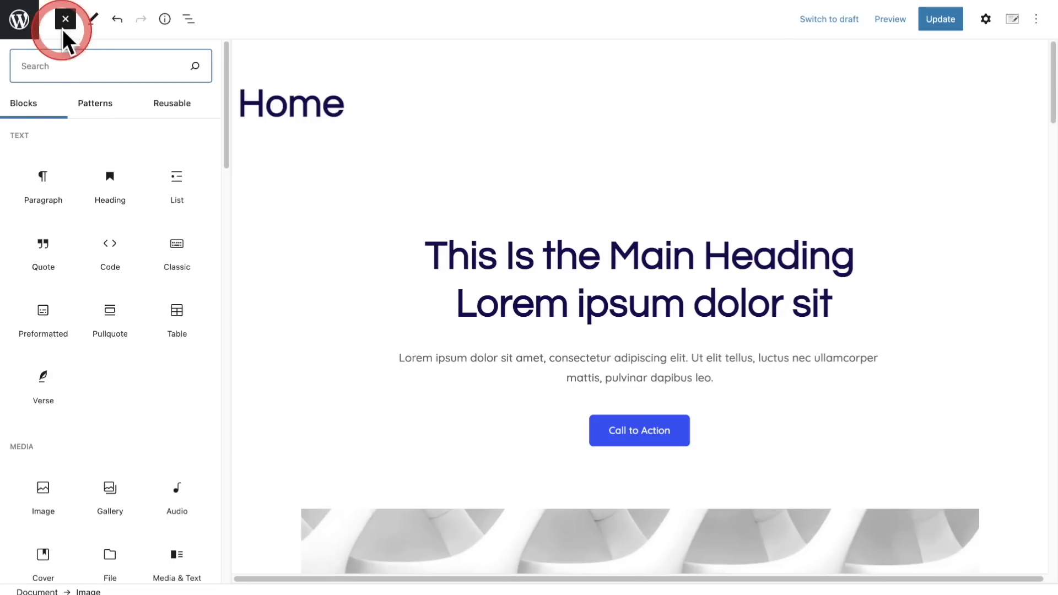
pyautogui.click(76, 70)
pyautogui.write('pdf')
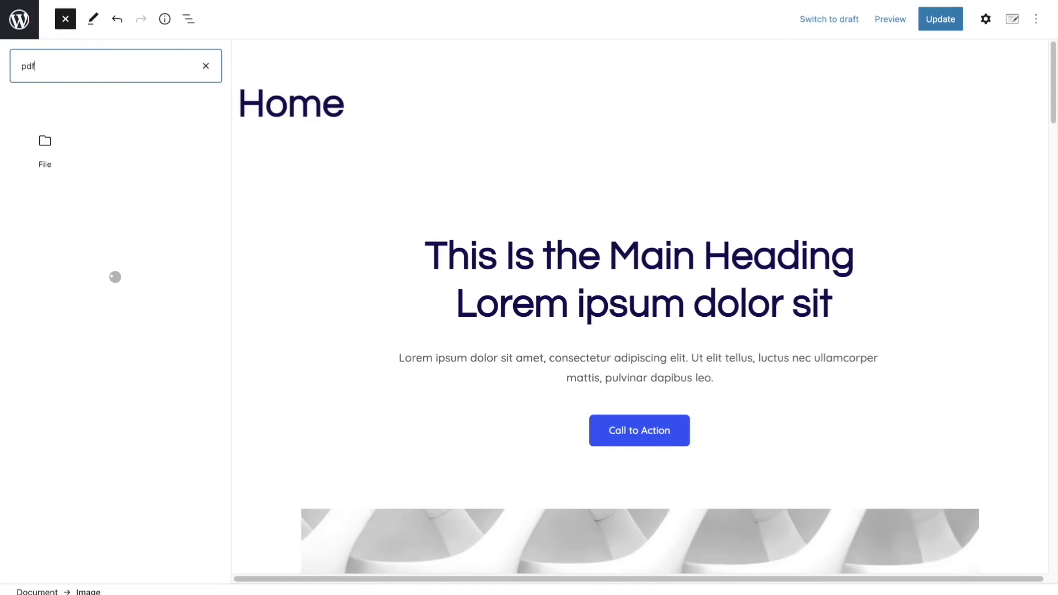
pyautogui.click(52, 148)
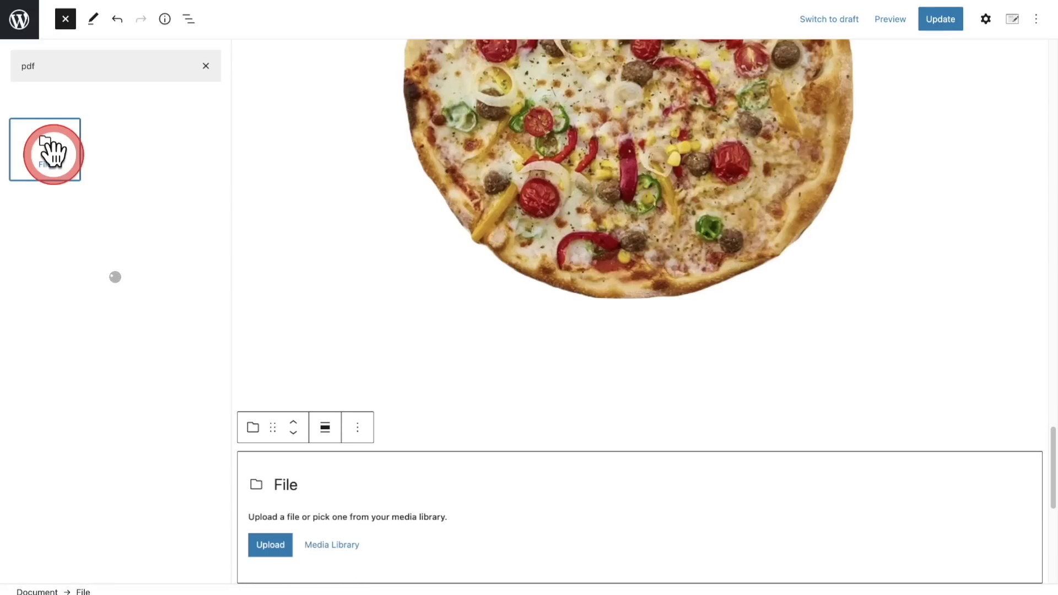
# Fill the File block with orderable.pdf from the media library
pyautogui.click(329, 546)
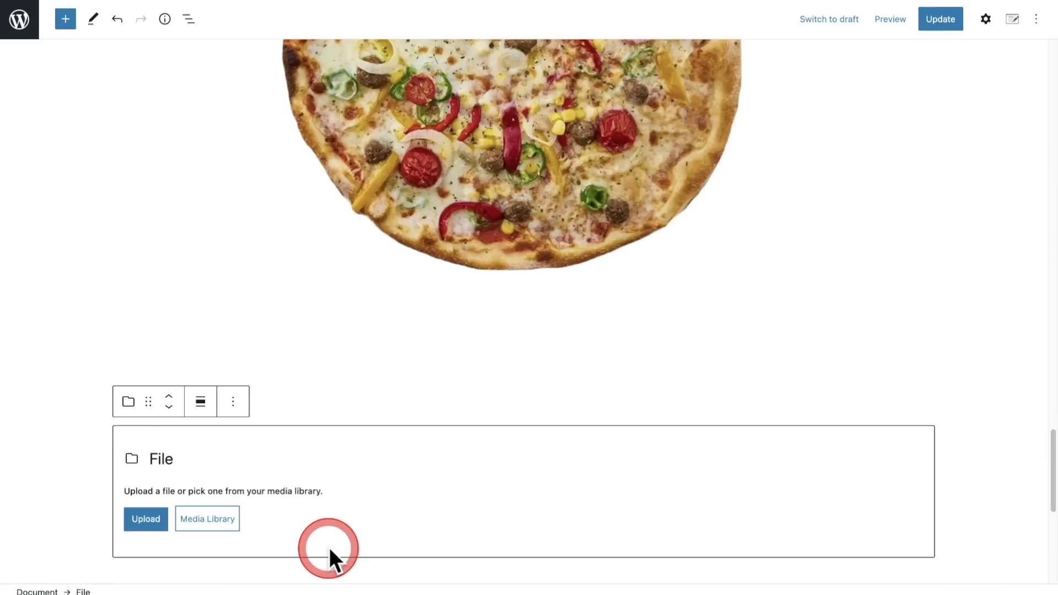
pyautogui.click(229, 526)
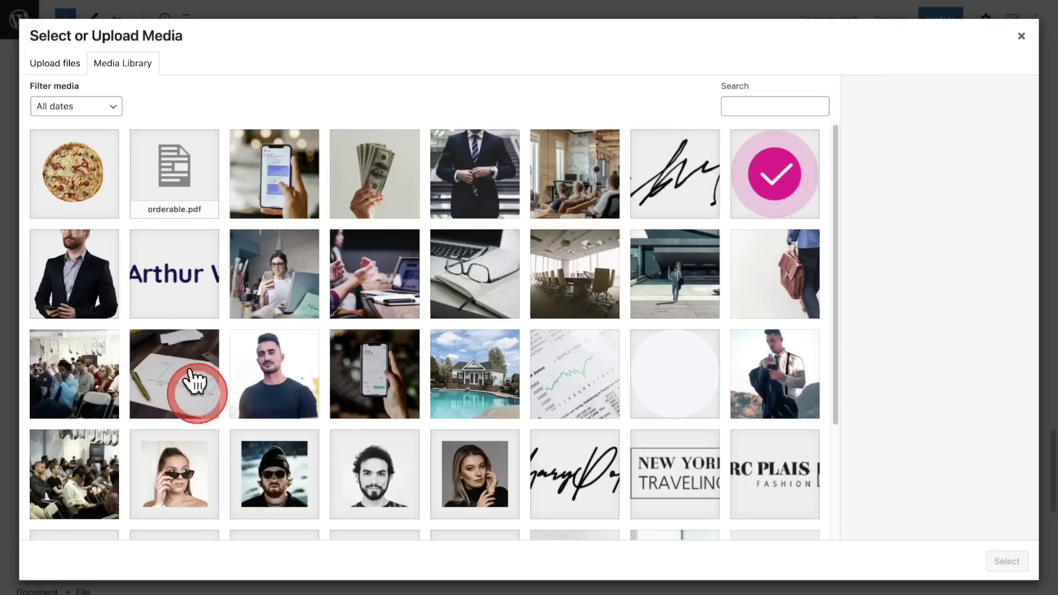
pyautogui.click(174, 179)
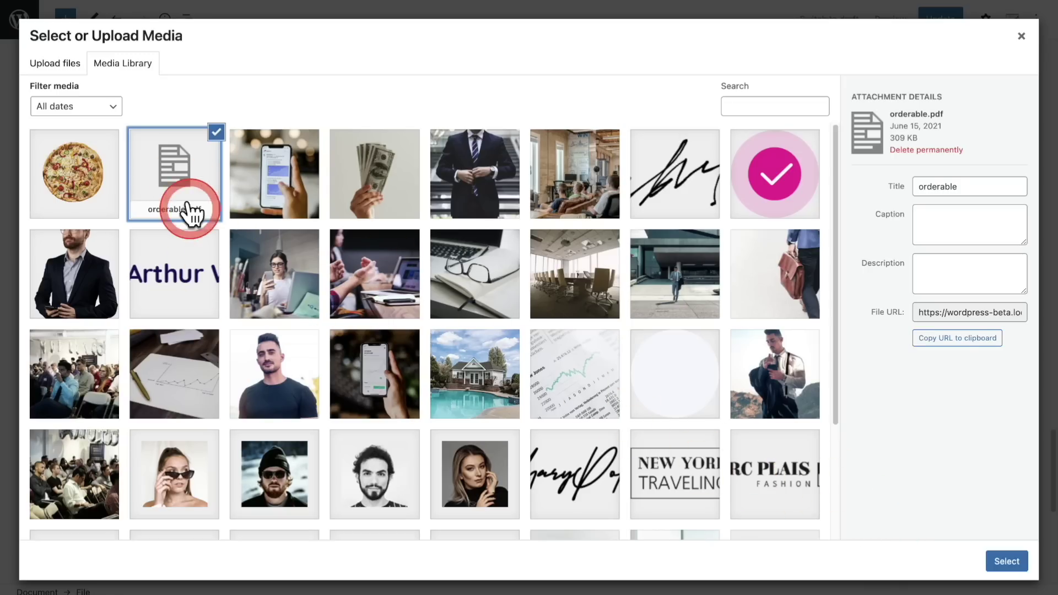
pyautogui.click(1004, 561)
# Examine the inline PDF preview and the File block's PDF, text link and download button settings
pyautogui.scroll(-2, 30, 193)
pyautogui.scroll(-5, 283, 330)
pyautogui.scroll(-3, 283, 331)
pyautogui.scroll(5, 283, 330)
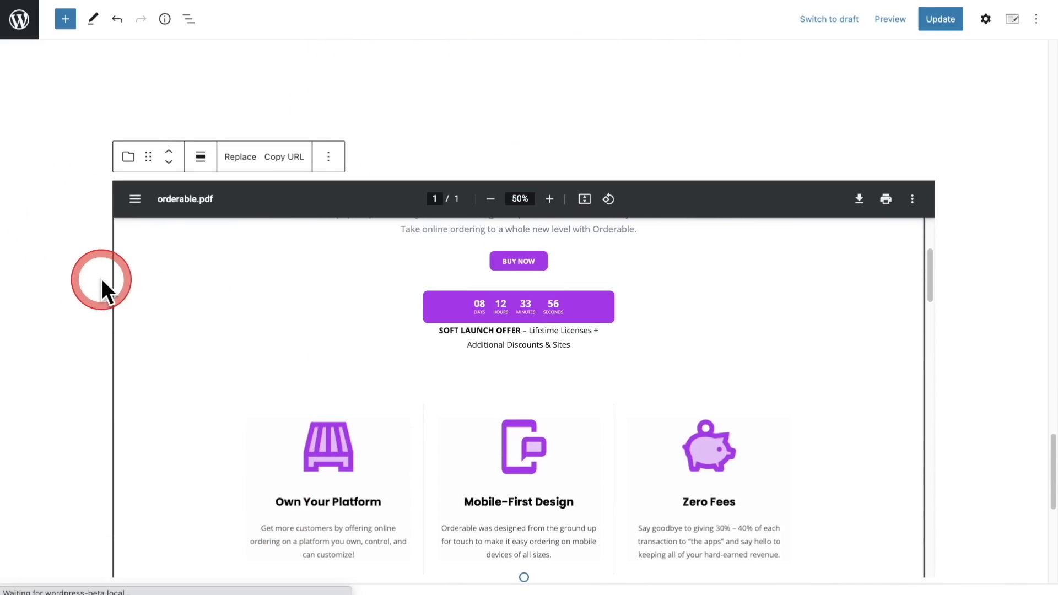
pyautogui.scroll(-2, 91, 276)
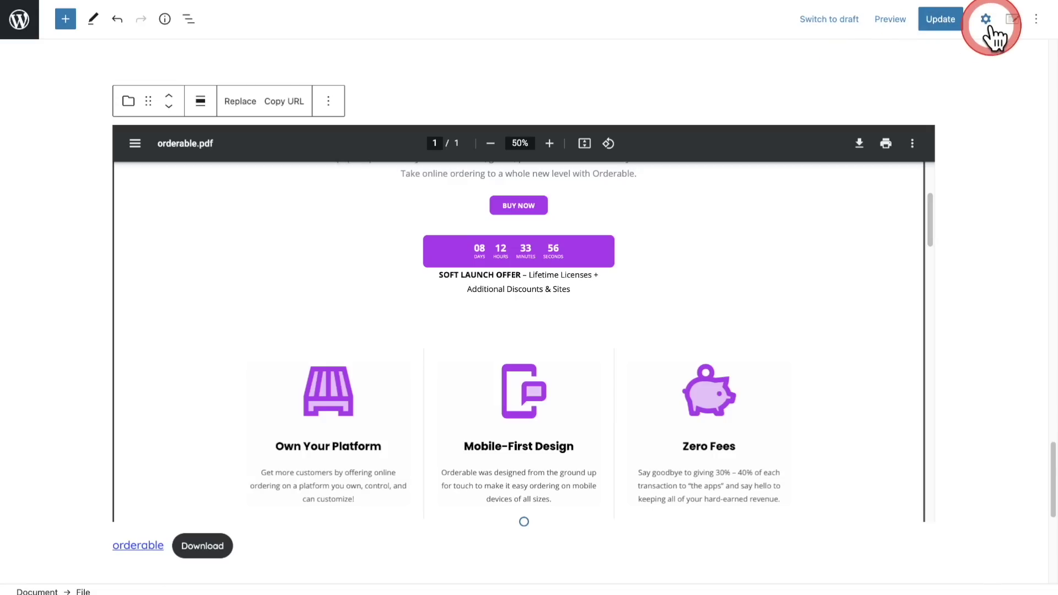
pyautogui.click(987, 23)
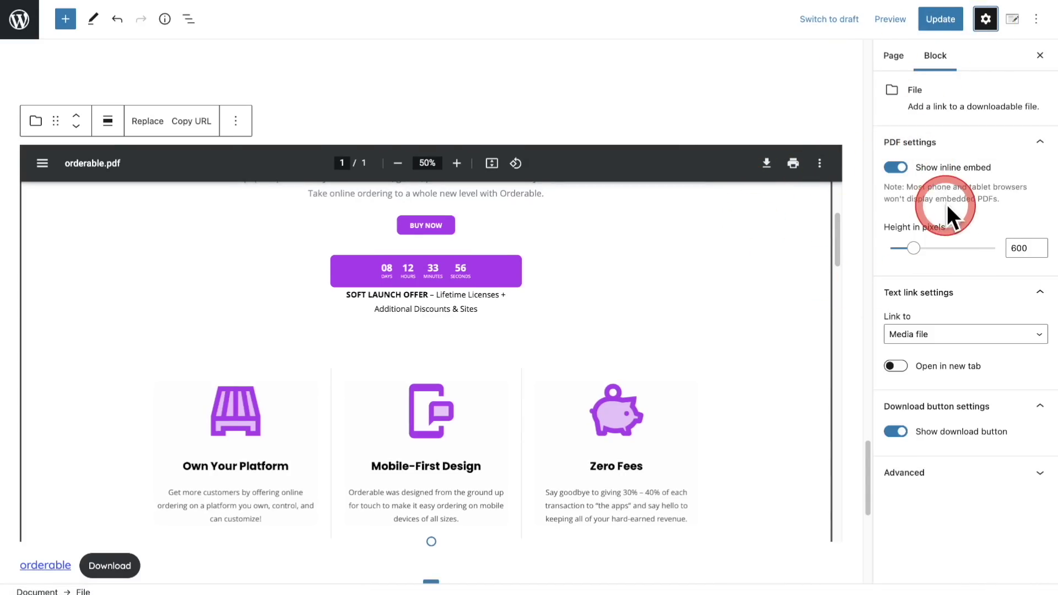
pyautogui.scroll(-1, 743, 82)
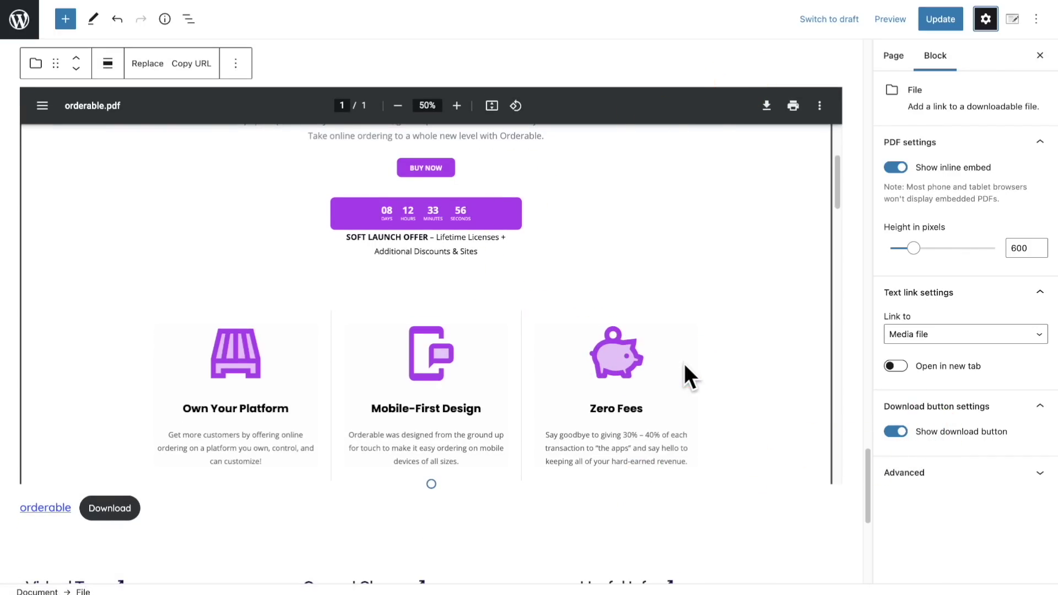
# Update the Home page and open its published version
pyautogui.click(893, 65)
pyautogui.click(939, 20)
pyautogui.click(260, 392)
pyautogui.click(131, 557)
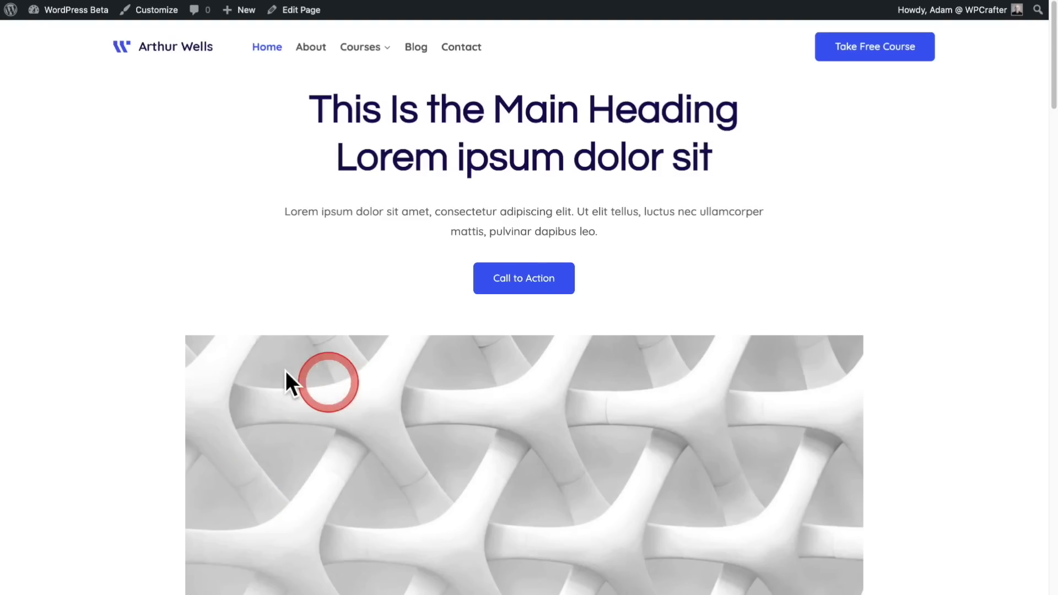
# Examine the embedded orderable.pdf viewer and its download button on the published page
pyautogui.scroll(-15, 48, 306)
pyautogui.scroll(-20, 48, 306)
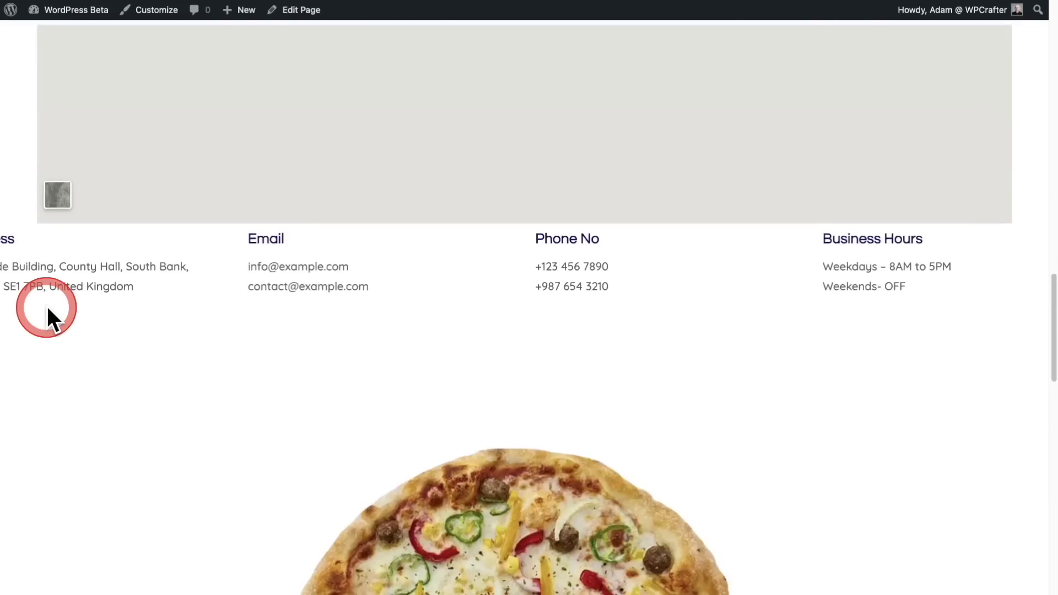
pyautogui.scroll(-5, 55, 308)
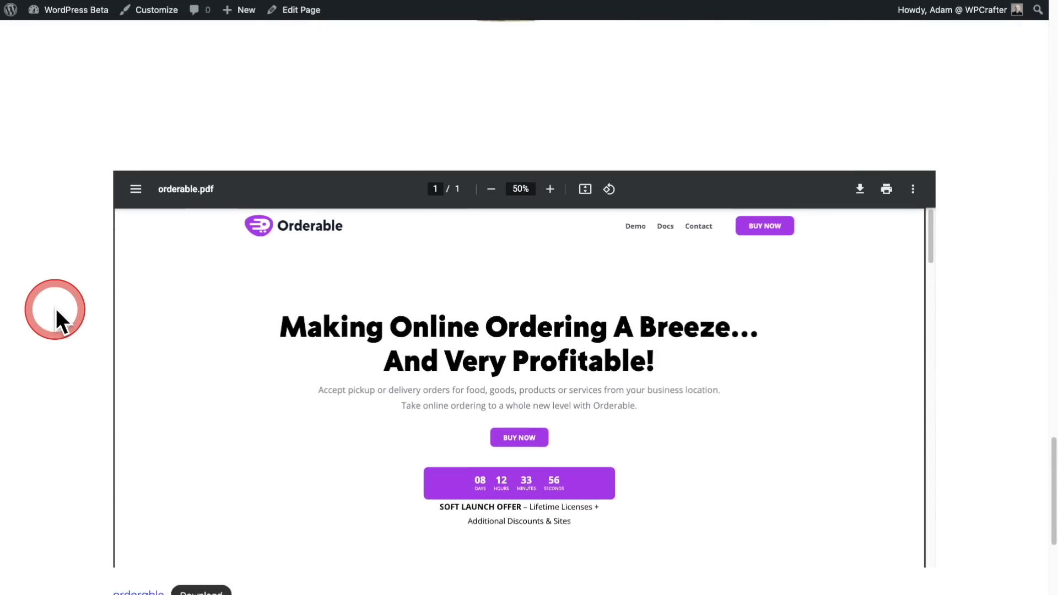
pyautogui.scroll(-20, 319, 236)
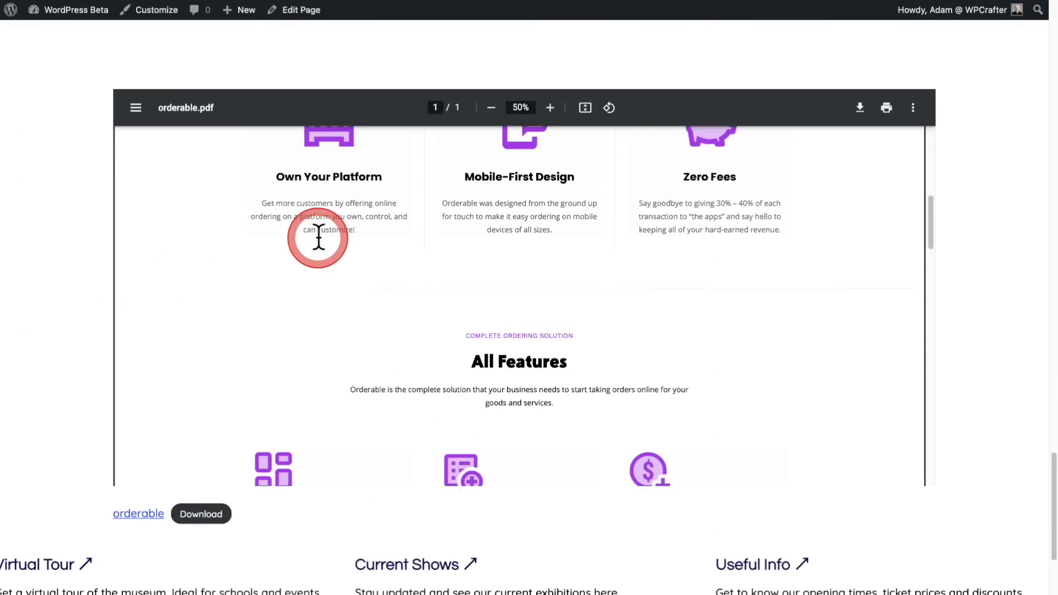
pyautogui.scroll(20, 318, 237)
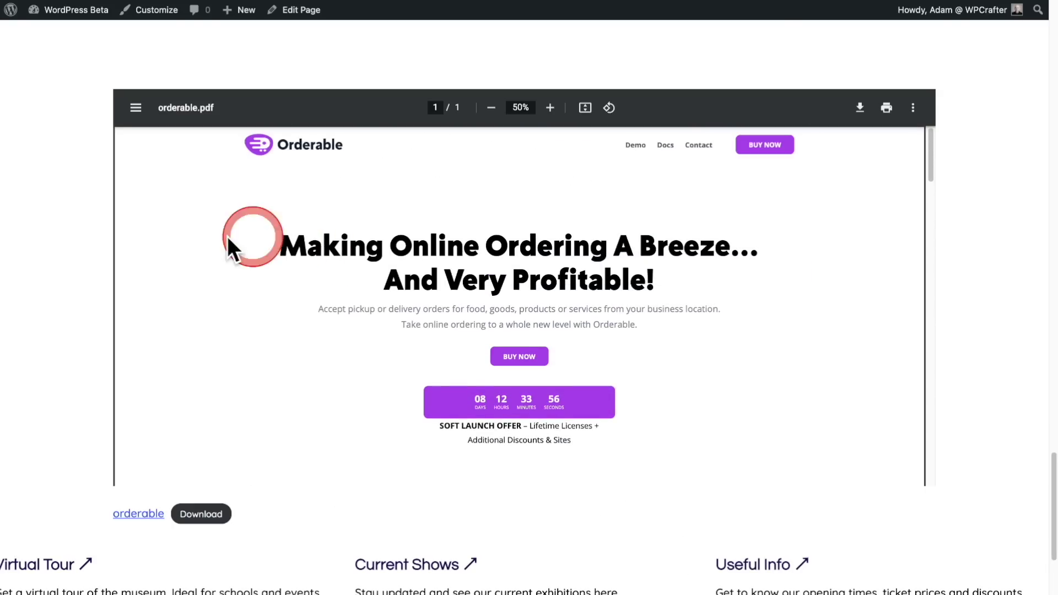
pyautogui.scroll(-4, 37, 238)
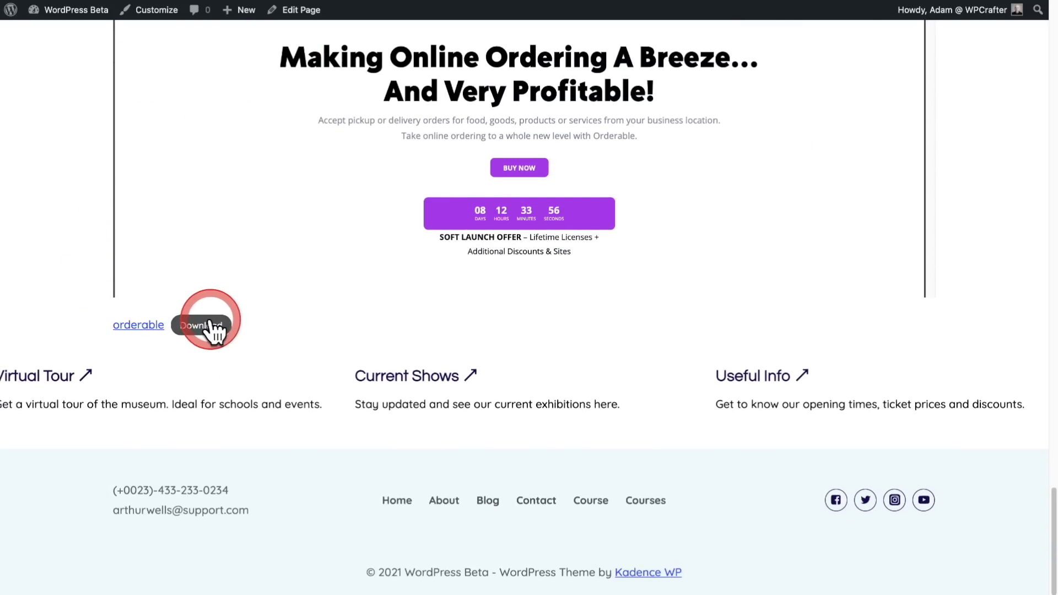
pyautogui.scroll(3, 30, 241)
pyautogui.scroll(2, 31, 241)
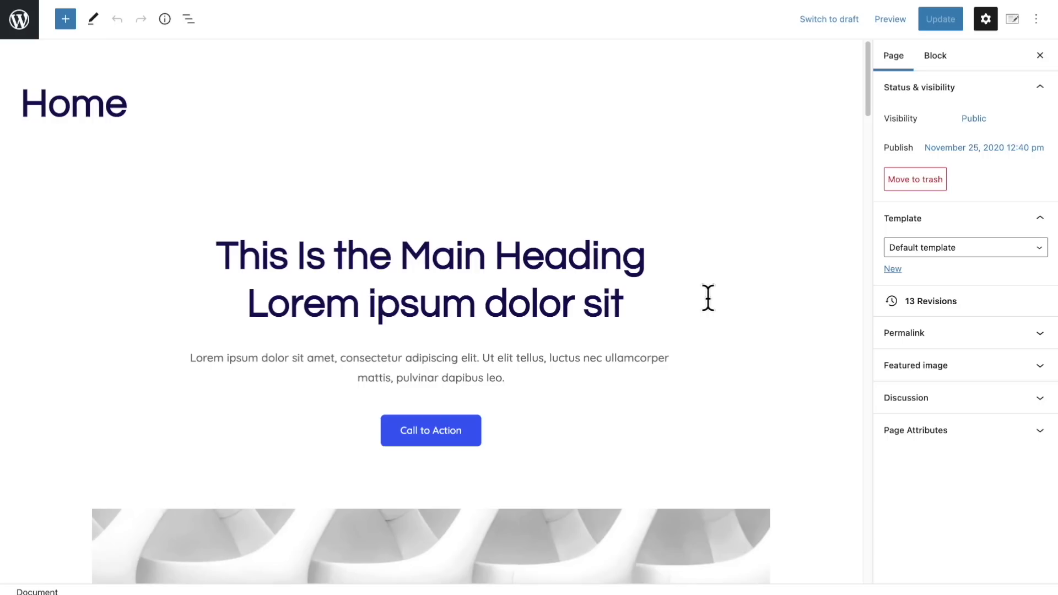
# Back in the page editor, select the main heading's parent Group block and examine the area it covers
pyautogui.moveTo(707, 297); pyautogui.dragTo(688, 292)
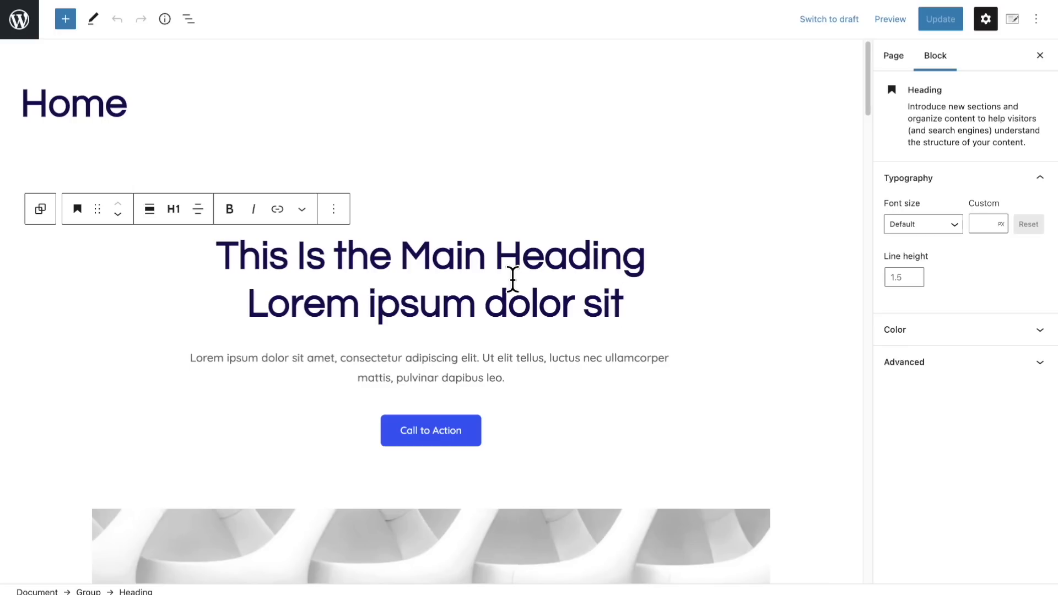
pyautogui.click(421, 259)
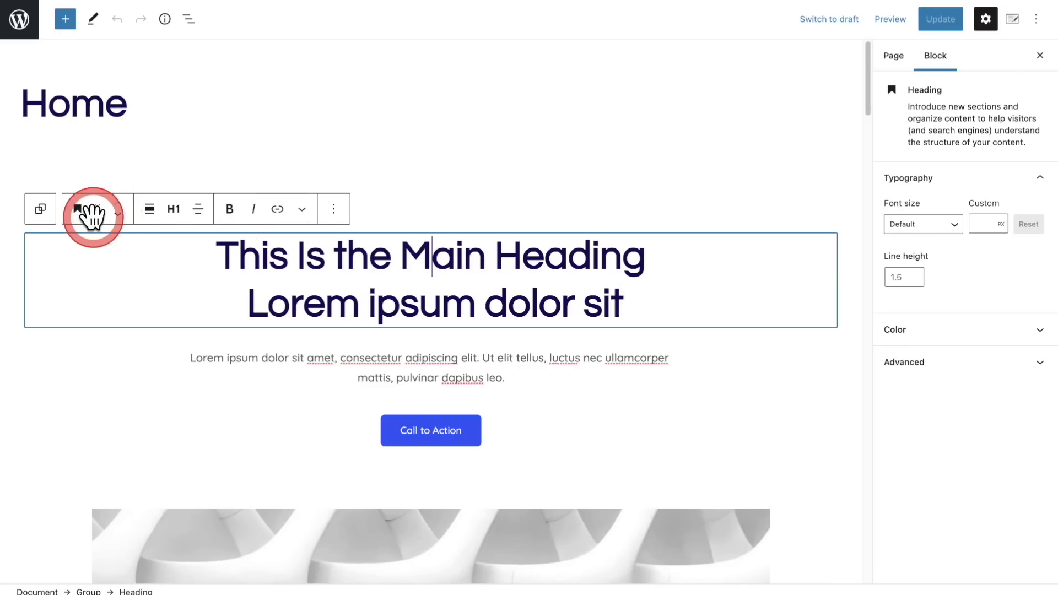
pyautogui.click(41, 210)
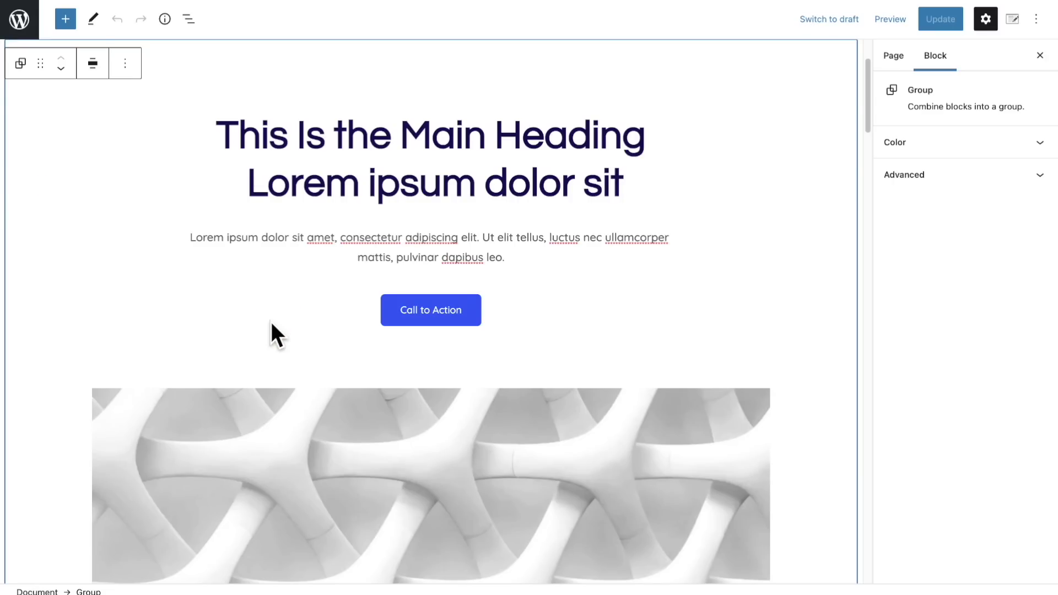
pyautogui.scroll(-1, 271, 325)
pyautogui.scroll(-1, 271, 324)
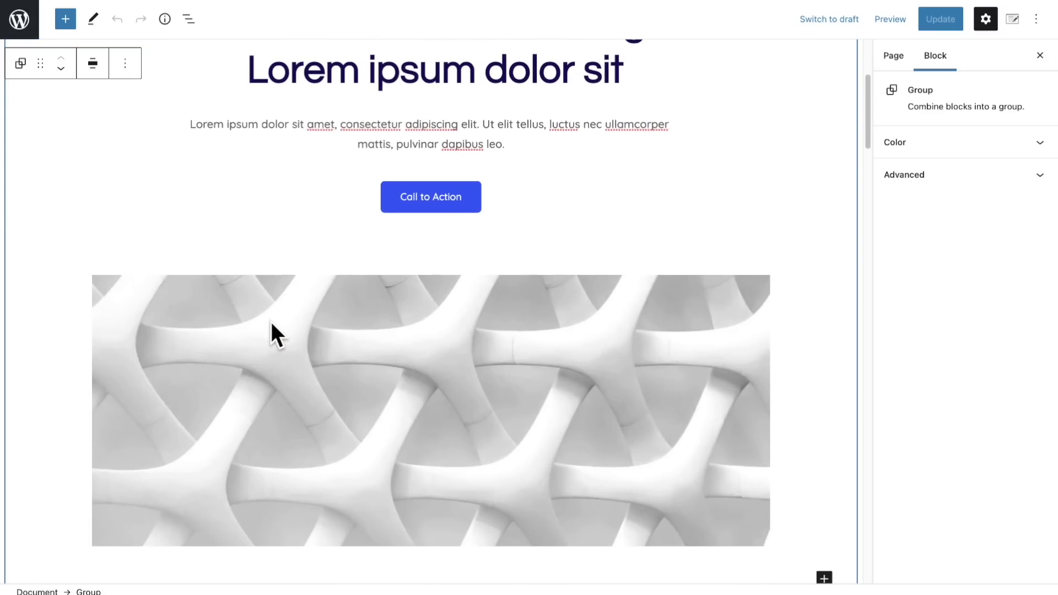
pyautogui.scroll(3, 270, 321)
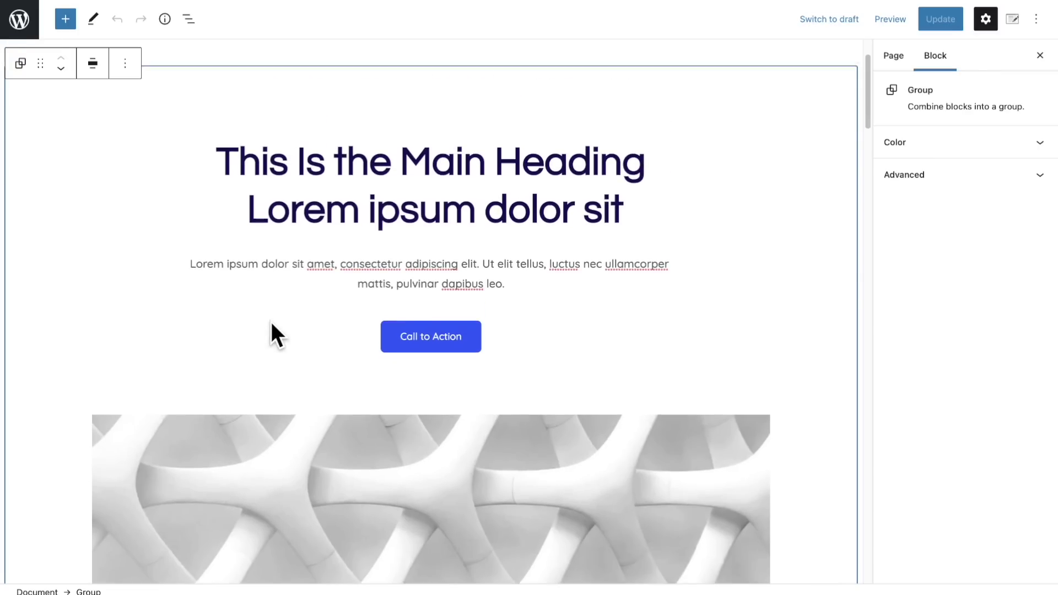
# Select the parent Group block again from the main heading and examine the page's nested blocks in the list view
pyautogui.click(249, 337)
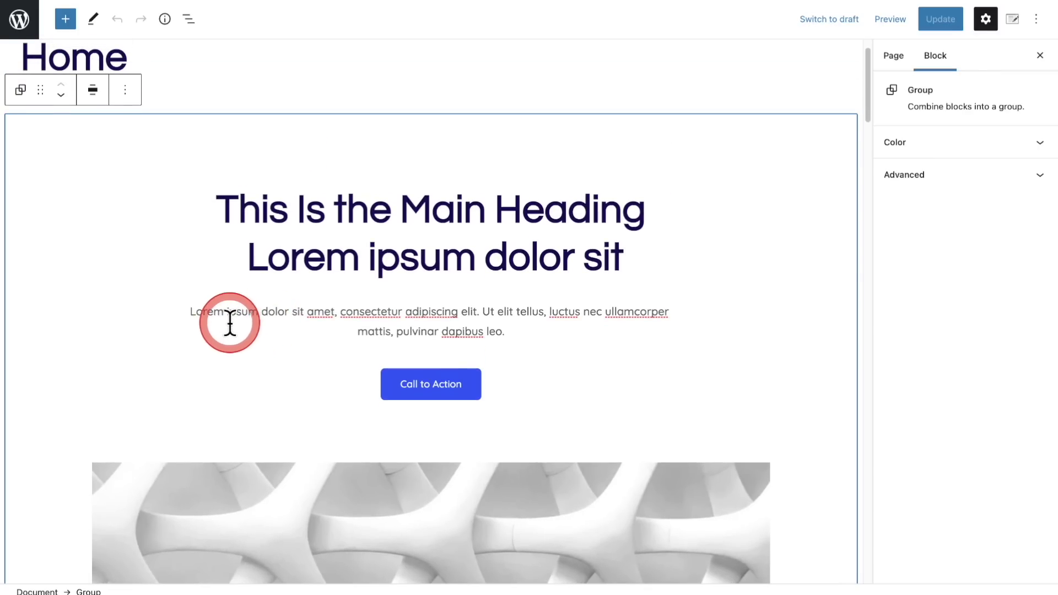
pyautogui.click(466, 238)
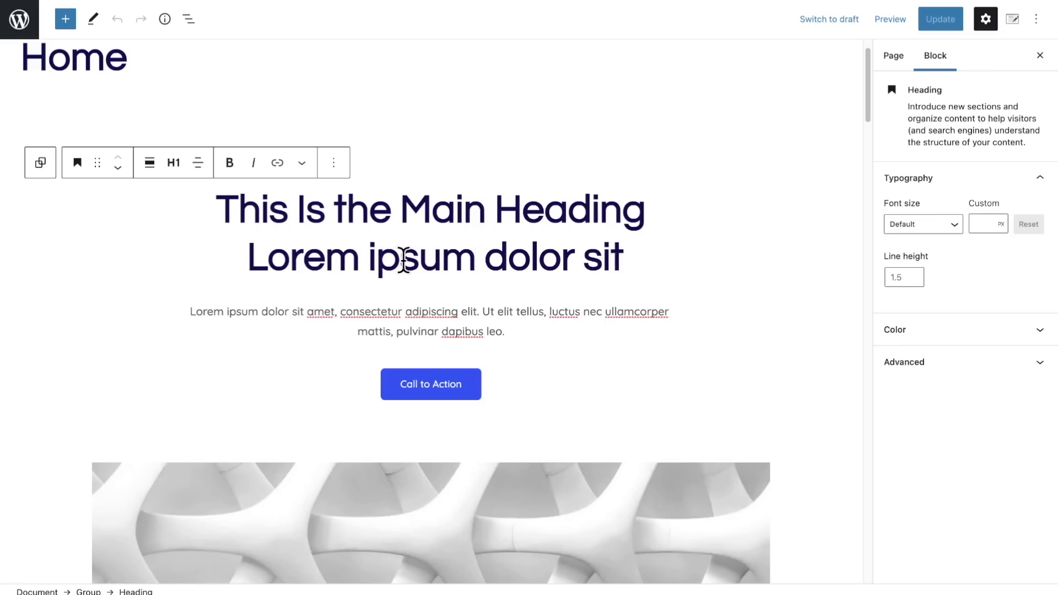
pyautogui.click(40, 169)
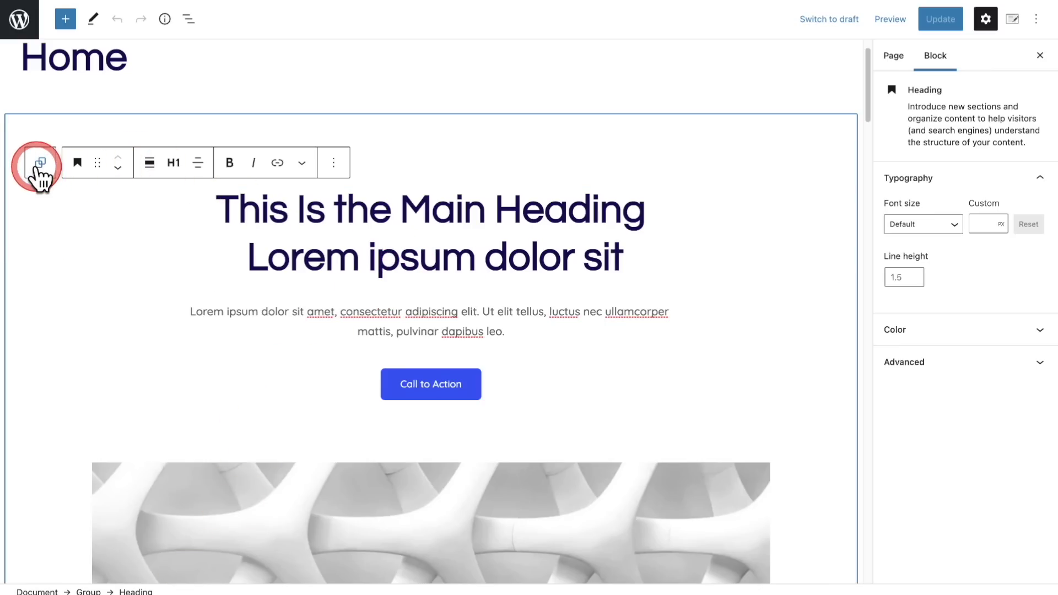
pyautogui.scroll(-5, 292, 153)
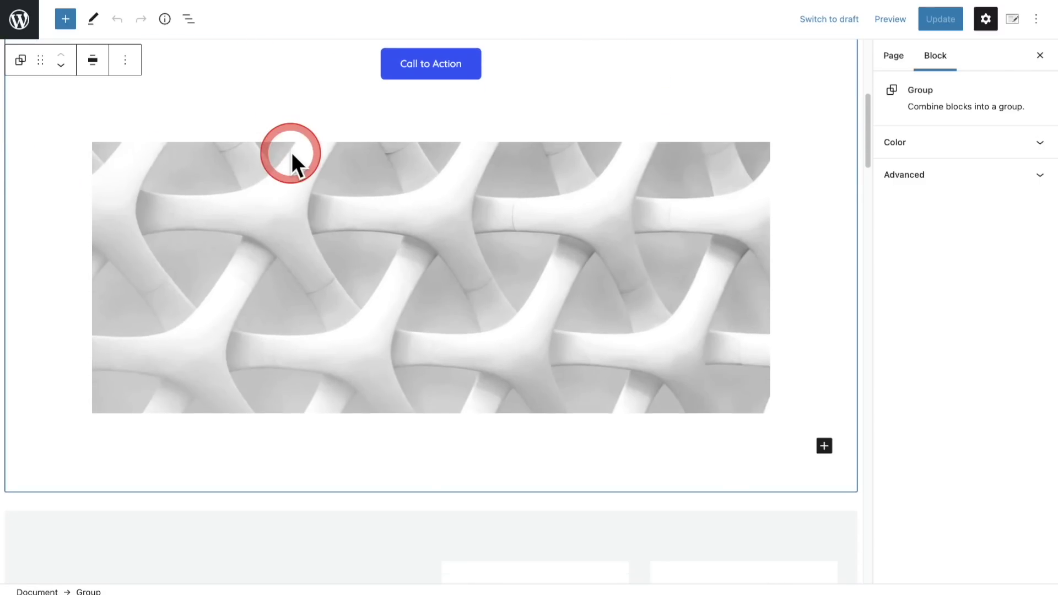
pyautogui.click(189, 20)
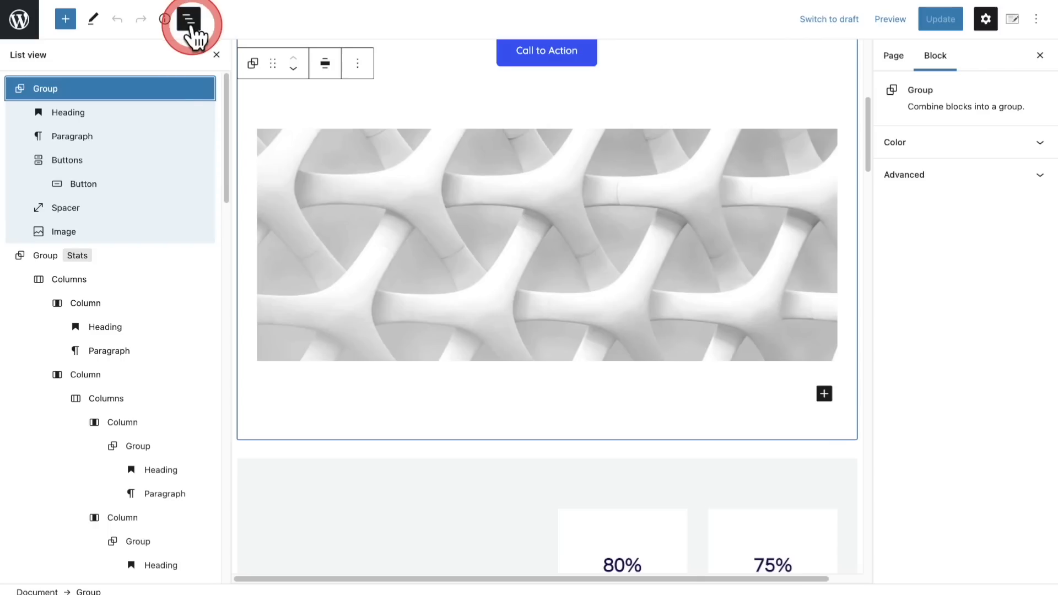
pyautogui.scroll(-4, 150, 225)
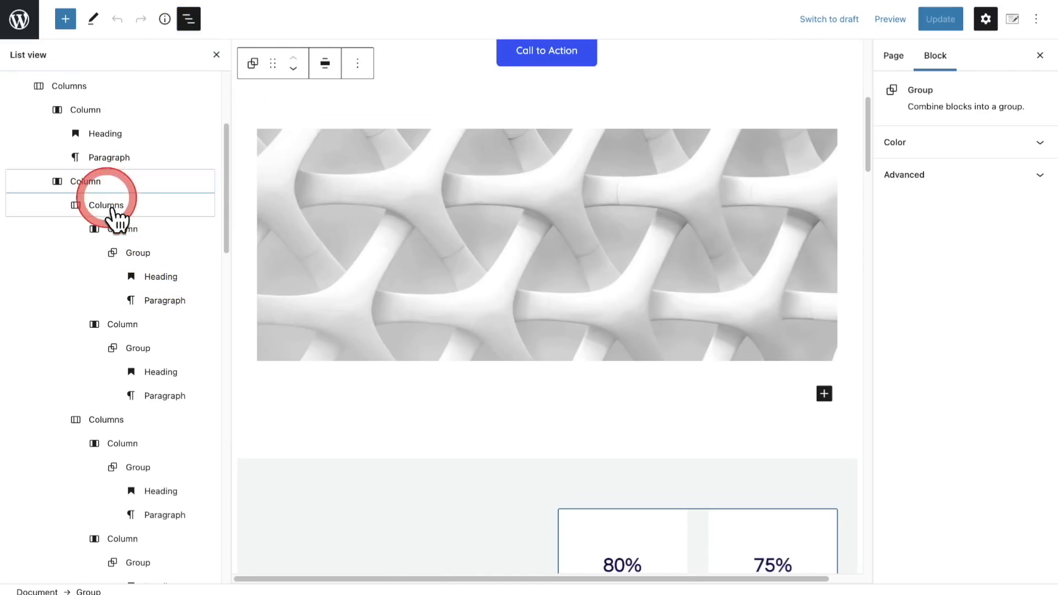
# Select the 80% heading in the list view and step up through each parent block to the outermost Stats Group
pyautogui.click(161, 277)
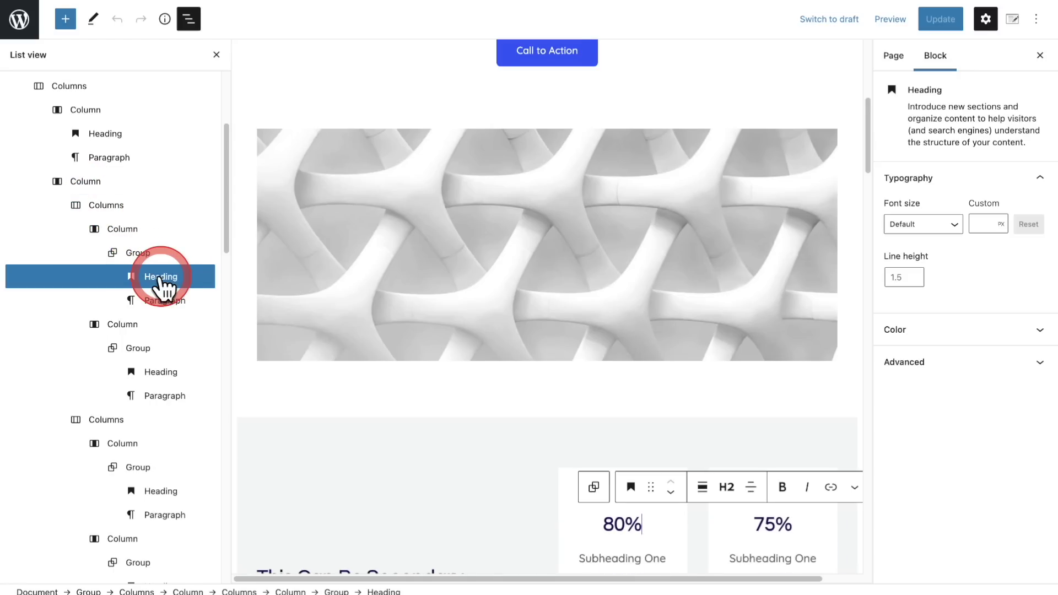
pyautogui.scroll(-3, 357, 305)
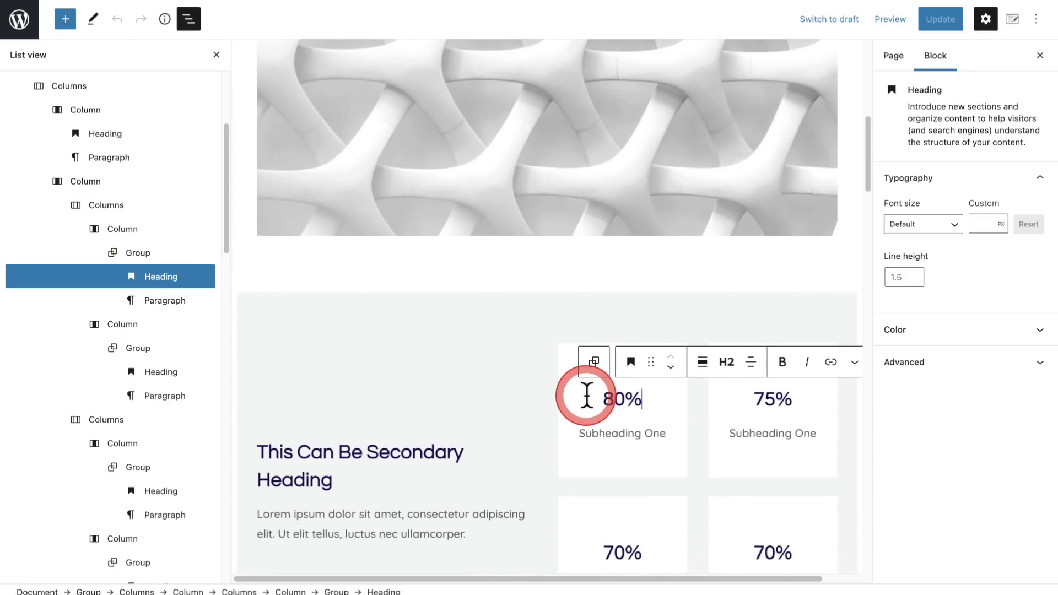
pyautogui.click(594, 362)
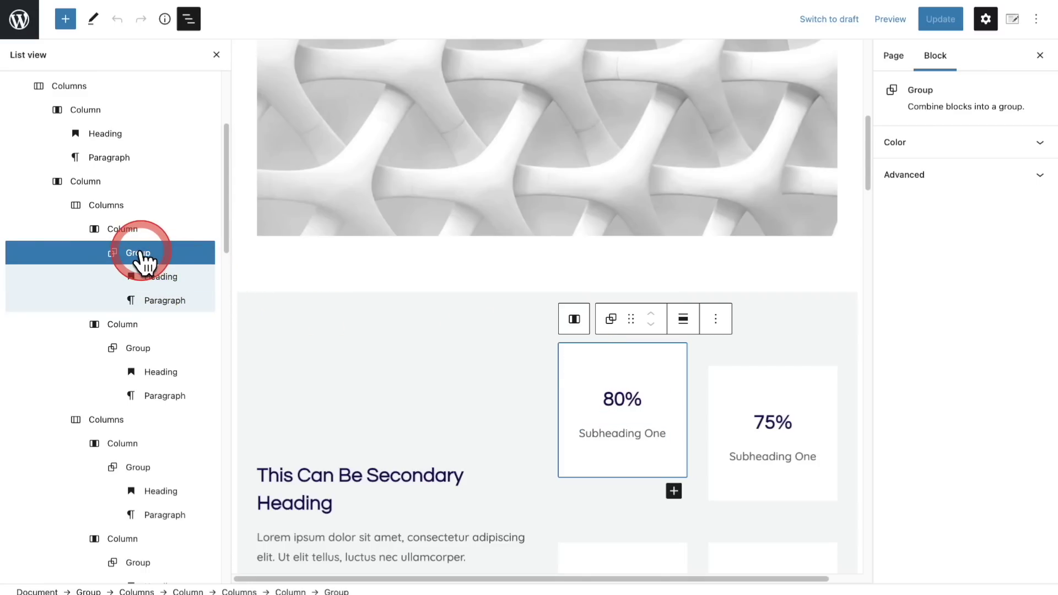
pyautogui.click(575, 320)
pyautogui.click(575, 320)
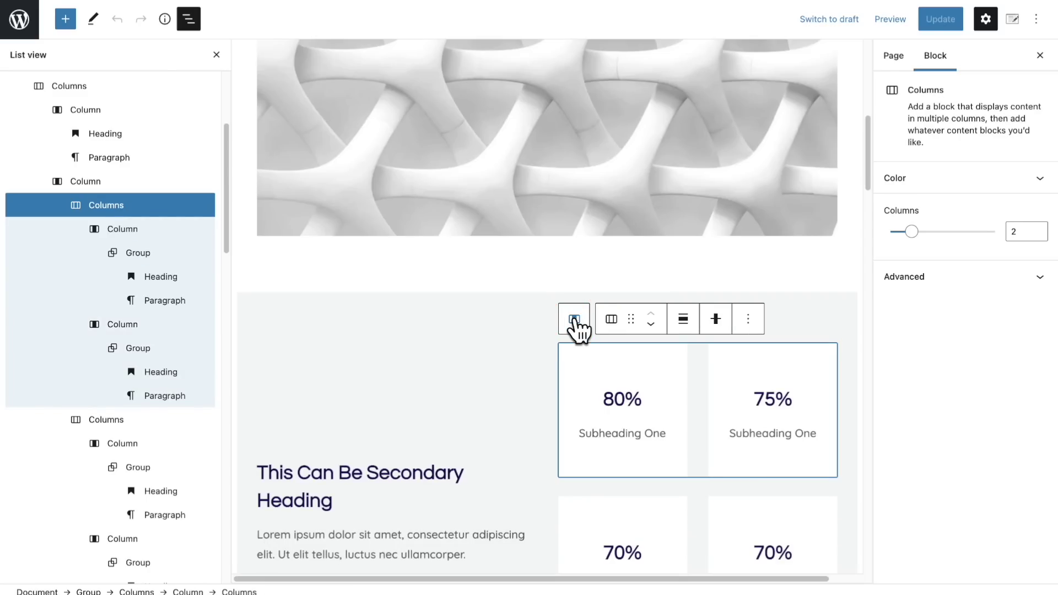
pyautogui.click(575, 320)
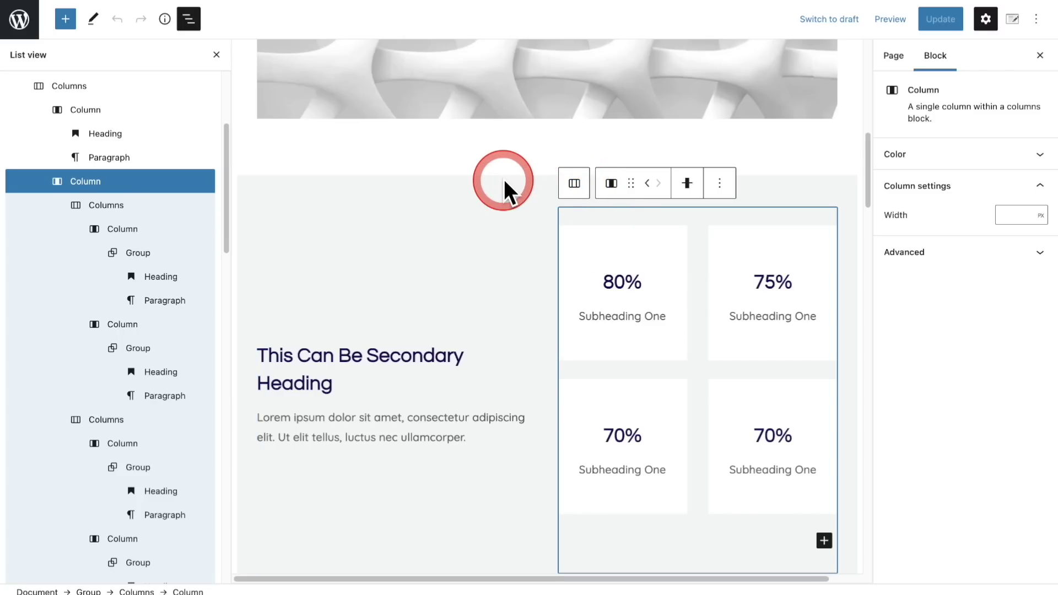
pyautogui.click(574, 183)
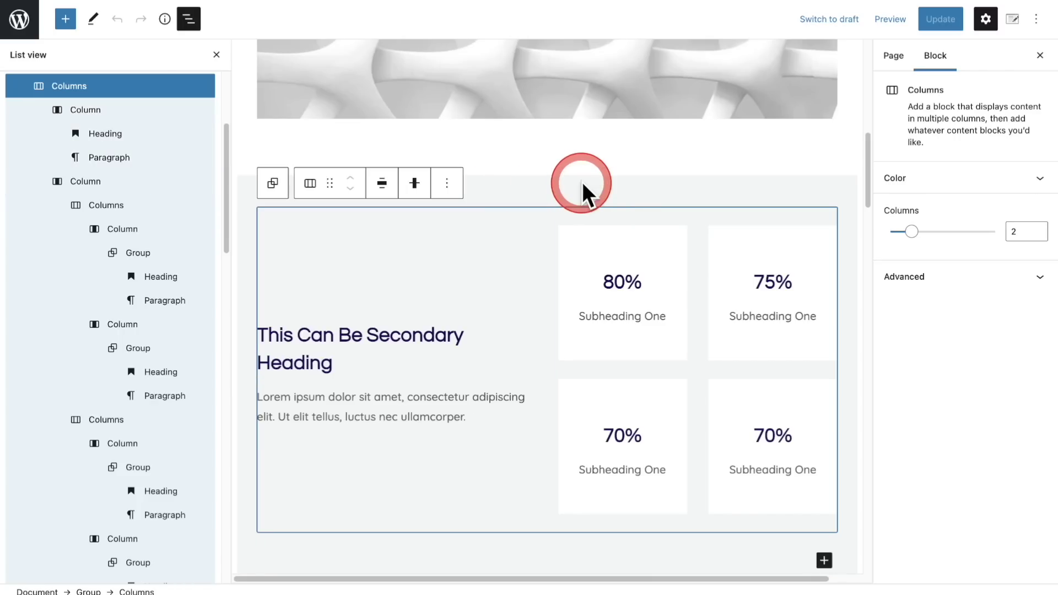
pyautogui.click(272, 184)
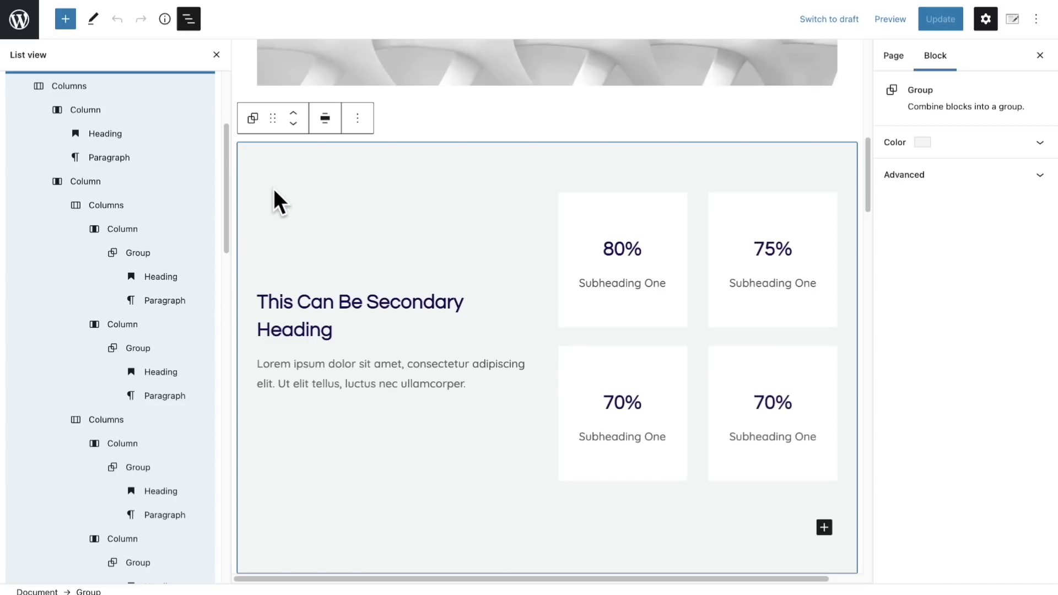
pyautogui.scroll(2, 159, 240)
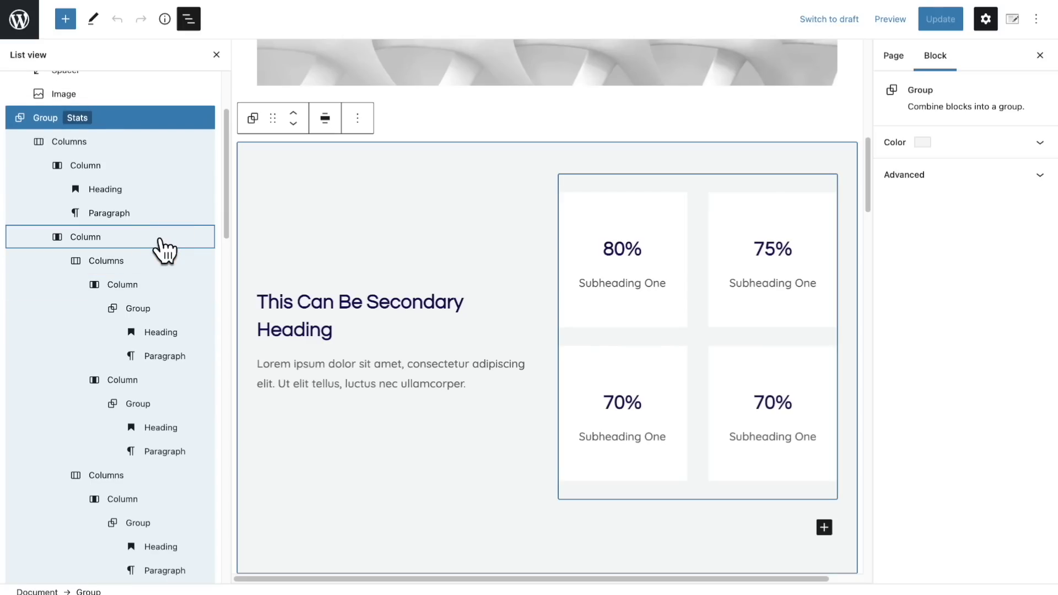
# Save the Group block holding the main heading as a reusable block named Page Hero and update the page
pyautogui.click(679, 140)
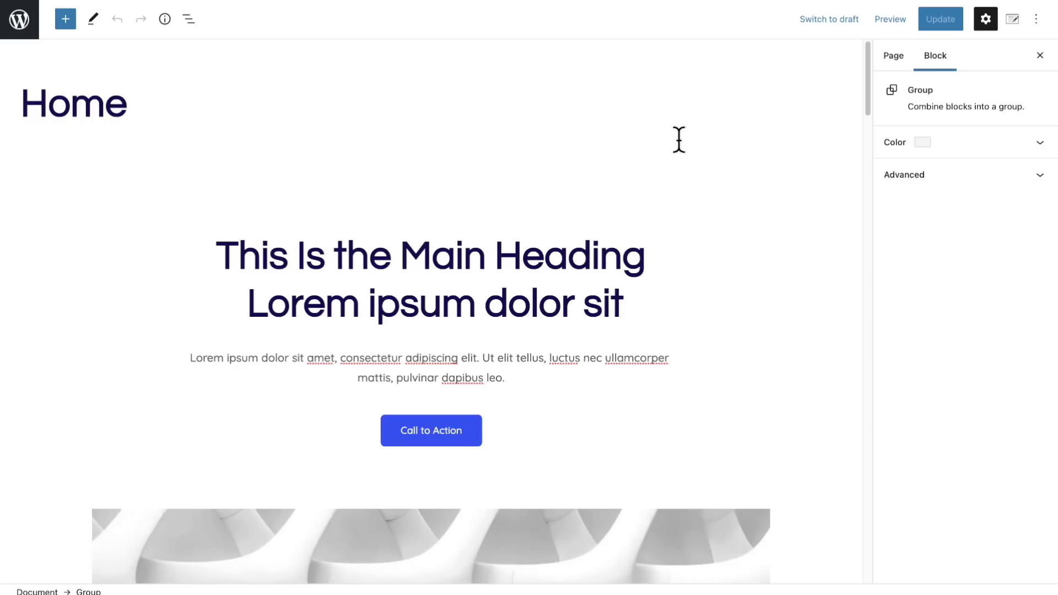
pyautogui.click(753, 200)
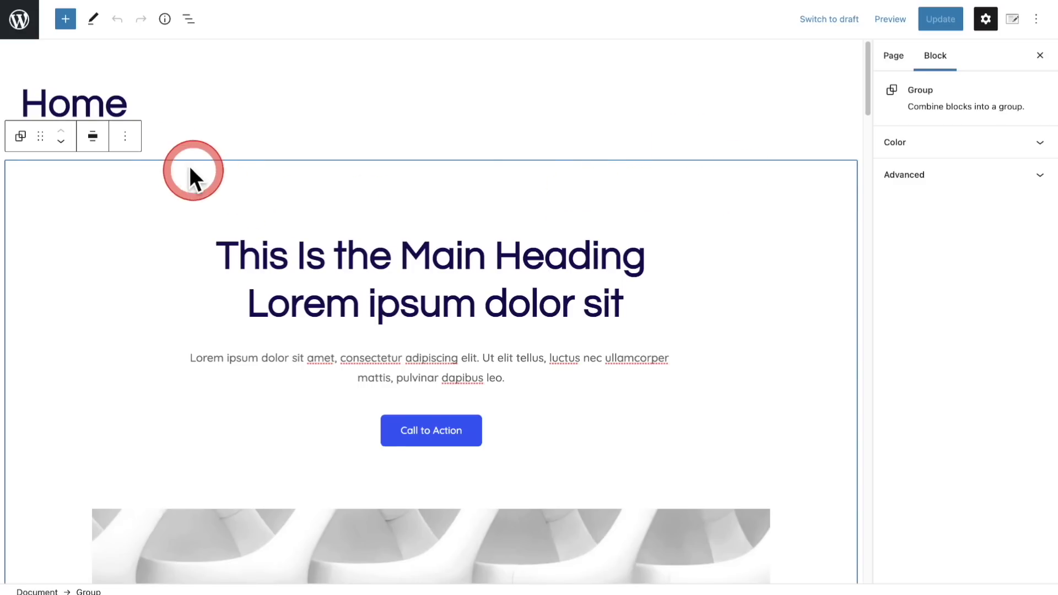
pyautogui.click(126, 139)
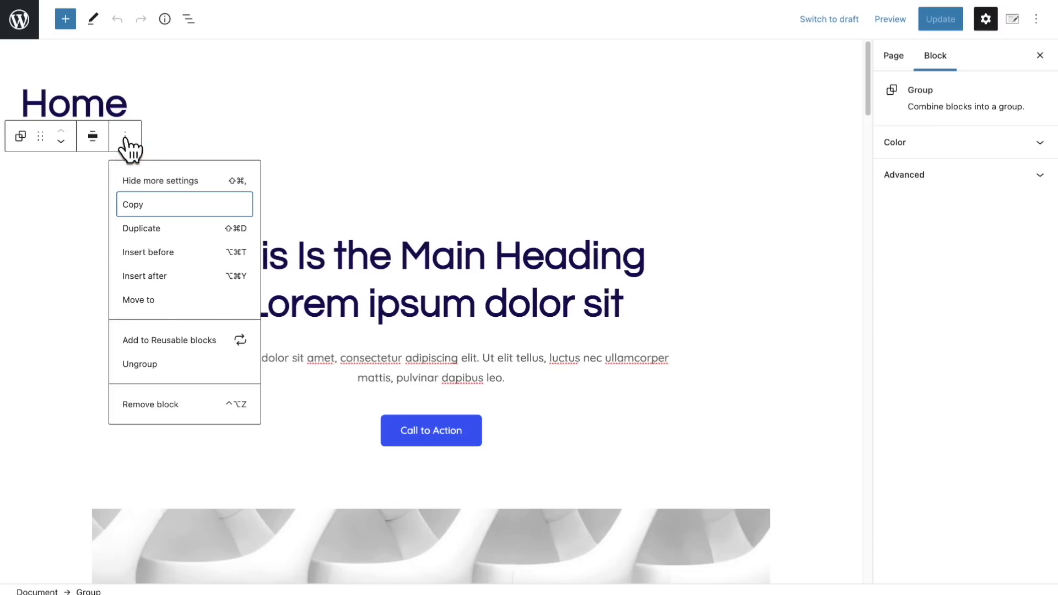
pyautogui.click(158, 343)
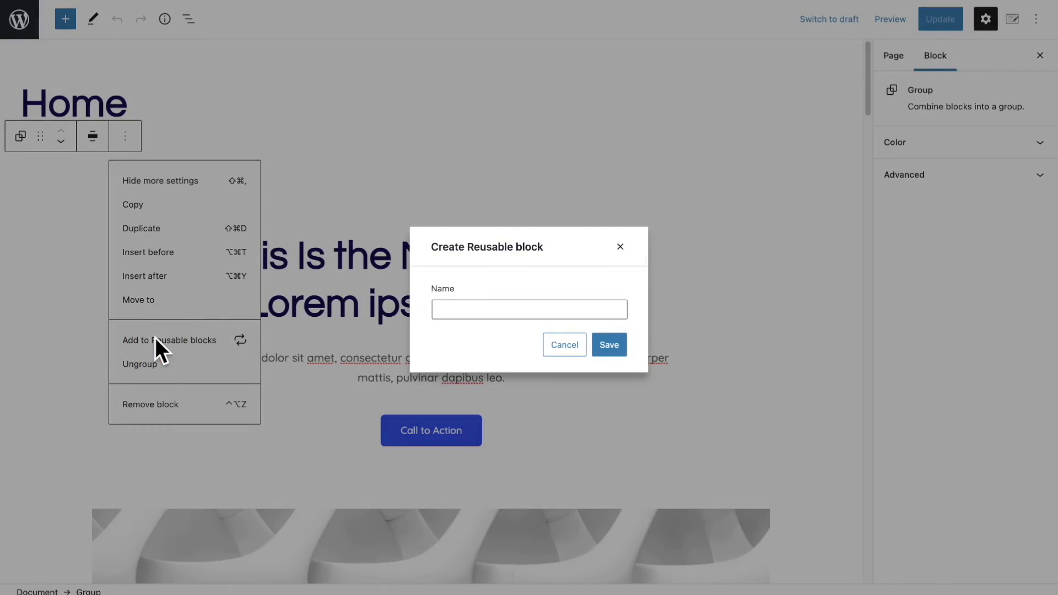
pyautogui.write('Page Hero')
pyautogui.click(485, 309)
pyautogui.click(600, 347)
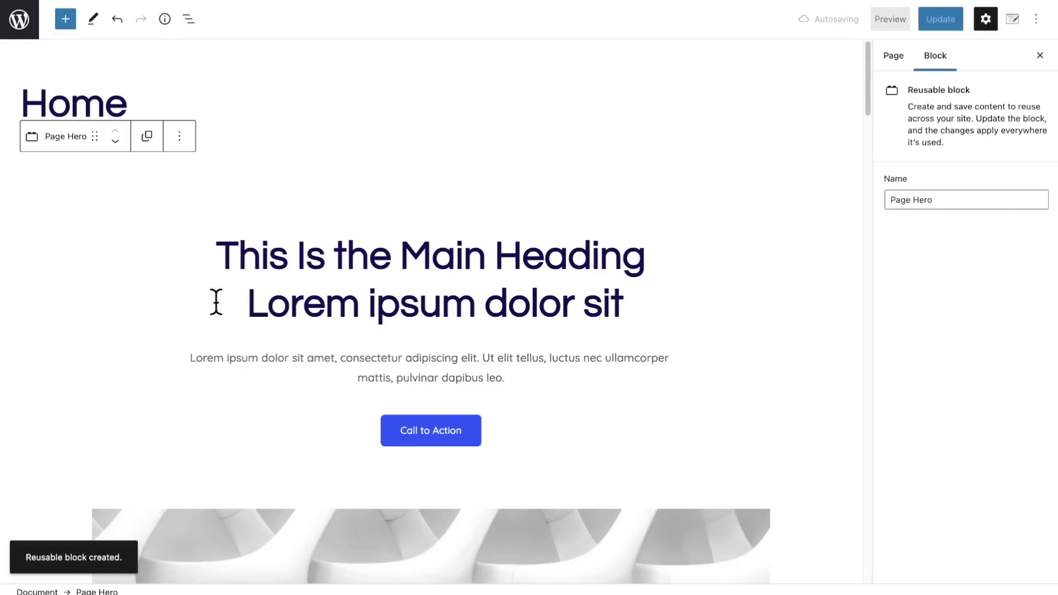
pyautogui.moveTo(893, 200); pyautogui.dragTo(940, 200)
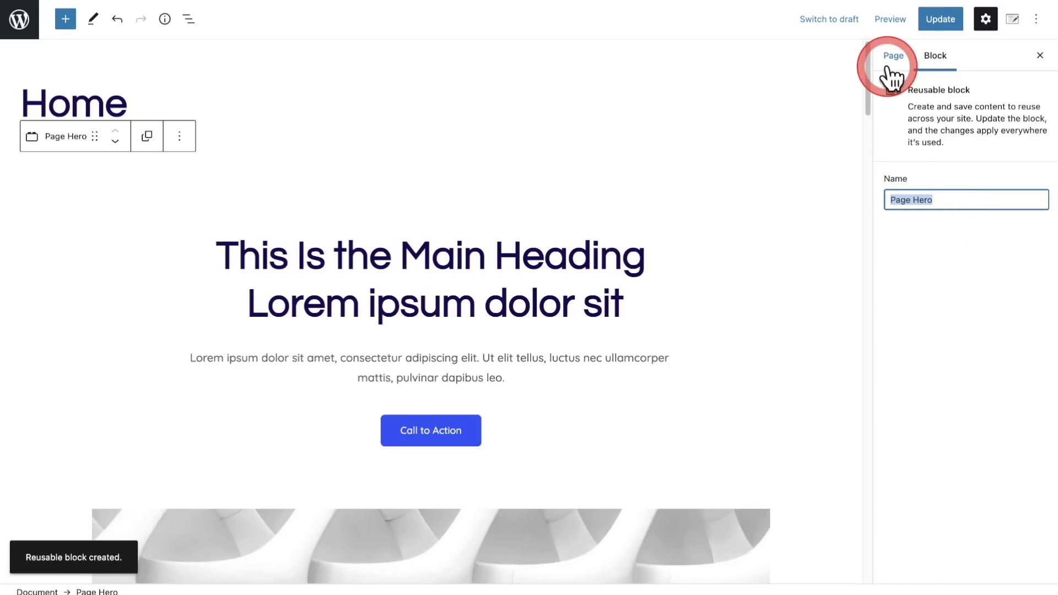
pyautogui.click(942, 22)
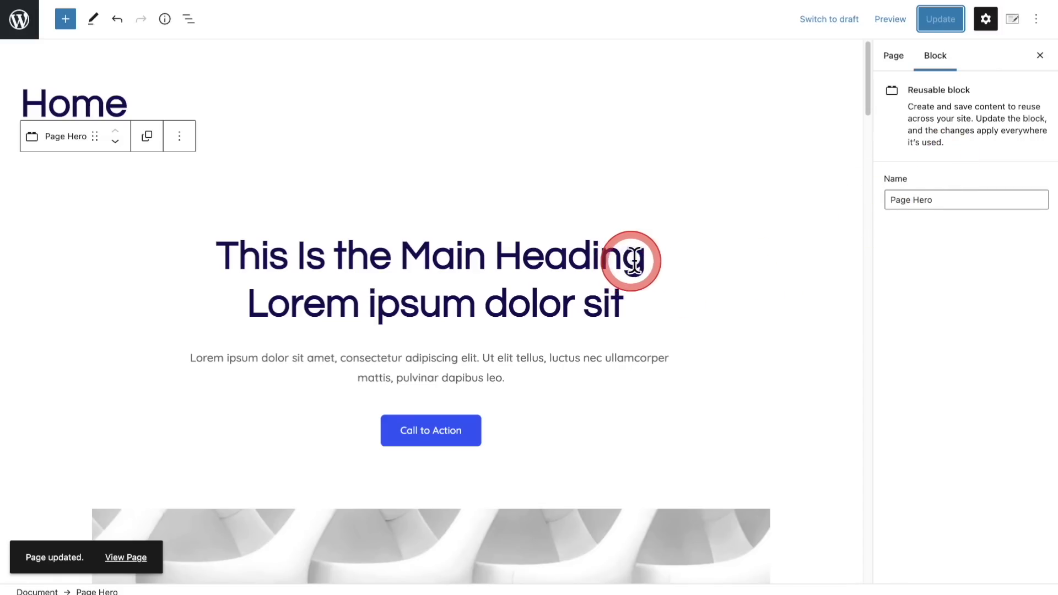
# Append a first name to the first line of the main heading and save the change to the Page Hero reusable block
pyautogui.click(660, 261)
pyautogui.write('Adam')
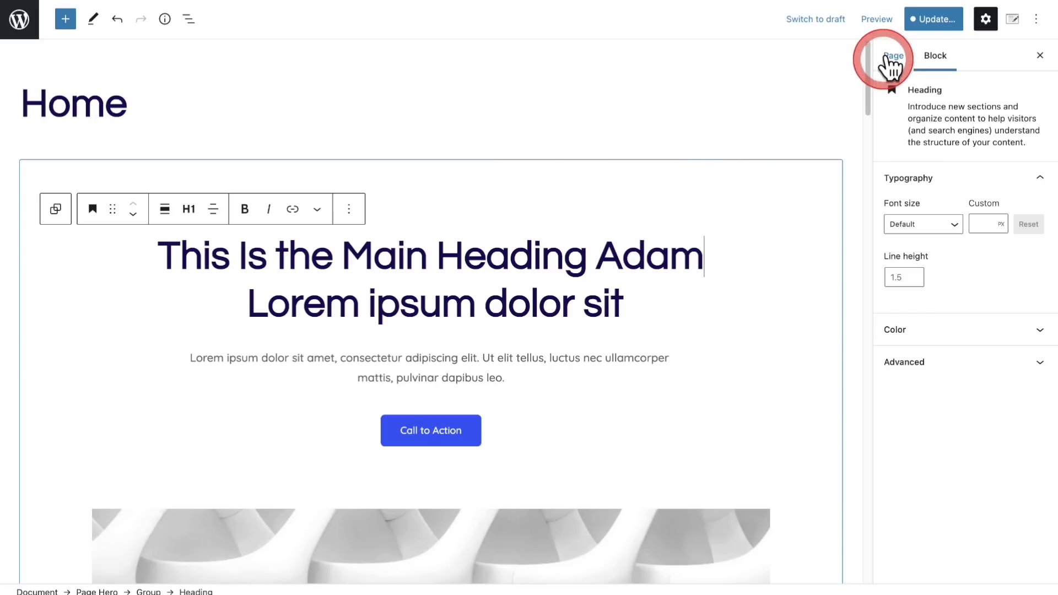
pyautogui.click(916, 34)
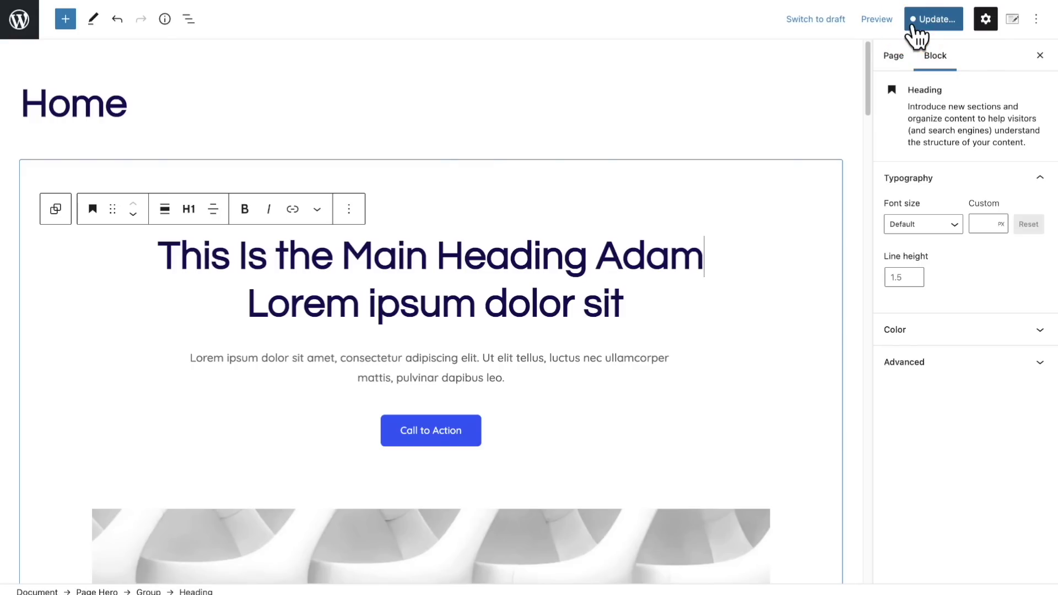
pyautogui.click(921, 26)
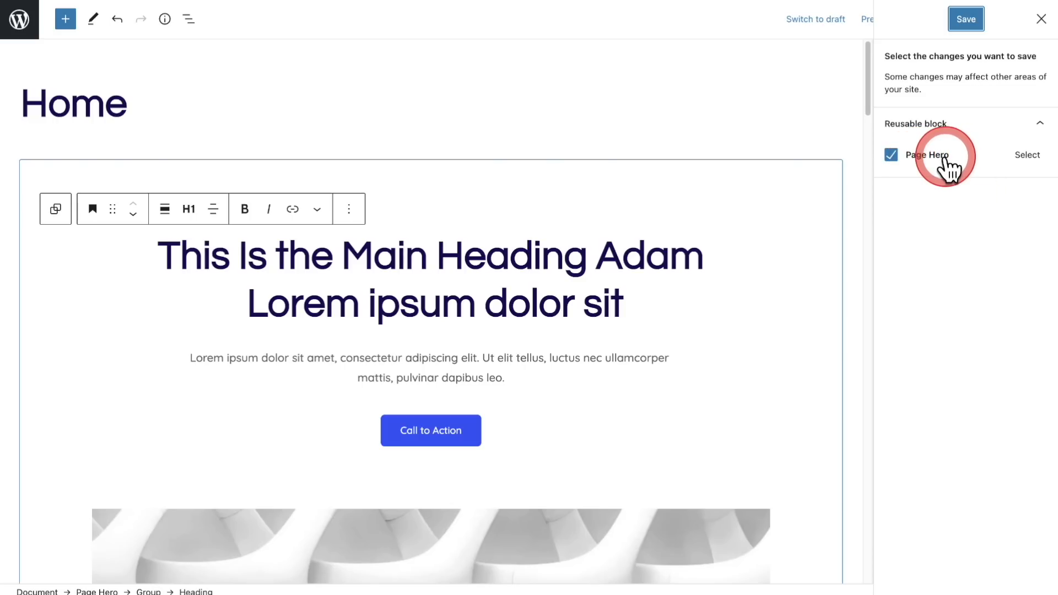
pyautogui.click(966, 19)
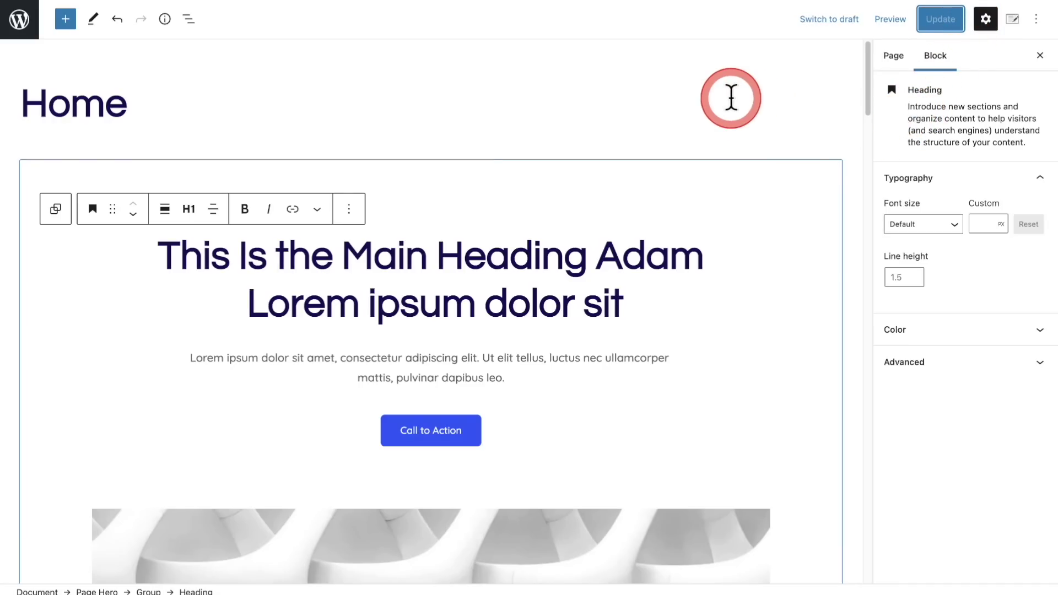
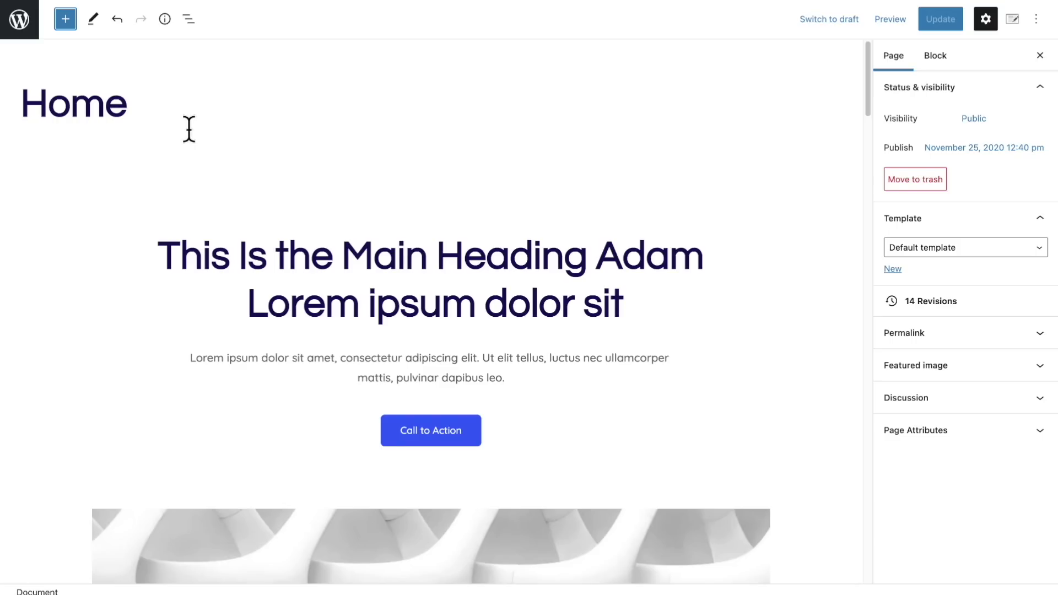
# Browse the block library's Design section, examining Query Loop, Site Logo, Post Title, Post Content, Post Excerpt and Post Featured Image
pyautogui.click(66, 20)
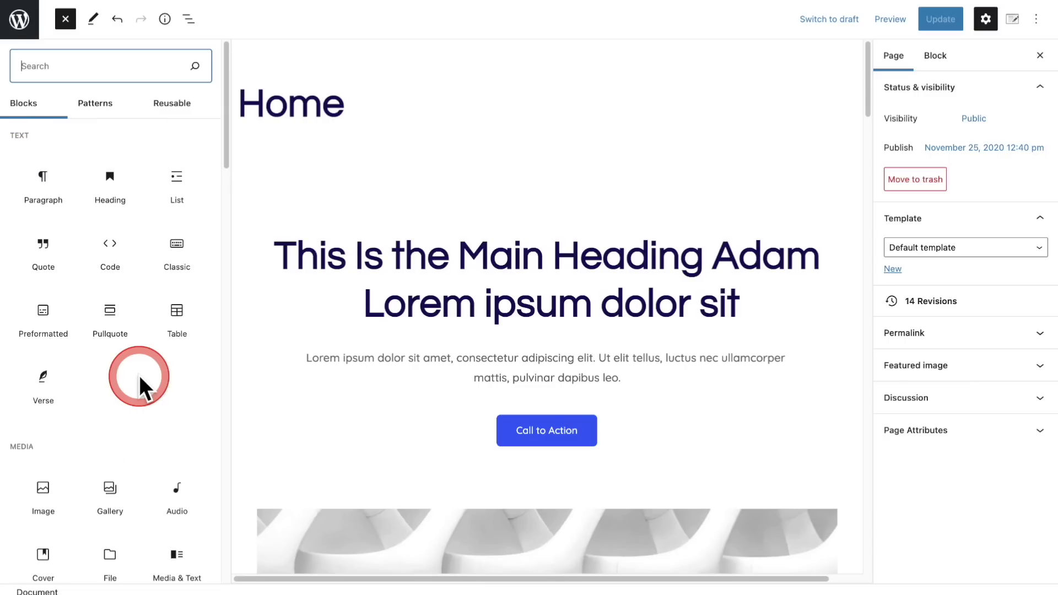
pyautogui.scroll(-3, 138, 376)
pyautogui.scroll(-5, 139, 375)
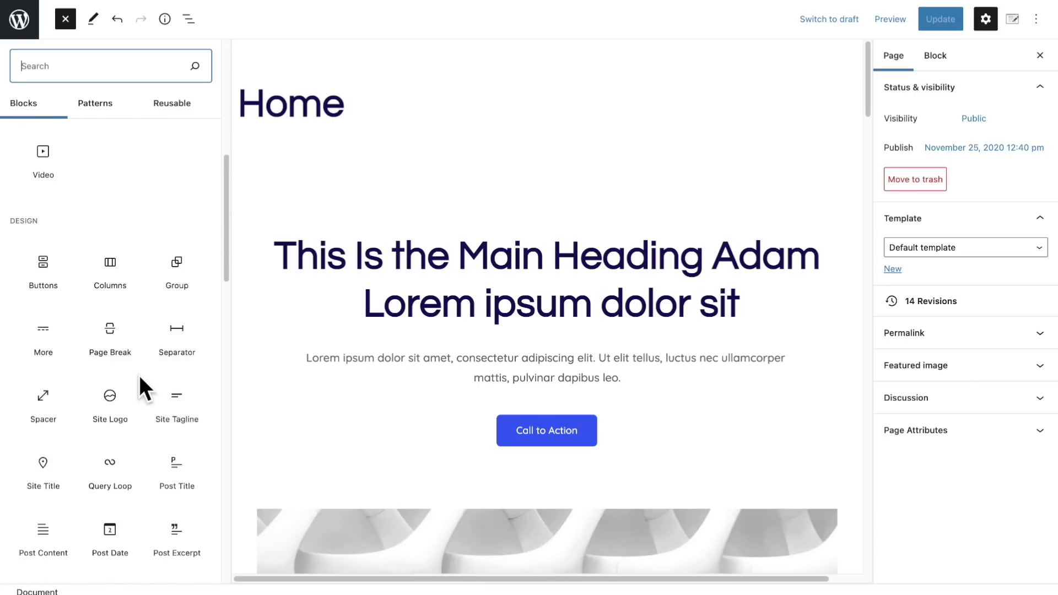
pyautogui.scroll(-1, 139, 375)
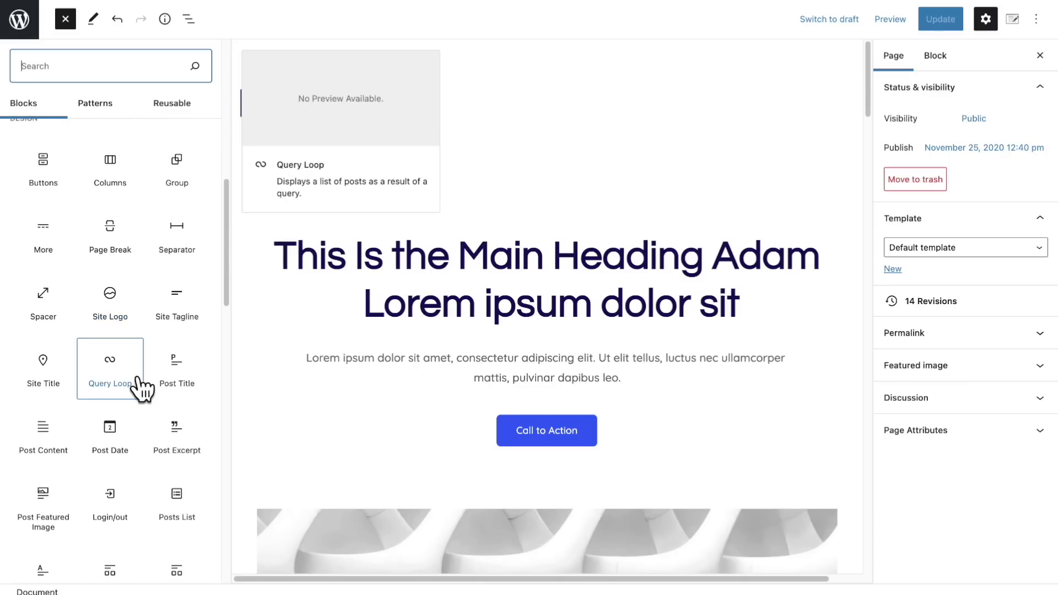
pyautogui.click(113, 325)
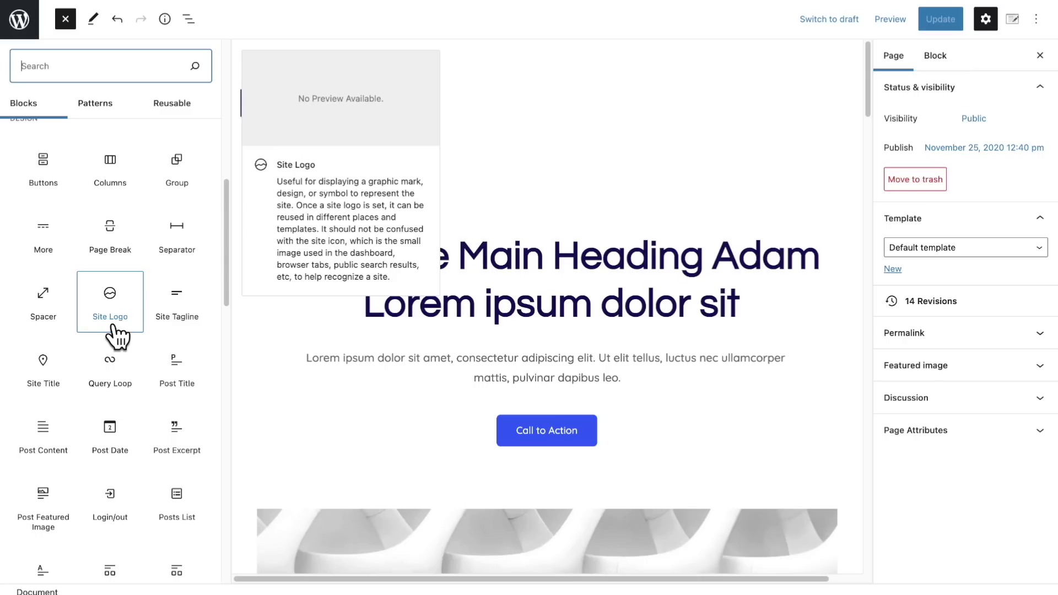
pyautogui.click(175, 324)
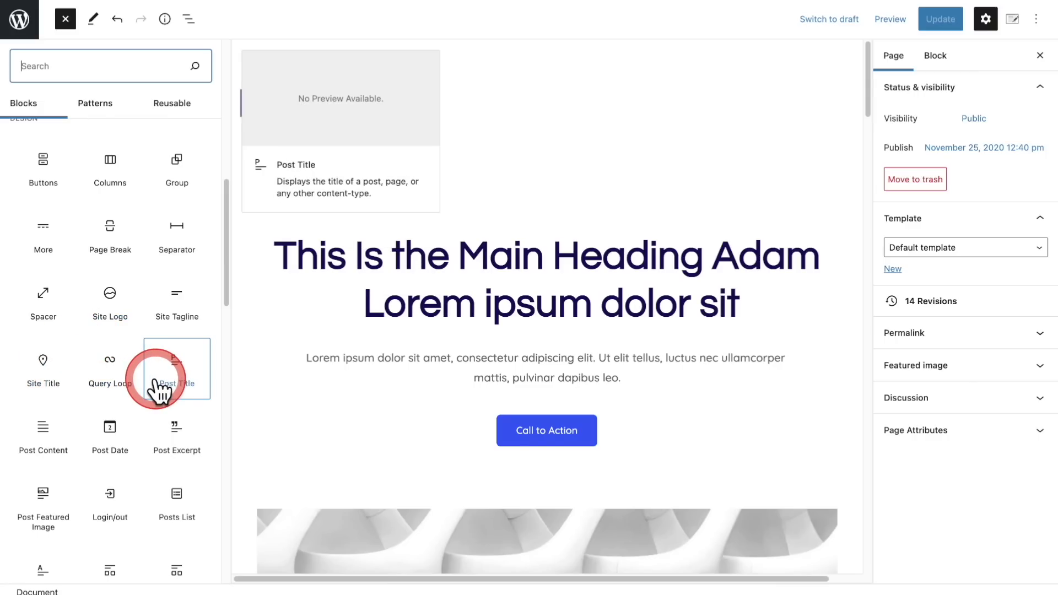
pyautogui.click(39, 424)
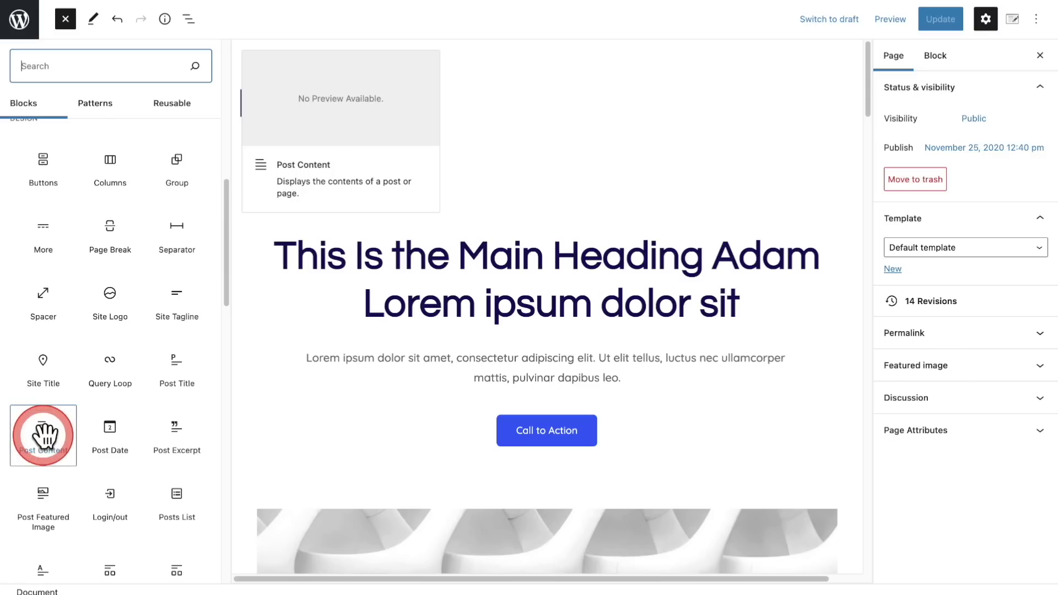
pyautogui.click(174, 439)
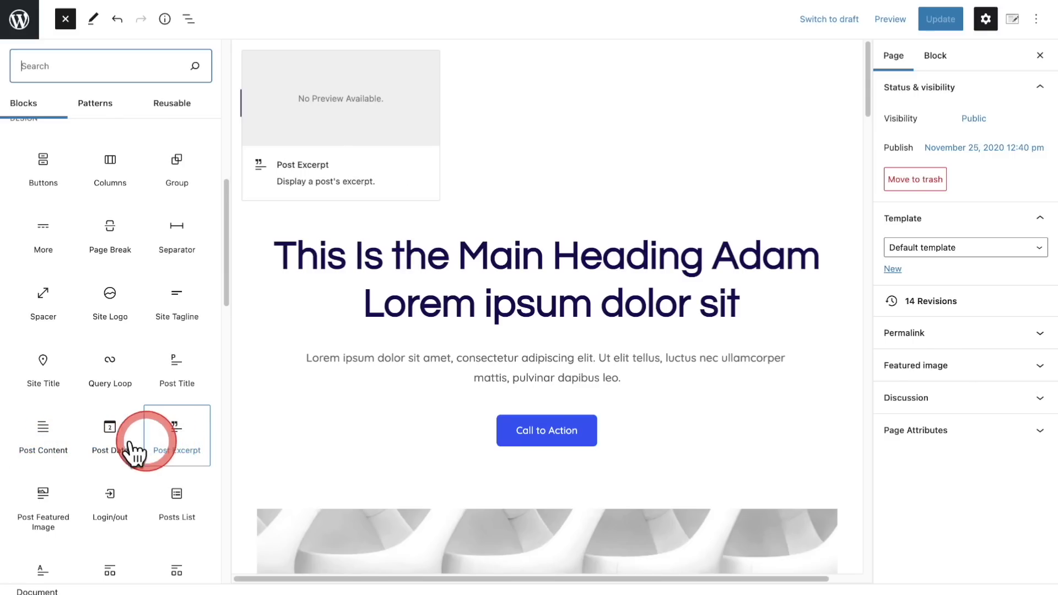
pyautogui.click(43, 518)
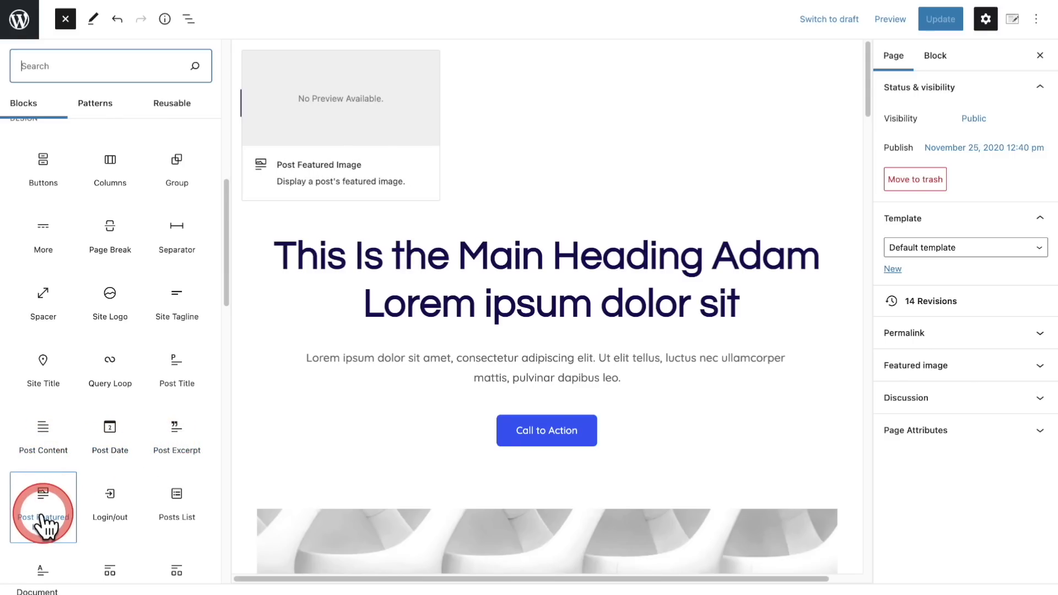
pyautogui.click(65, 499)
# Look over the remaining Design blocks through Post Tags, return to the Text blocks and close the block library
pyautogui.scroll(-3, 105, 496)
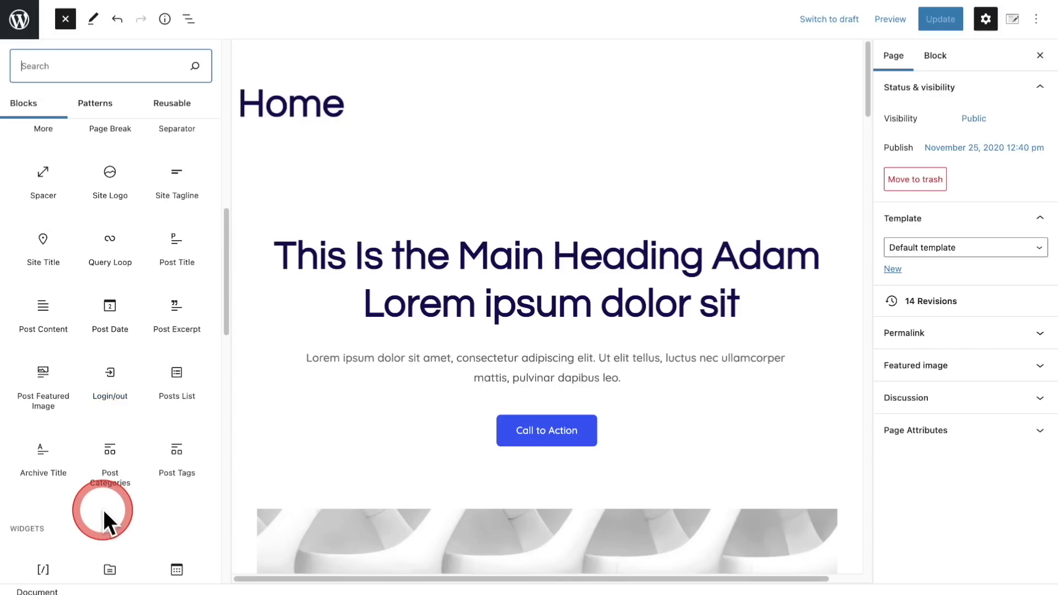
pyautogui.scroll(1, 104, 509)
pyautogui.scroll(3, 104, 509)
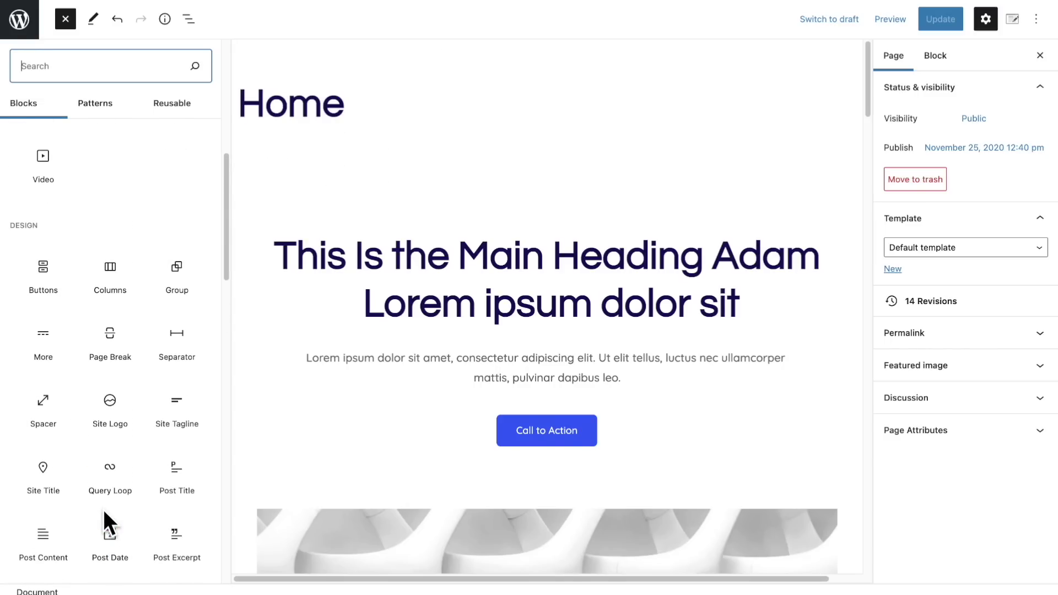
pyautogui.scroll(4, 103, 509)
pyautogui.scroll(4, 103, 509)
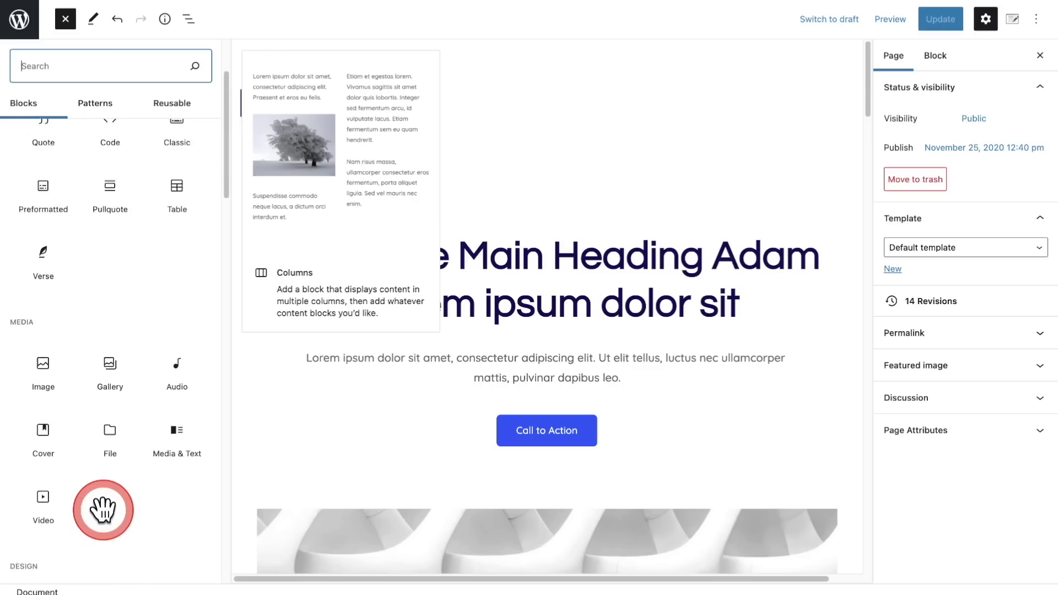
pyautogui.scroll(1, 104, 509)
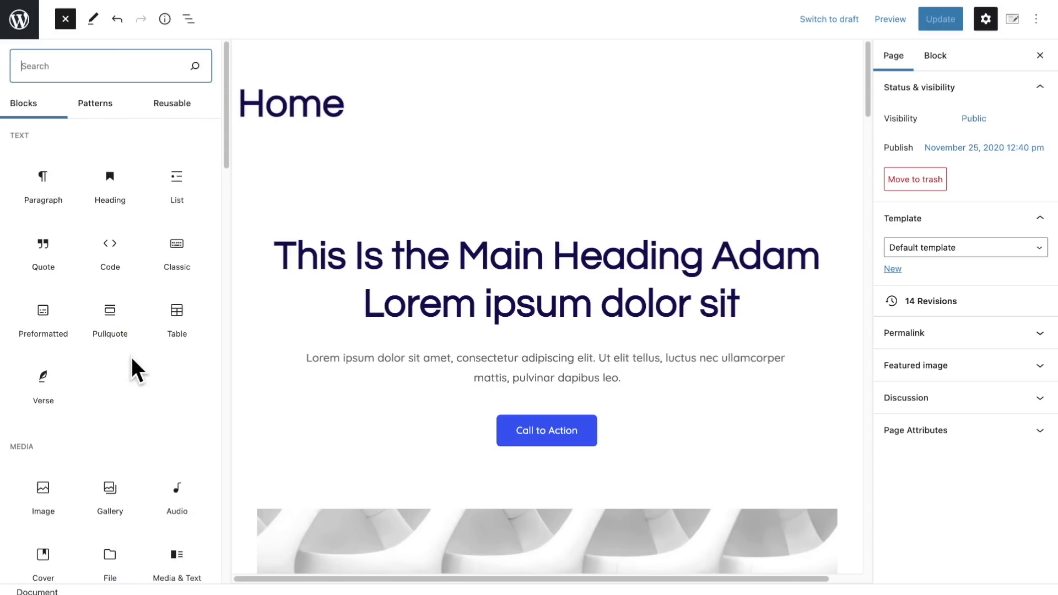
pyautogui.click(65, 20)
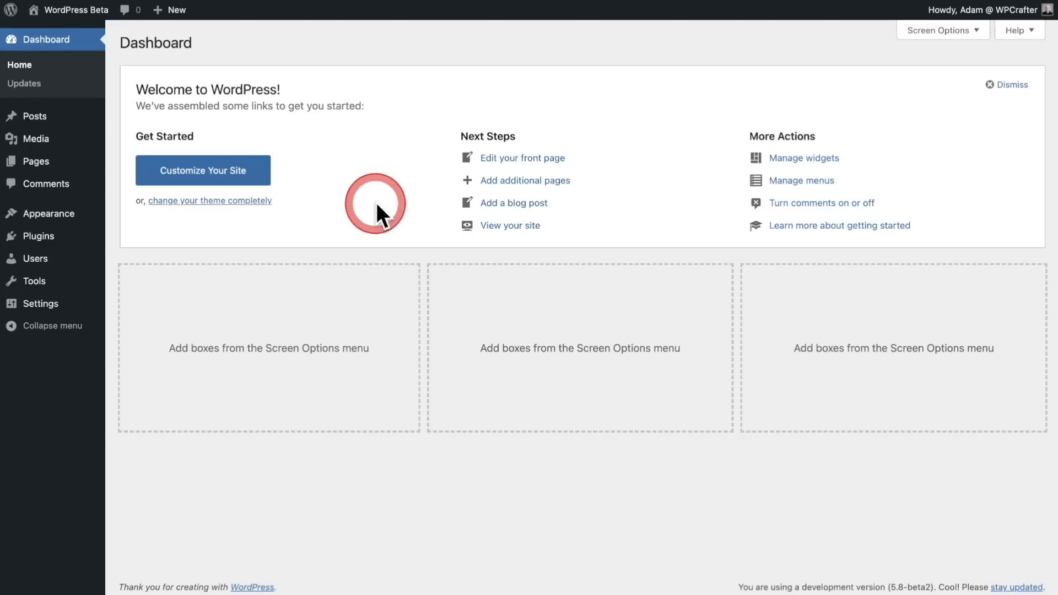
# Go to the Kadence theme's elements and create a new element of type Default titled Page Header
pyautogui.click(71, 218)
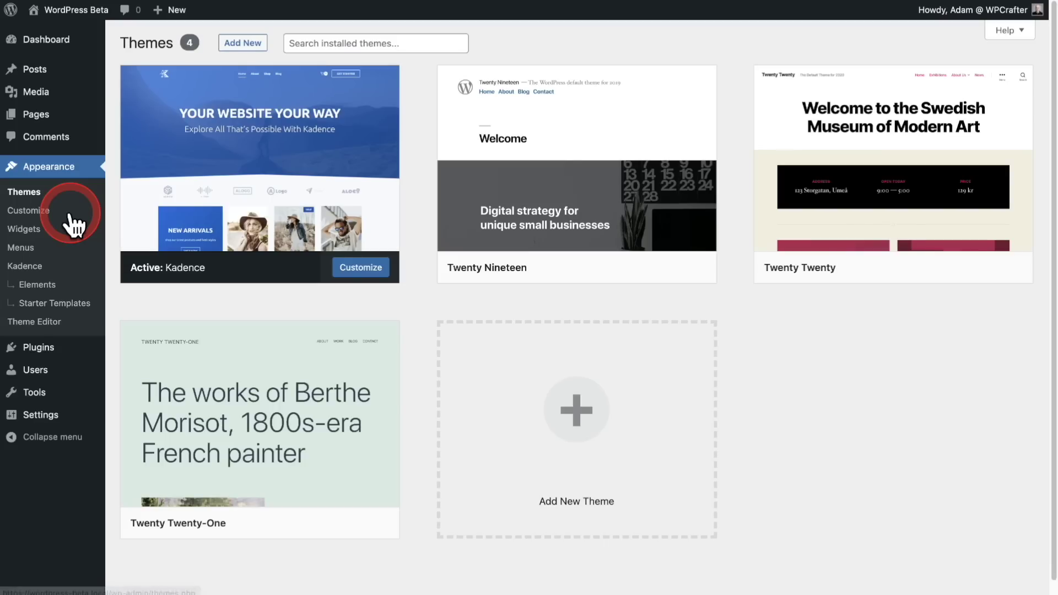
pyautogui.moveTo(124, 219)
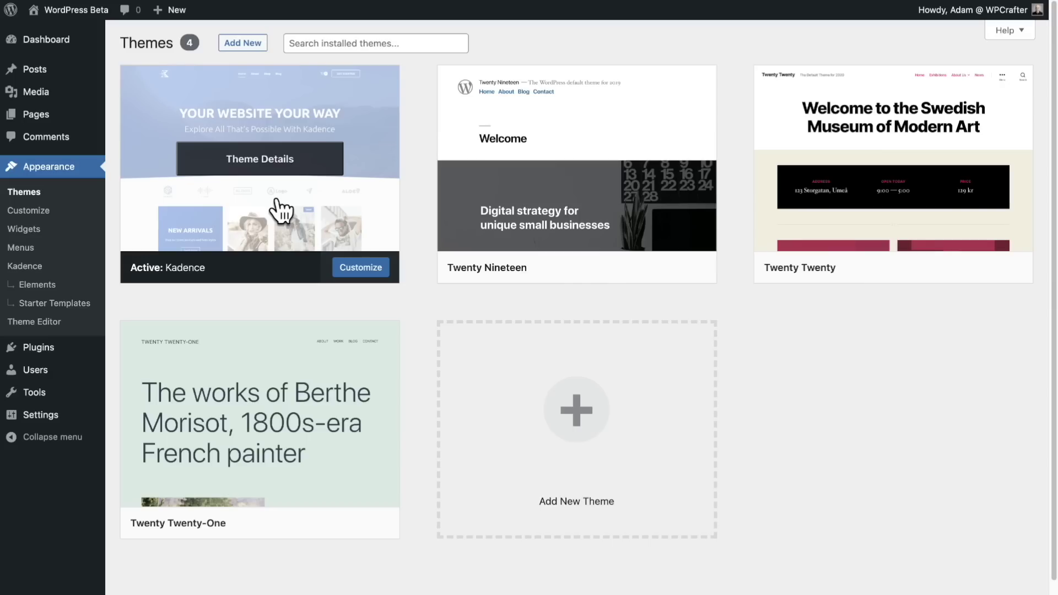
pyautogui.click(54, 286)
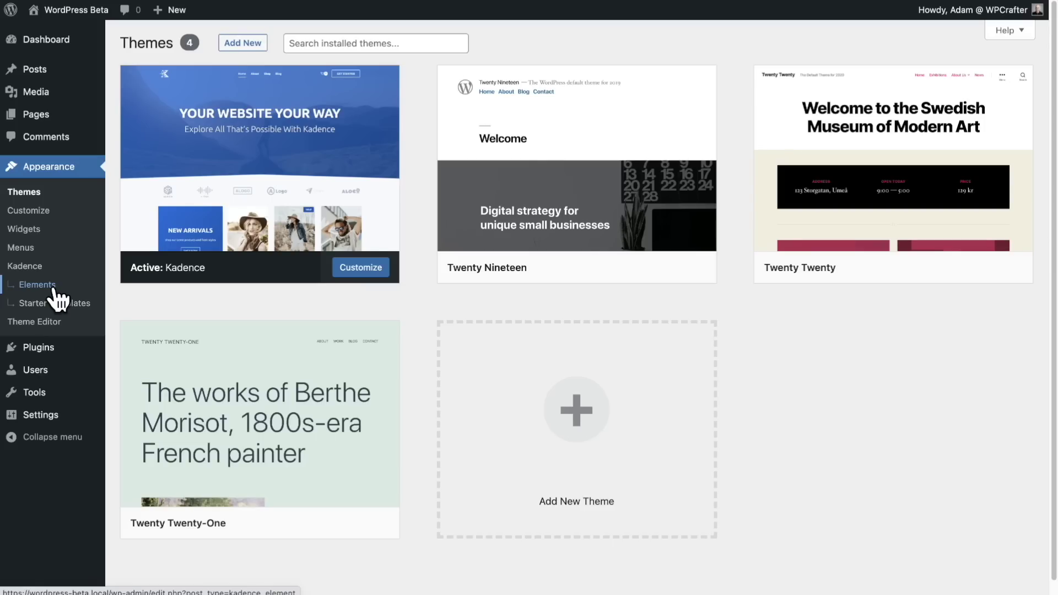
pyautogui.click(54, 288)
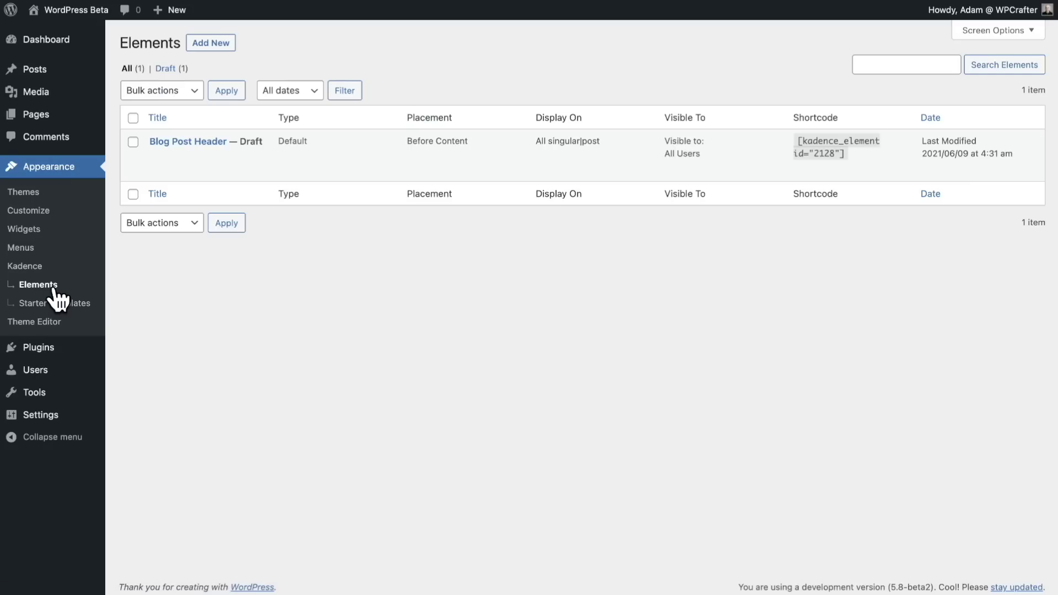
pyautogui.click(211, 43)
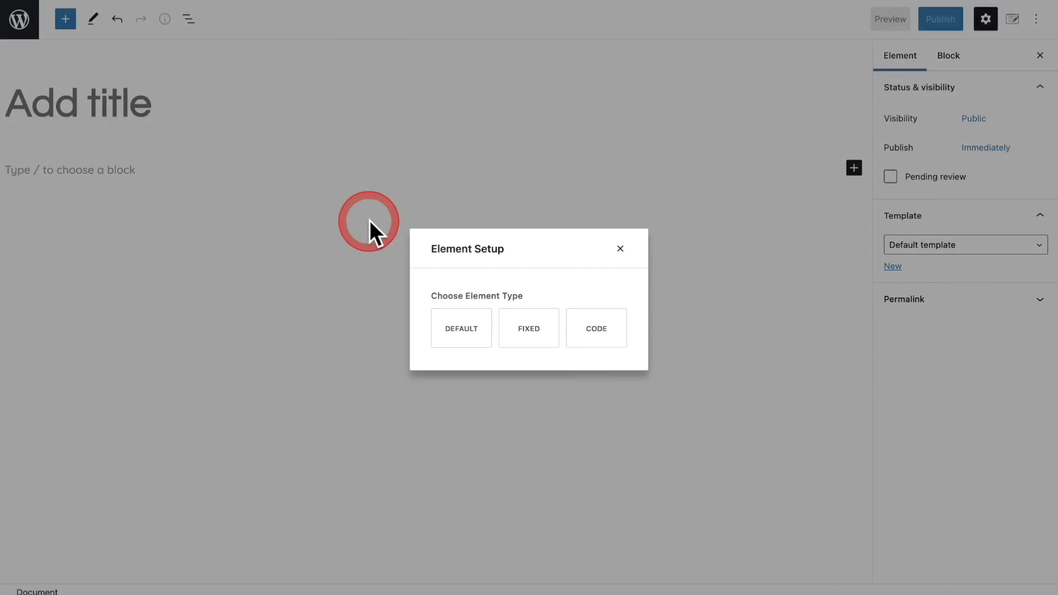
pyautogui.click(449, 331)
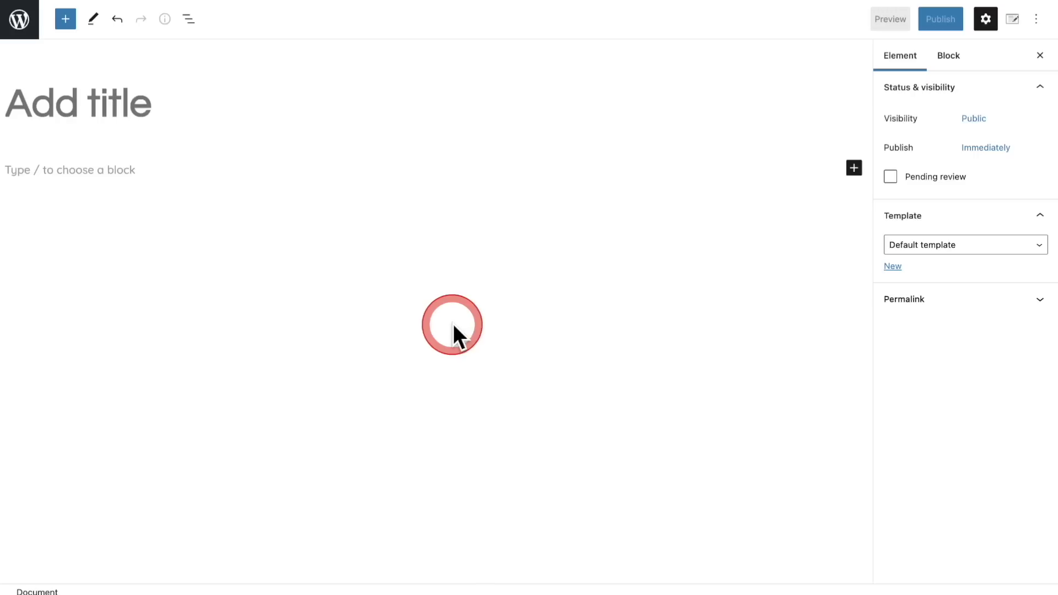
pyautogui.click(155, 110)
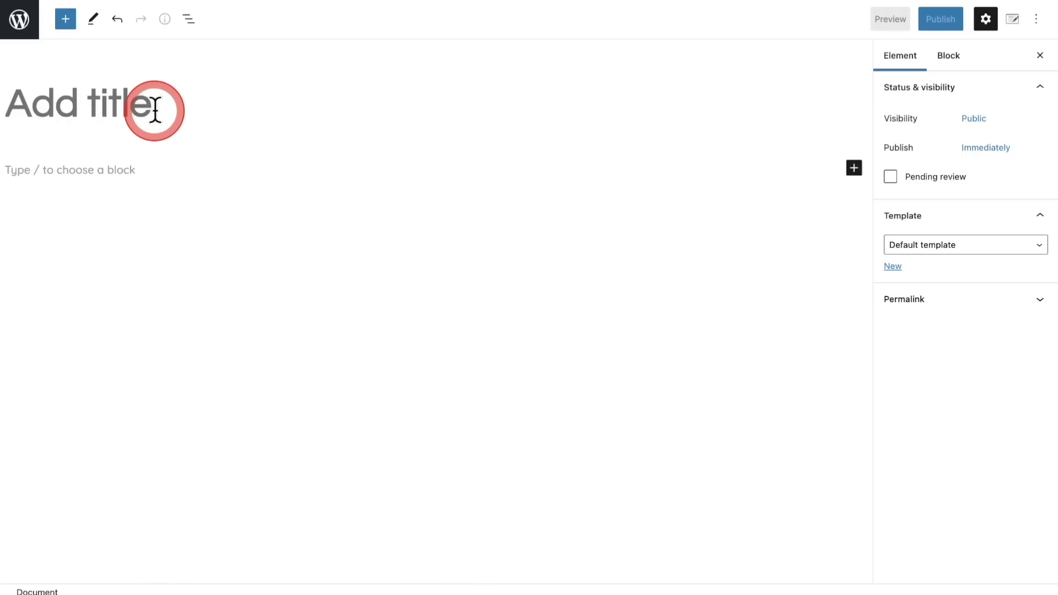
pyautogui.write('Page Header')
# Insert a Post Title block from the Design blocks into the body of the Page Header element
pyautogui.click(157, 177)
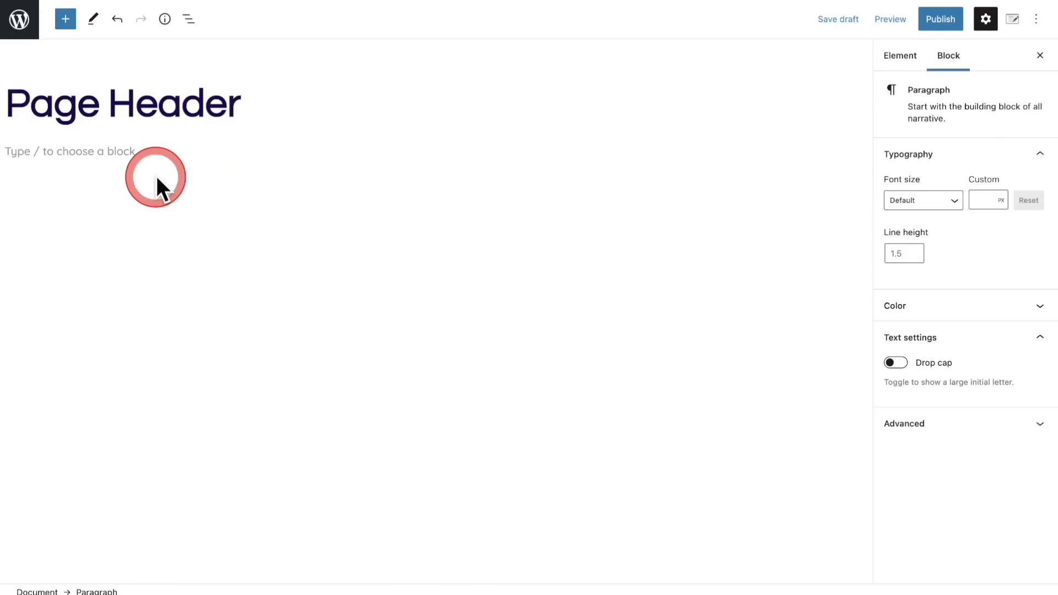
pyautogui.click(69, 23)
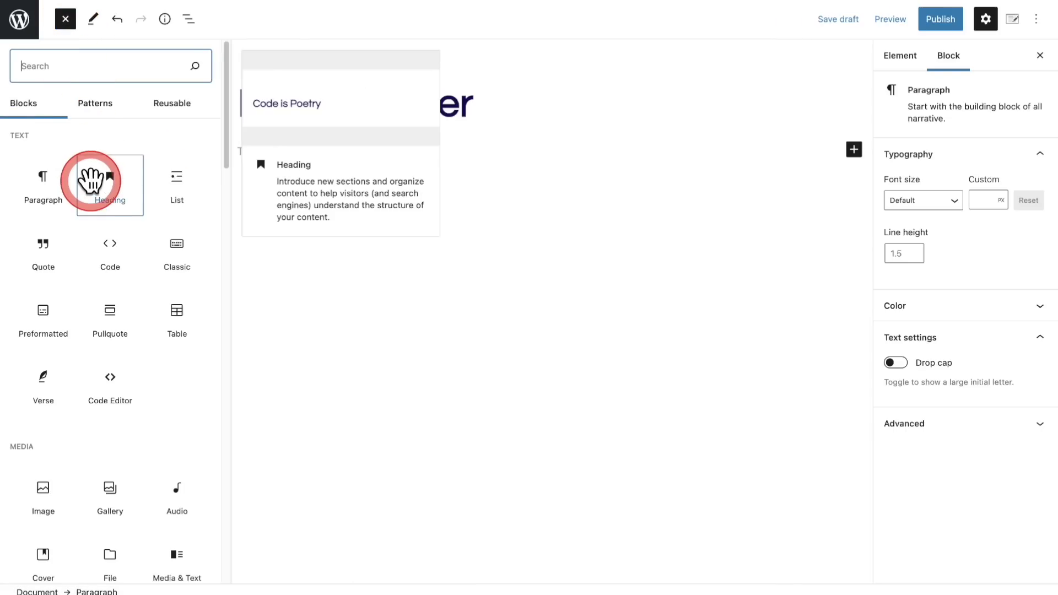
pyautogui.scroll(-8, 82, 278)
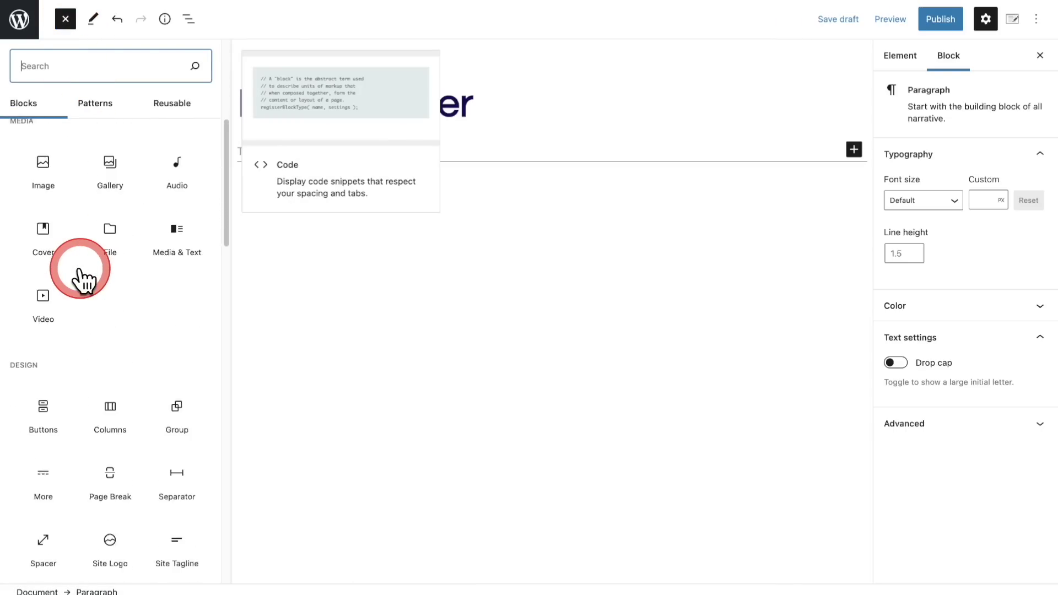
pyautogui.scroll(-5, 83, 281)
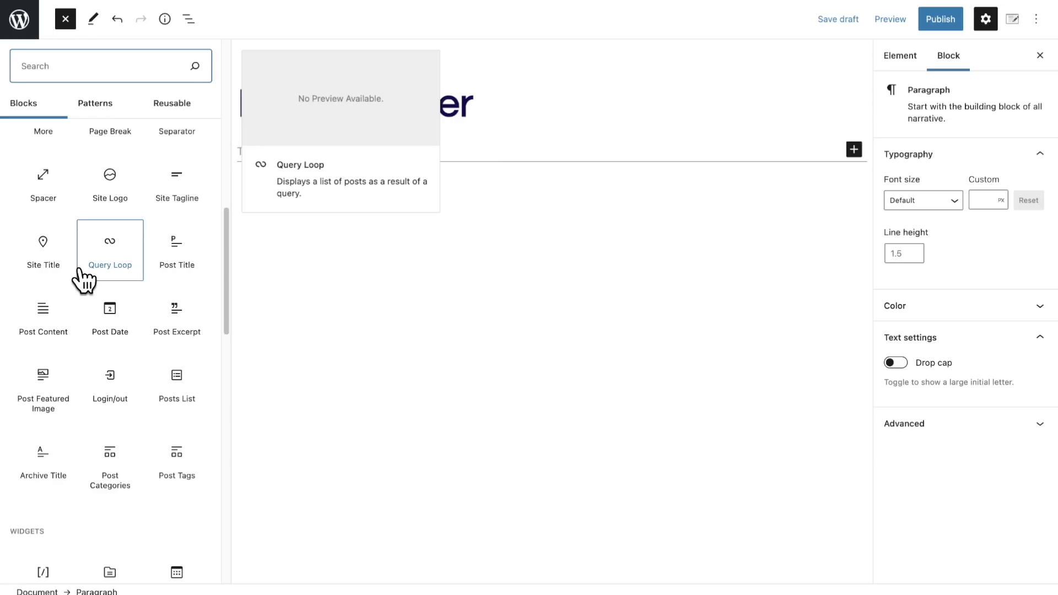
pyautogui.click(170, 245)
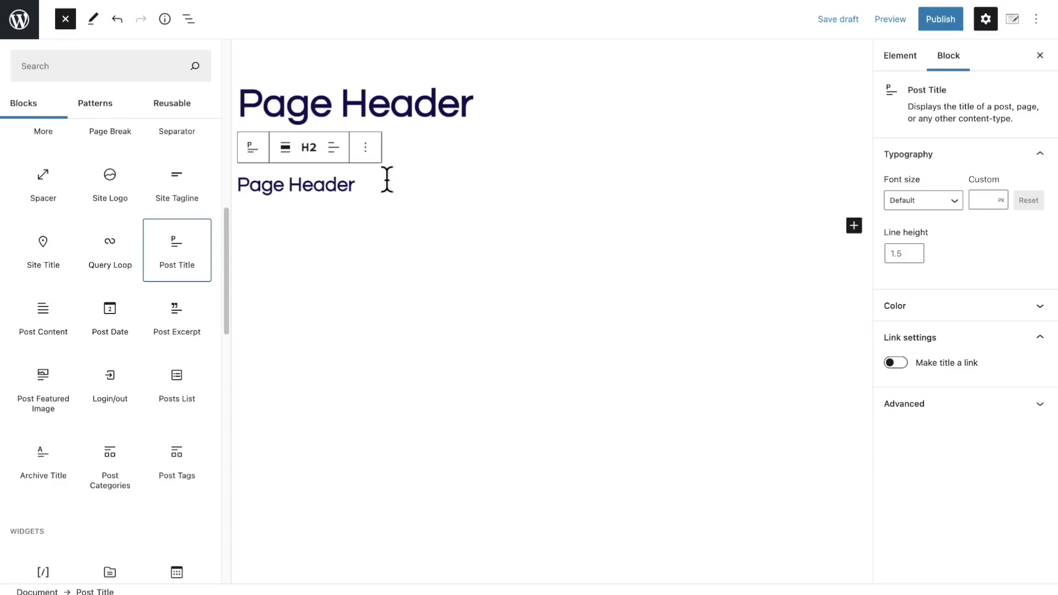
# Add a Post Excerpt block and a Post Date block below the post title in the element
pyautogui.click(353, 218)
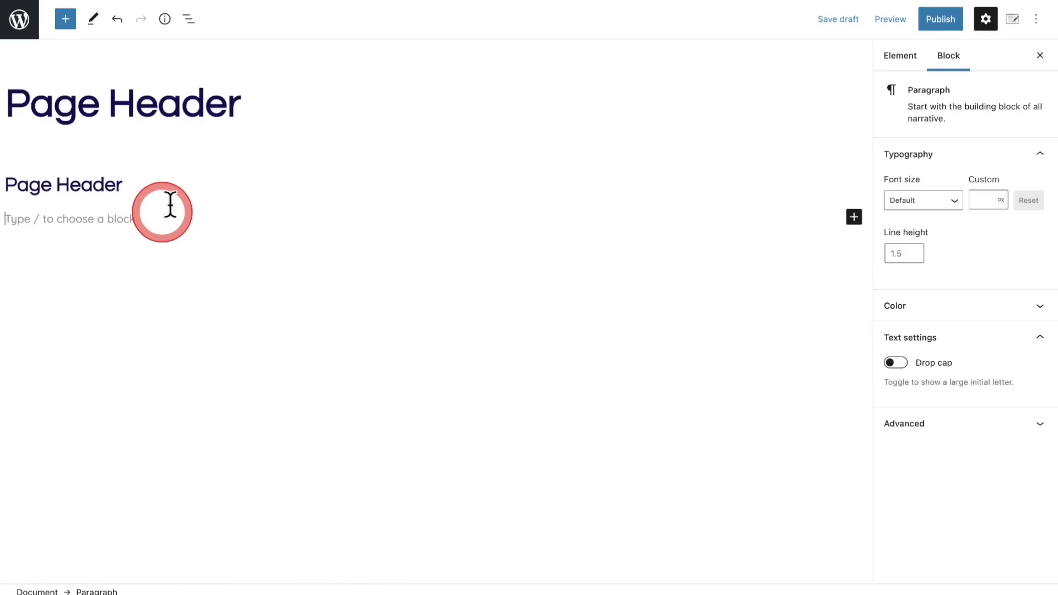
pyautogui.click(65, 18)
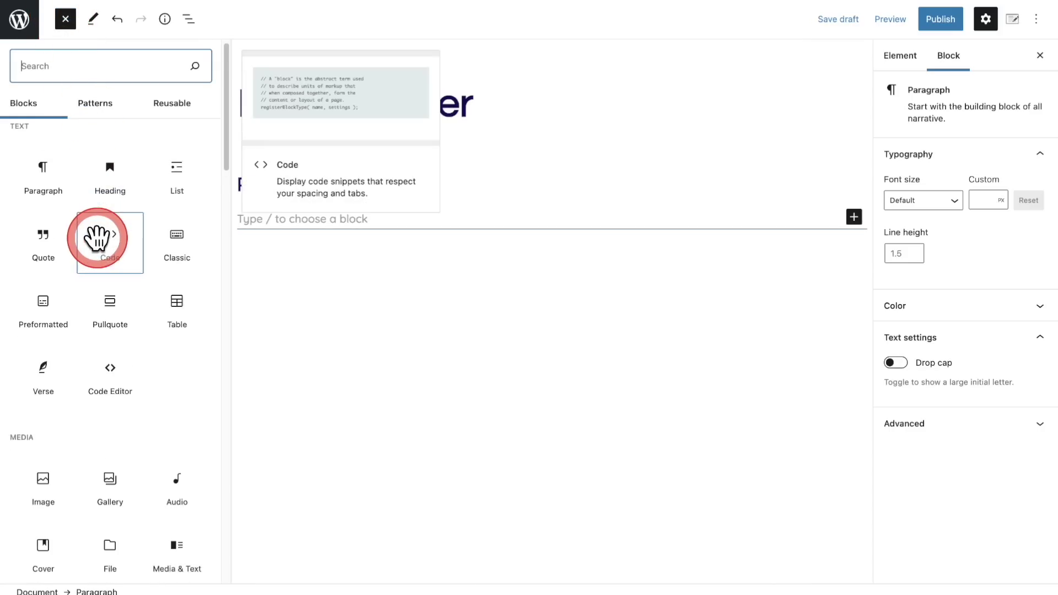
pyautogui.scroll(-15, 96, 238)
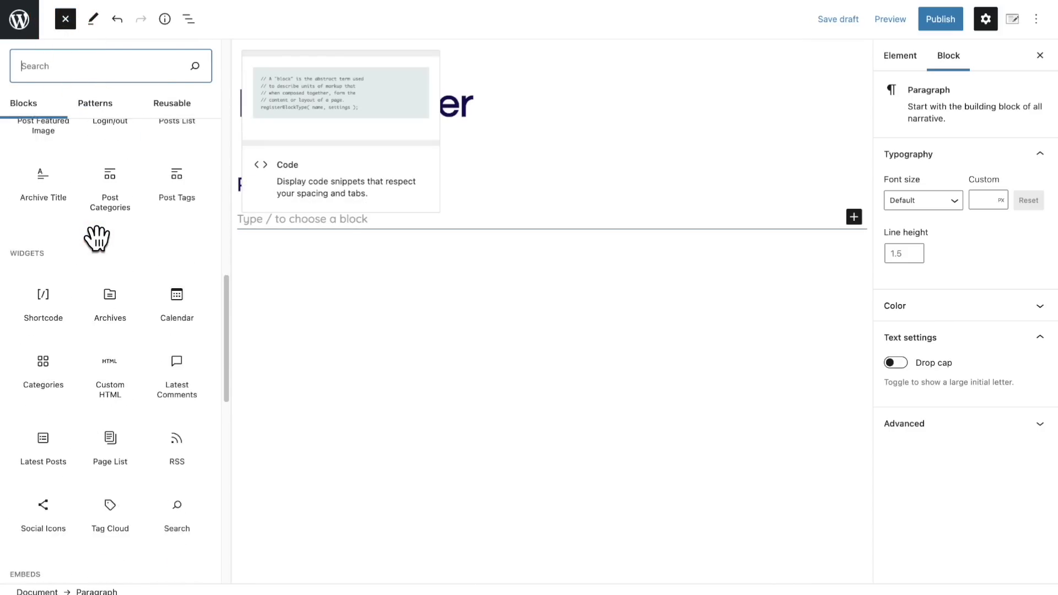
pyautogui.scroll(-10, 97, 238)
pyautogui.scroll(10, 97, 238)
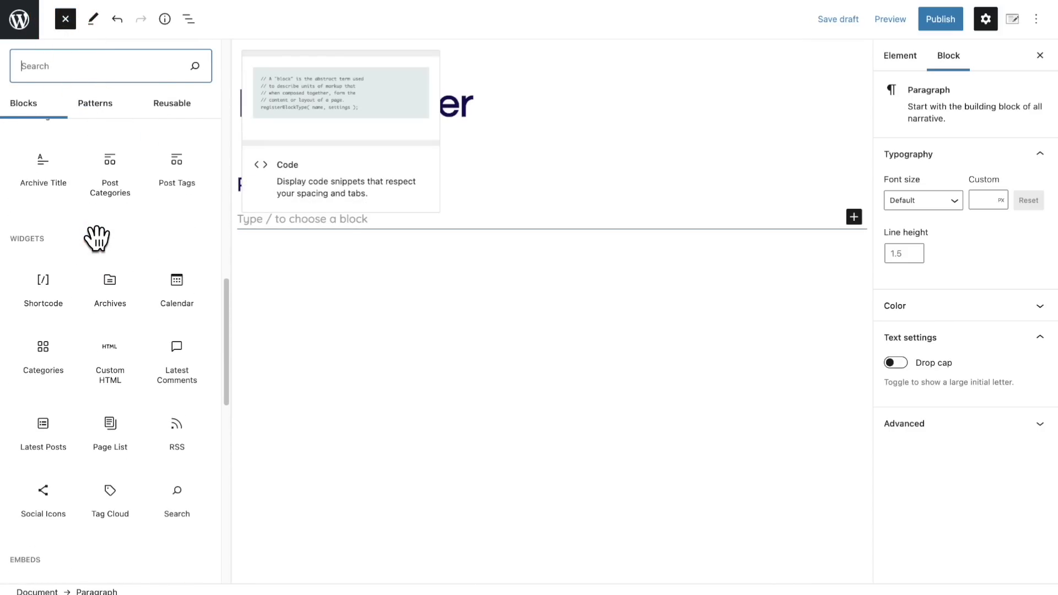
pyautogui.scroll(8, 97, 238)
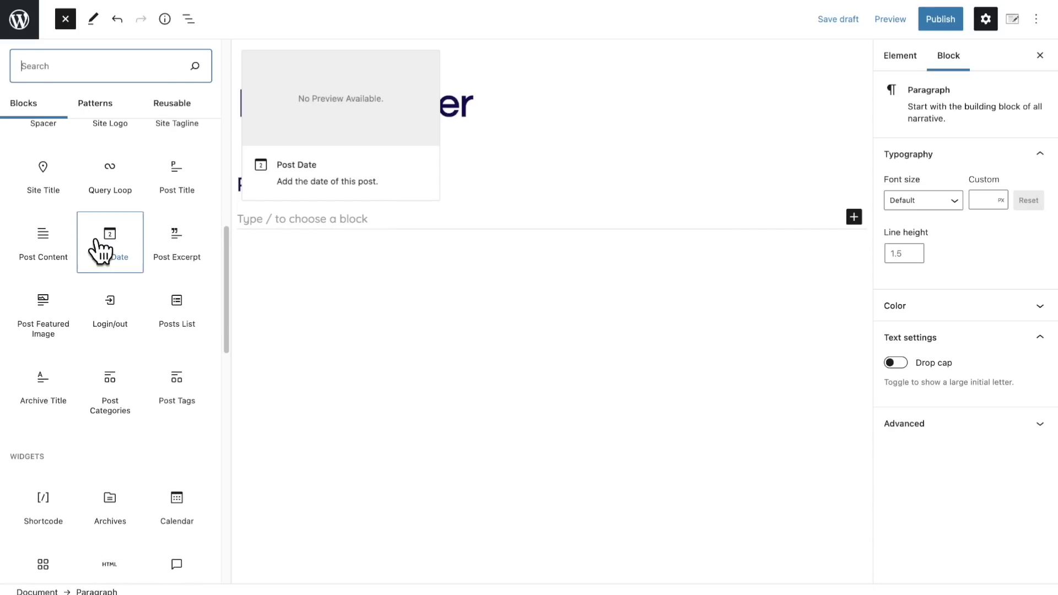
pyautogui.scroll(1, 97, 249)
pyautogui.click(99, 249)
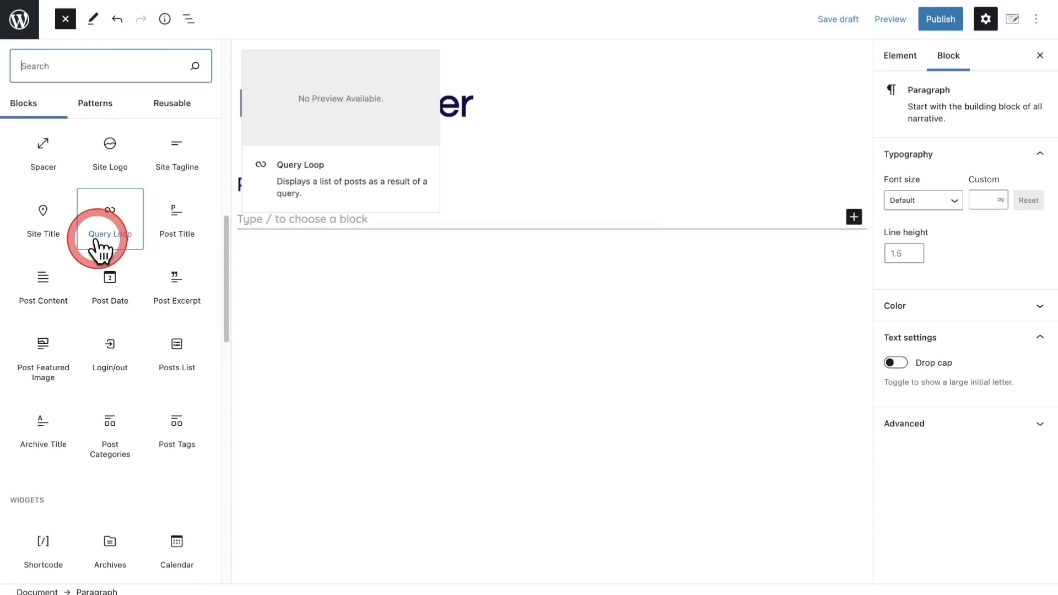
pyautogui.click(168, 282)
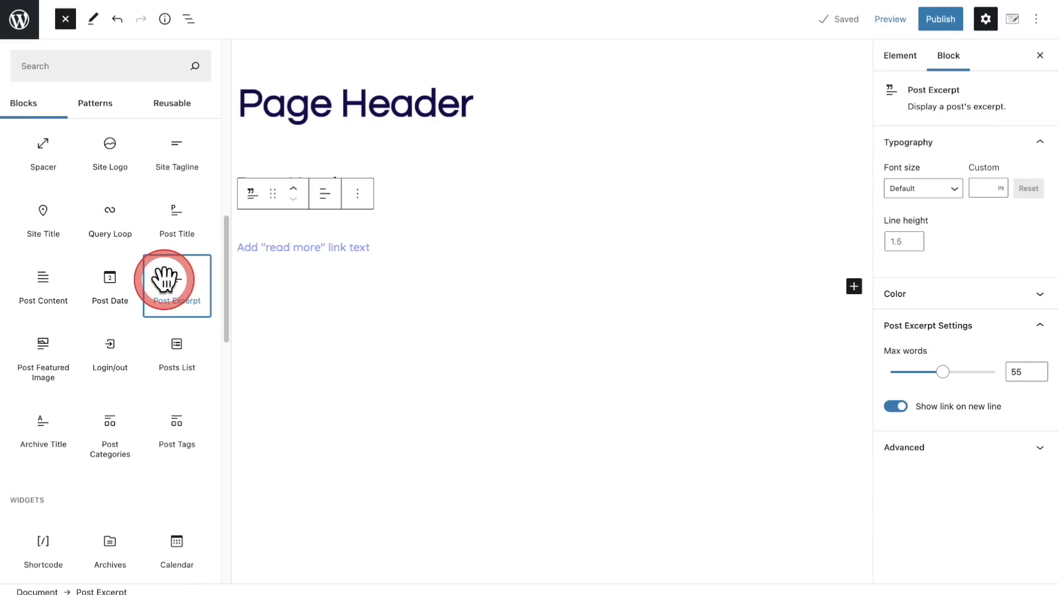
pyautogui.click(110, 282)
pyautogui.click(312, 362)
pyautogui.click(402, 395)
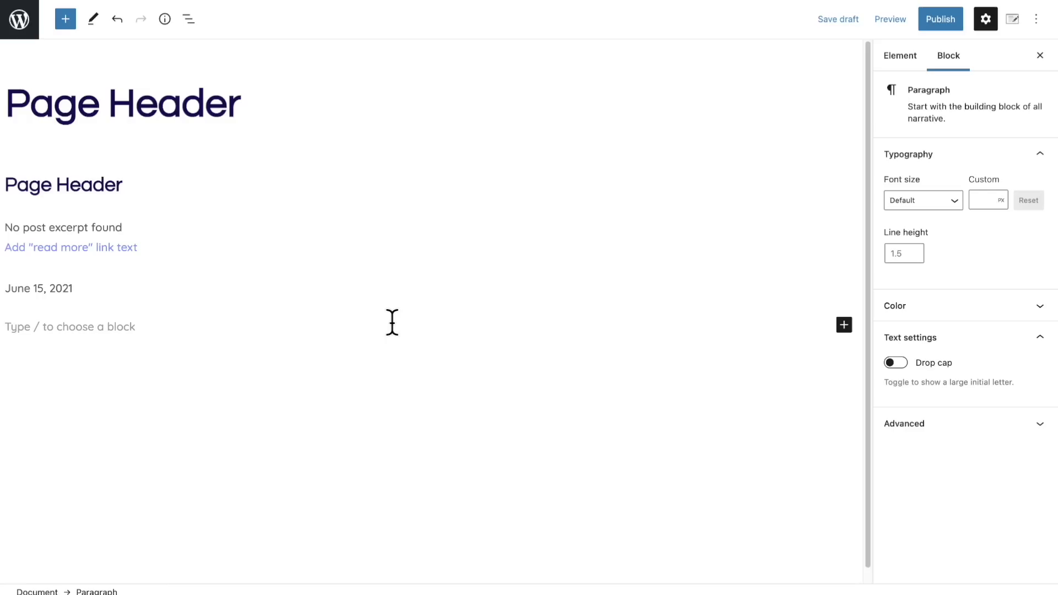
# Set the Page Header element's placement to After Header in its element settings
pyautogui.click(1013, 20)
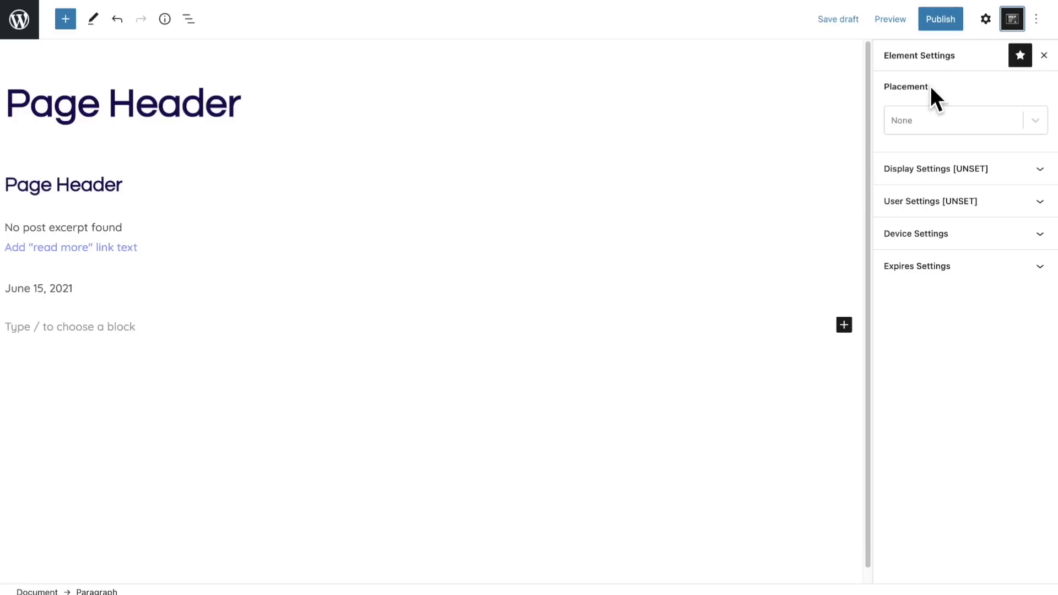
pyautogui.click(989, 119)
pyautogui.scroll(-5, 990, 208)
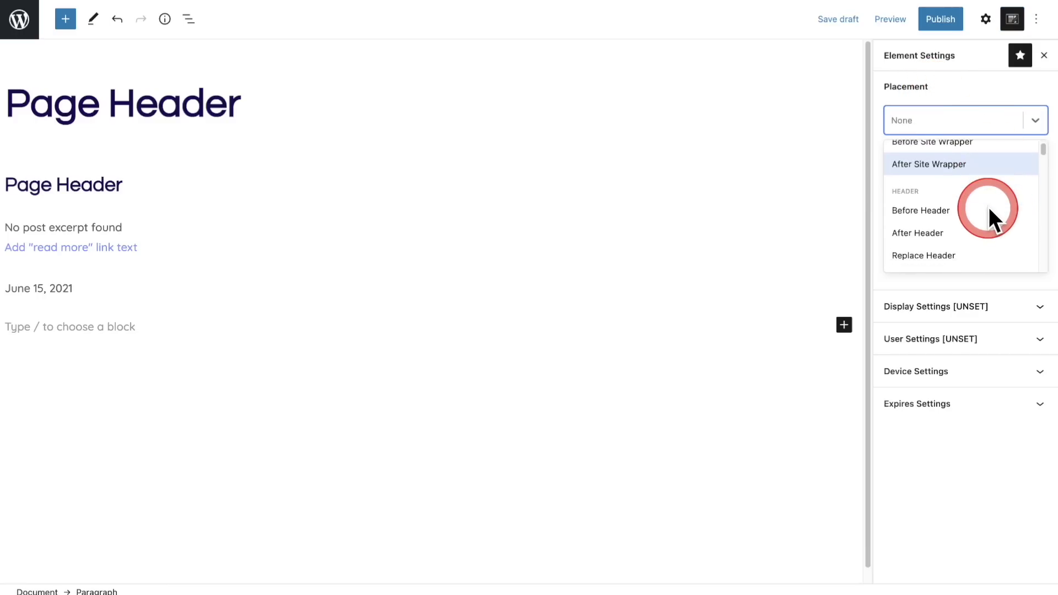
pyautogui.scroll(2, 988, 206)
pyautogui.scroll(-2, 988, 206)
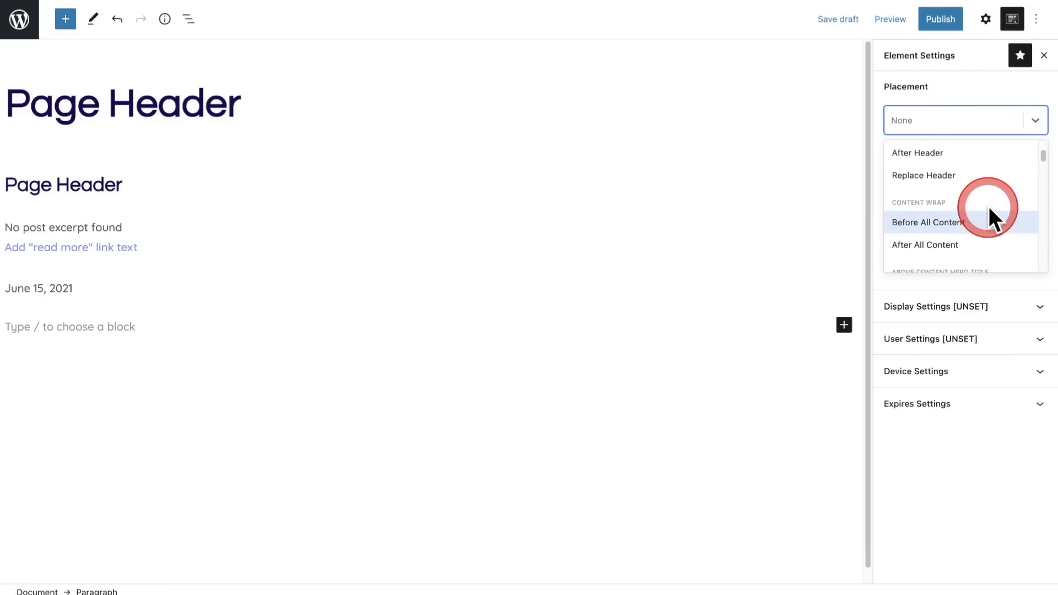
pyautogui.scroll(2, 988, 206)
pyautogui.click(933, 198)
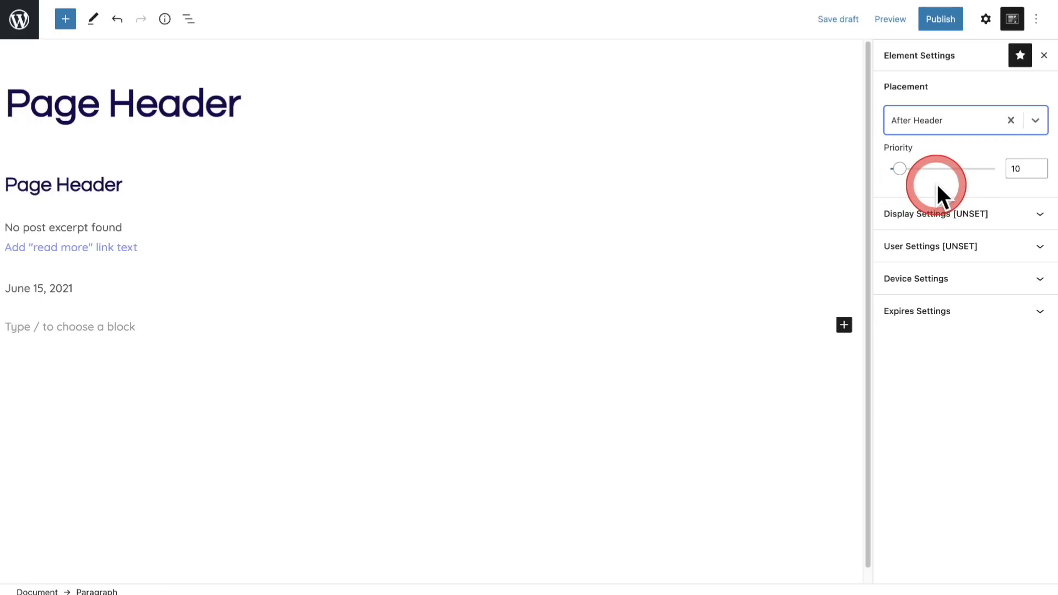
# Set the element's display rule to show on the Entire Site
pyautogui.click(933, 216)
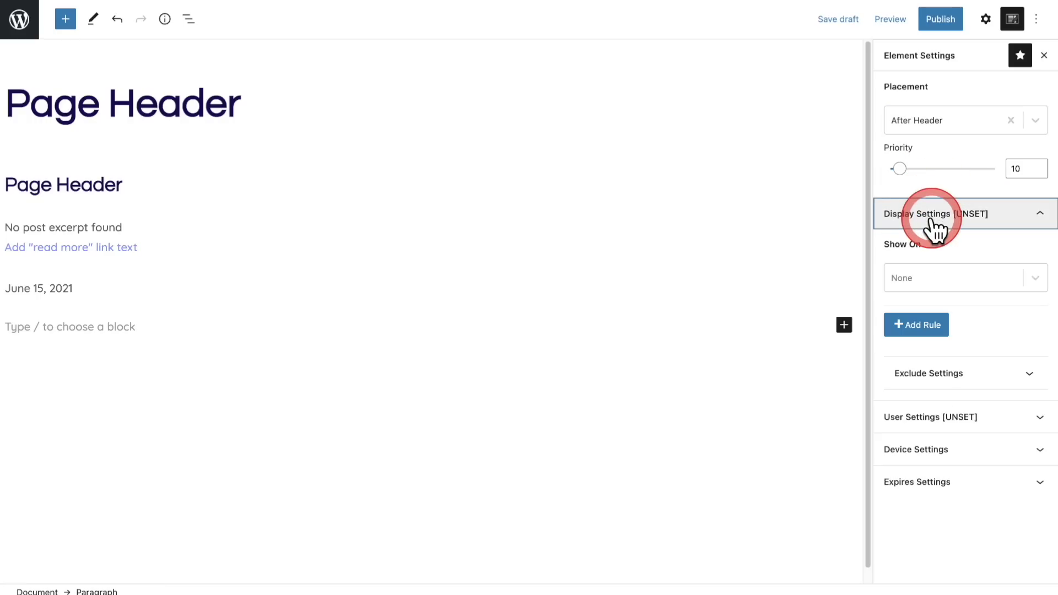
pyautogui.click(947, 275)
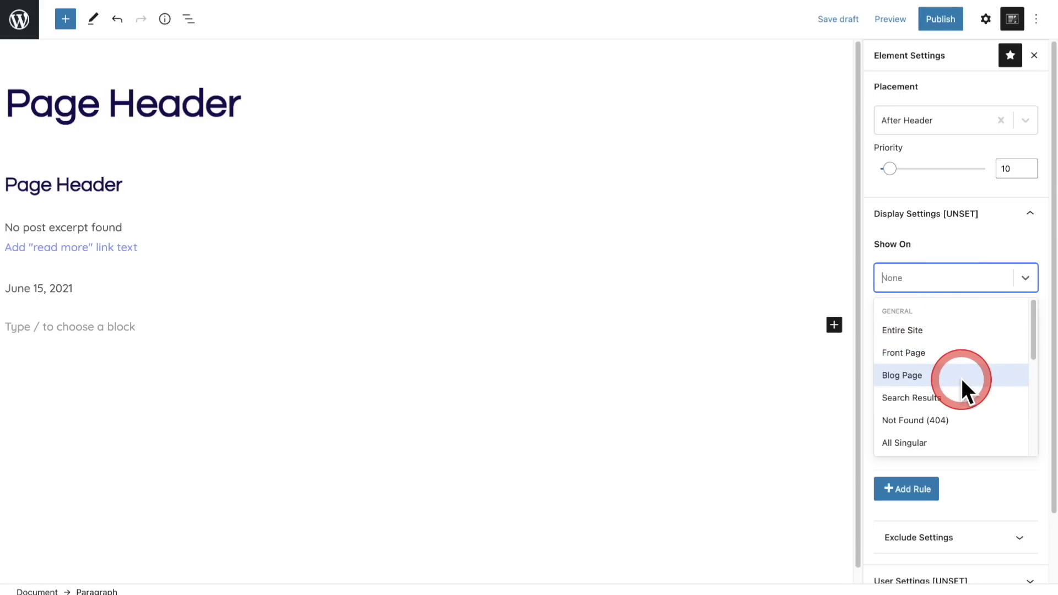
pyautogui.click(960, 329)
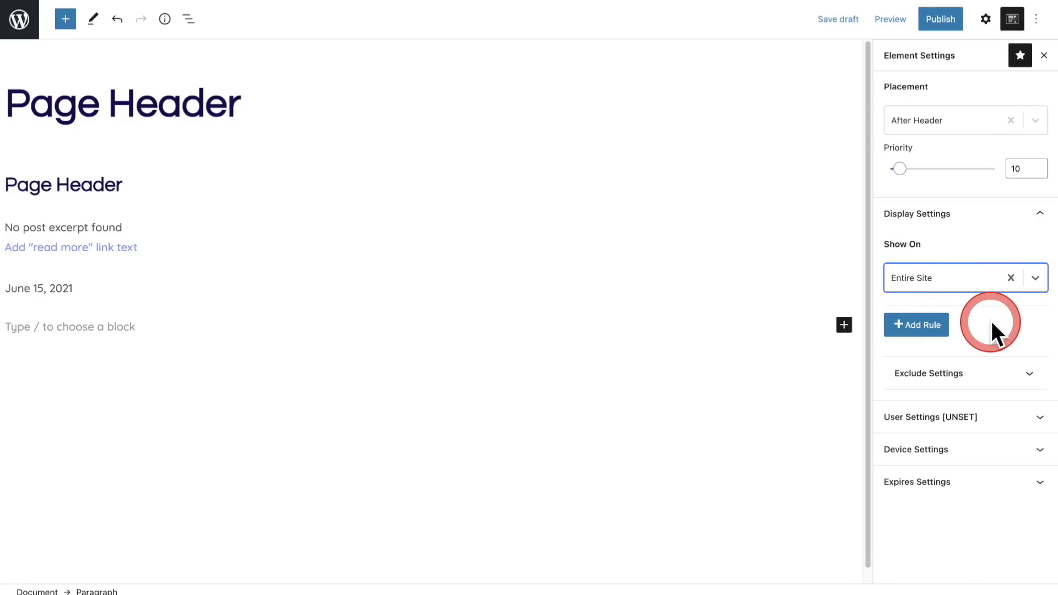
# Make the element visible to All Users and publish it
pyautogui.click(943, 418)
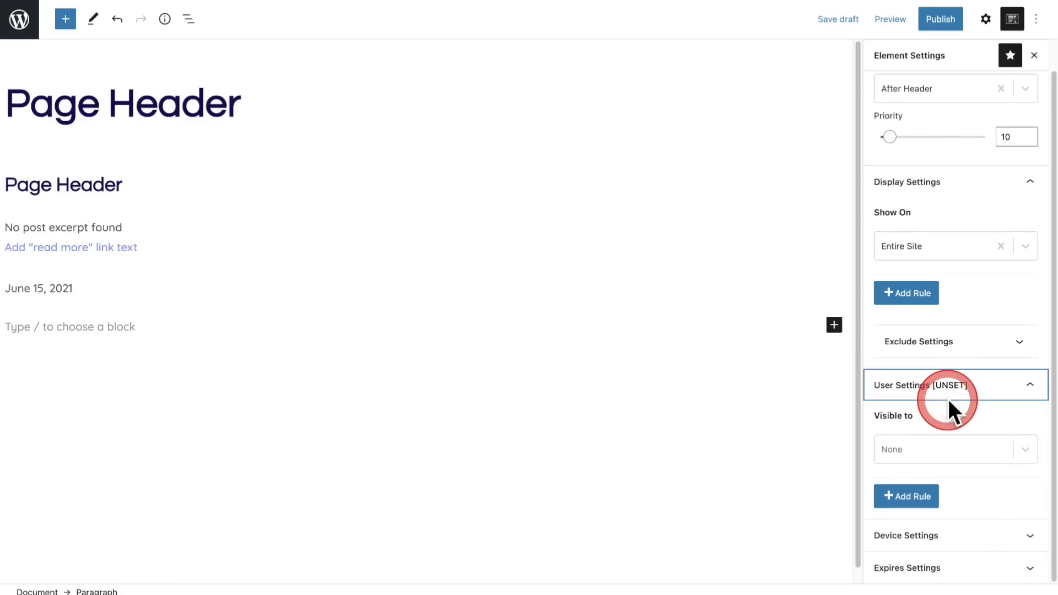
pyautogui.click(958, 449)
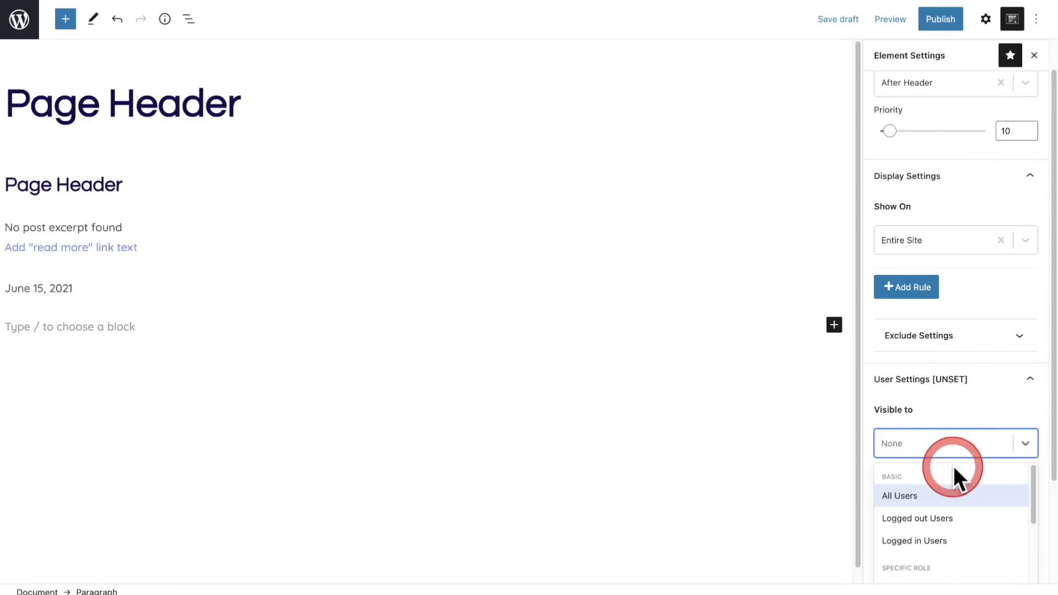
pyautogui.click(950, 491)
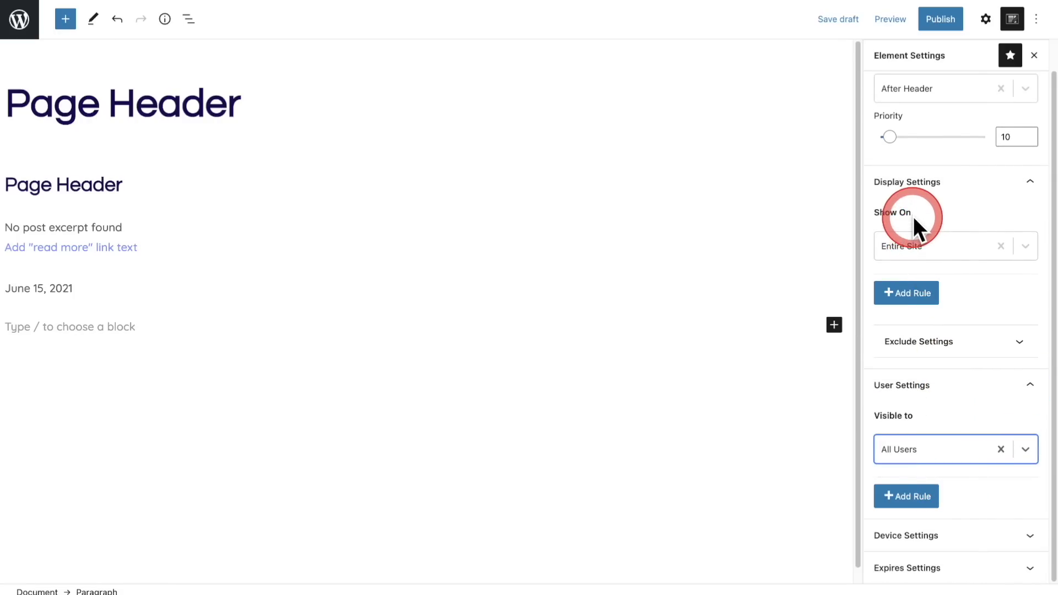
pyautogui.click(938, 21)
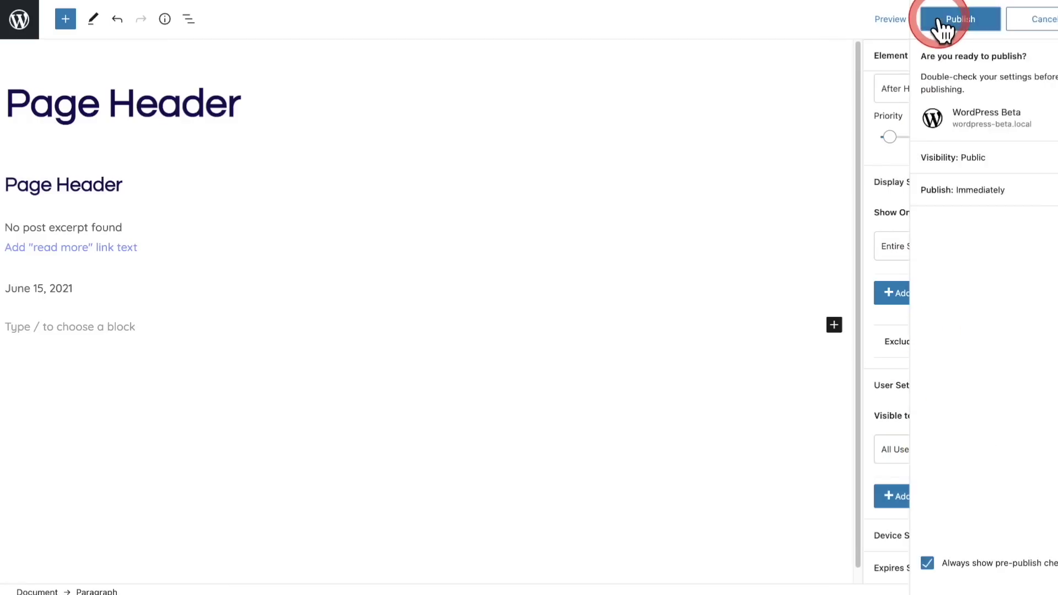
pyautogui.click(933, 25)
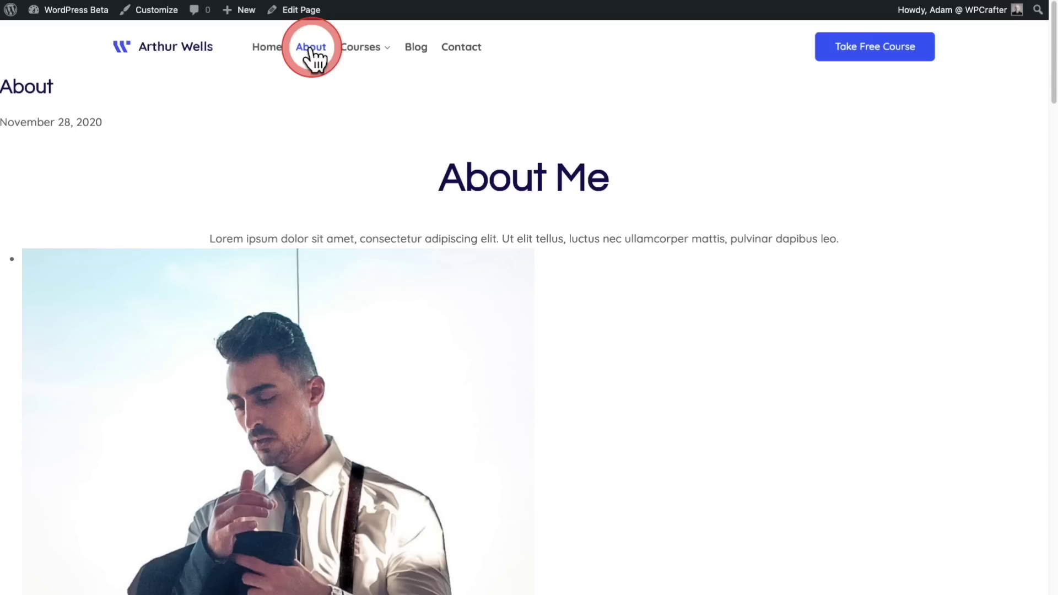
# Examine the dynamic title and date above the content on the site's About page and Contact page
pyautogui.moveTo(422, 174); pyautogui.dragTo(864, 282)
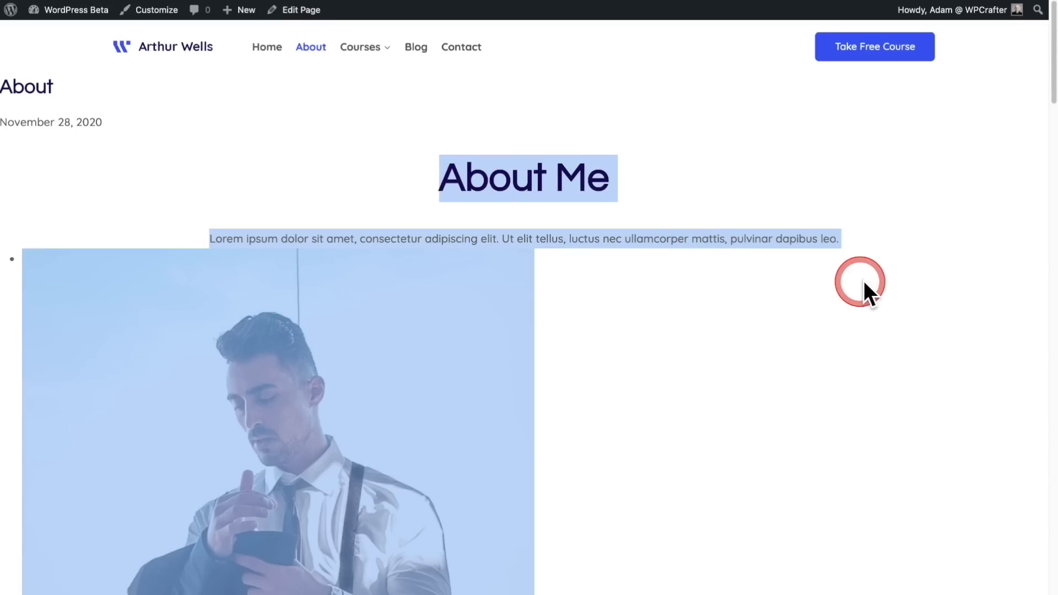
pyautogui.moveTo(121, 122); pyautogui.dragTo(2, 79)
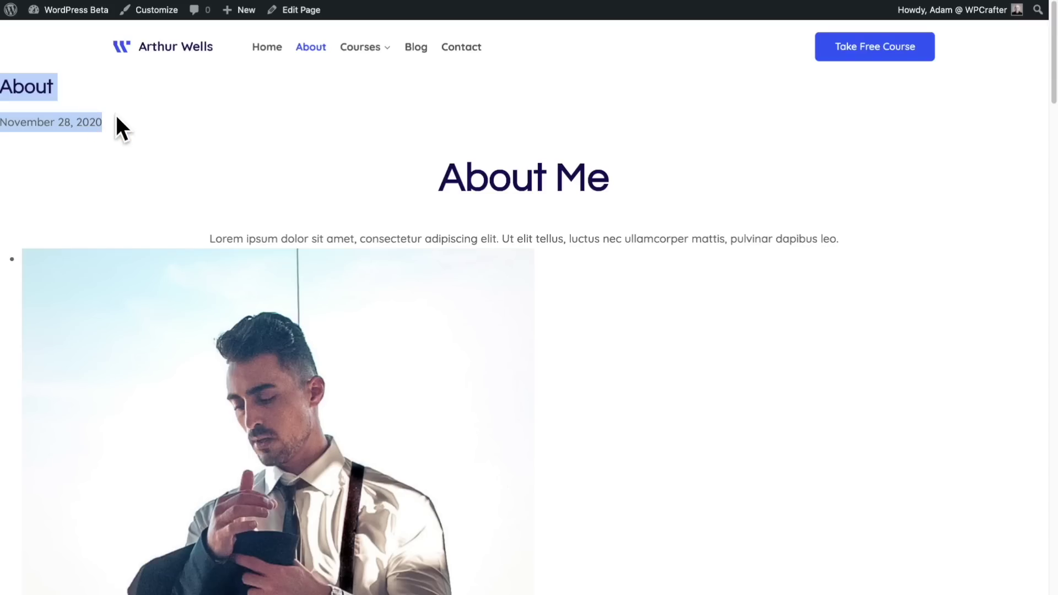
pyautogui.click(172, 98)
pyautogui.click(460, 48)
pyautogui.moveTo(25, 85); pyautogui.dragTo(70, 88)
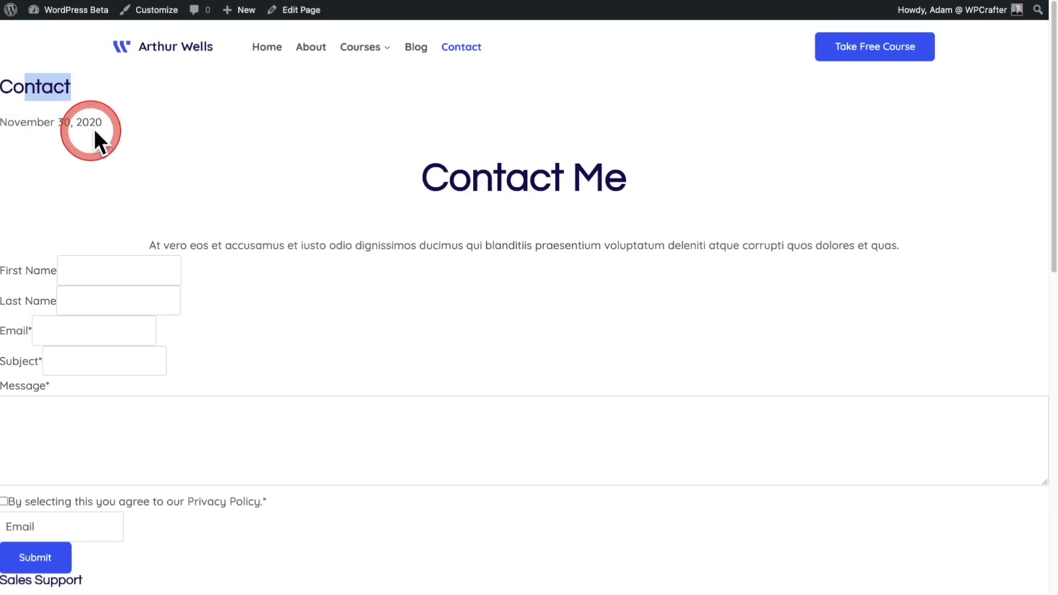
# Examine the dynamic title, excerpt and date above the content on the Blog page and its first post
pyautogui.moveTo(15, 121); pyautogui.dragTo(335, 105)
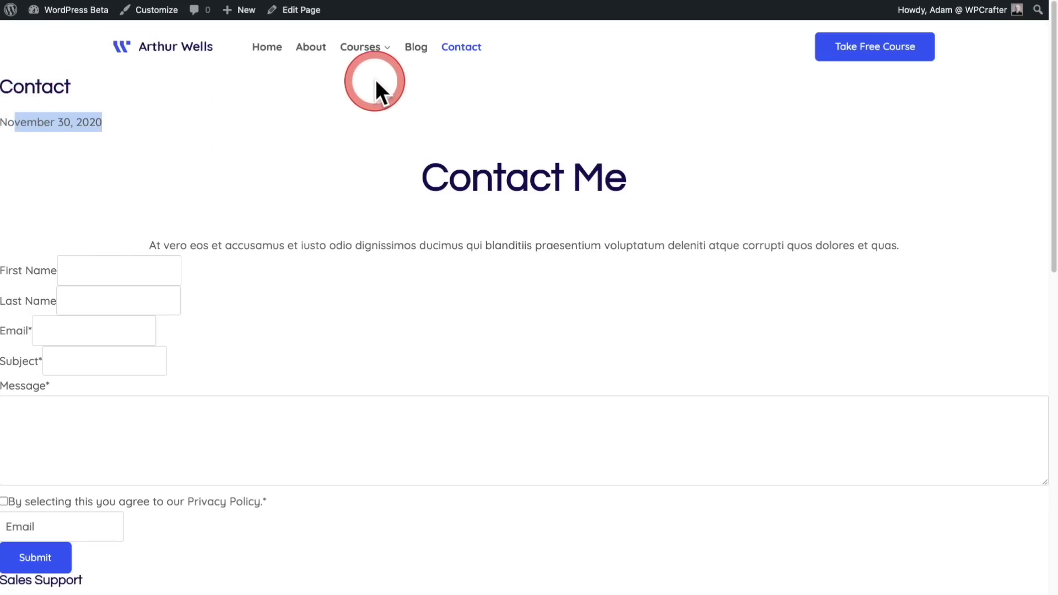
pyautogui.click(421, 54)
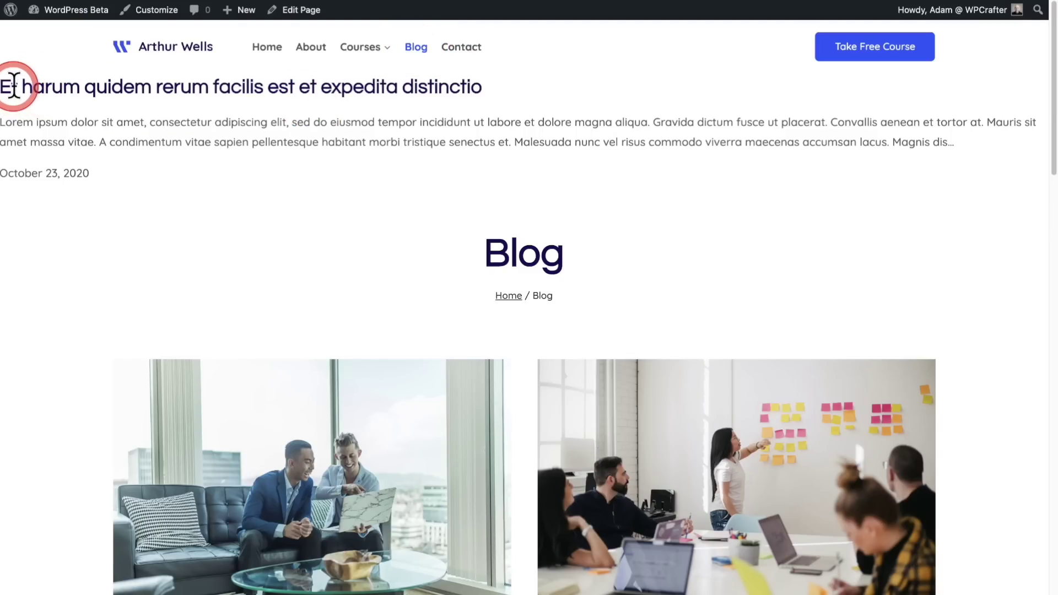
pyautogui.moveTo(14, 87); pyautogui.dragTo(19, 87)
pyautogui.scroll(-1, 341, 420)
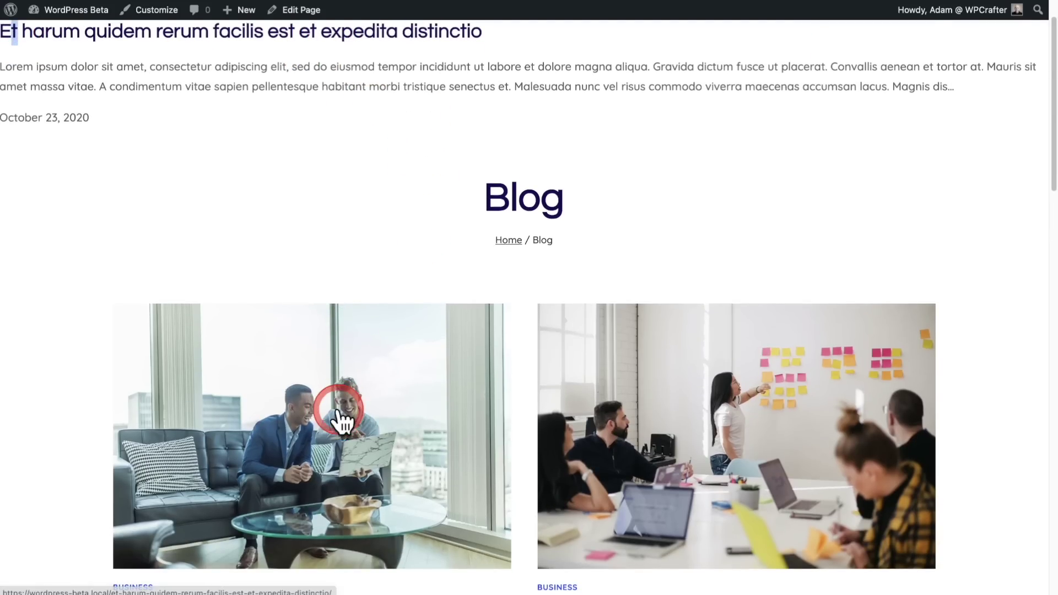
pyautogui.click(340, 420)
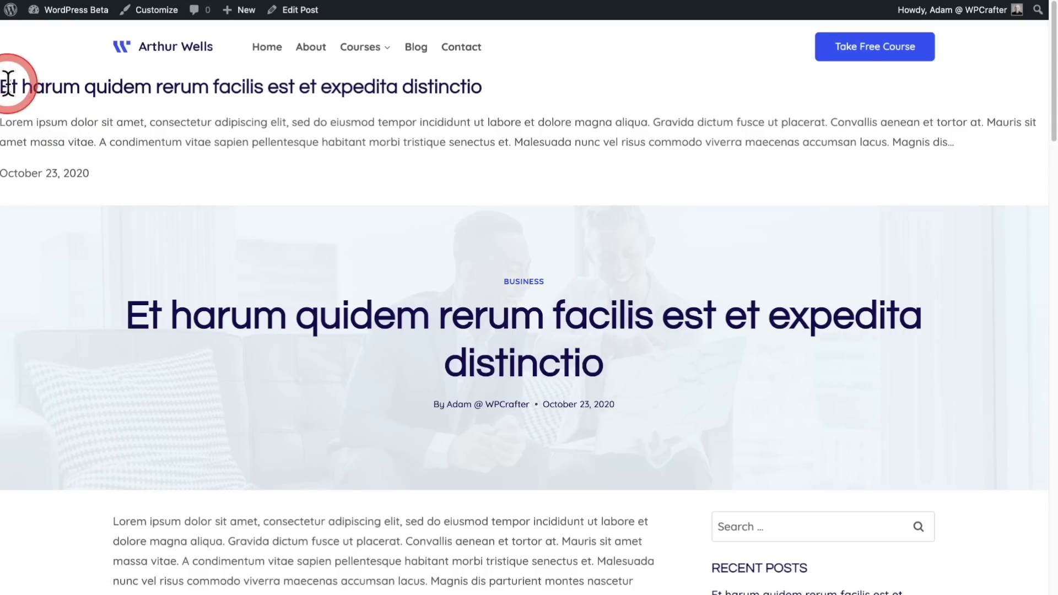
pyautogui.moveTo(9, 83); pyautogui.dragTo(134, 153)
pyautogui.click(128, 135)
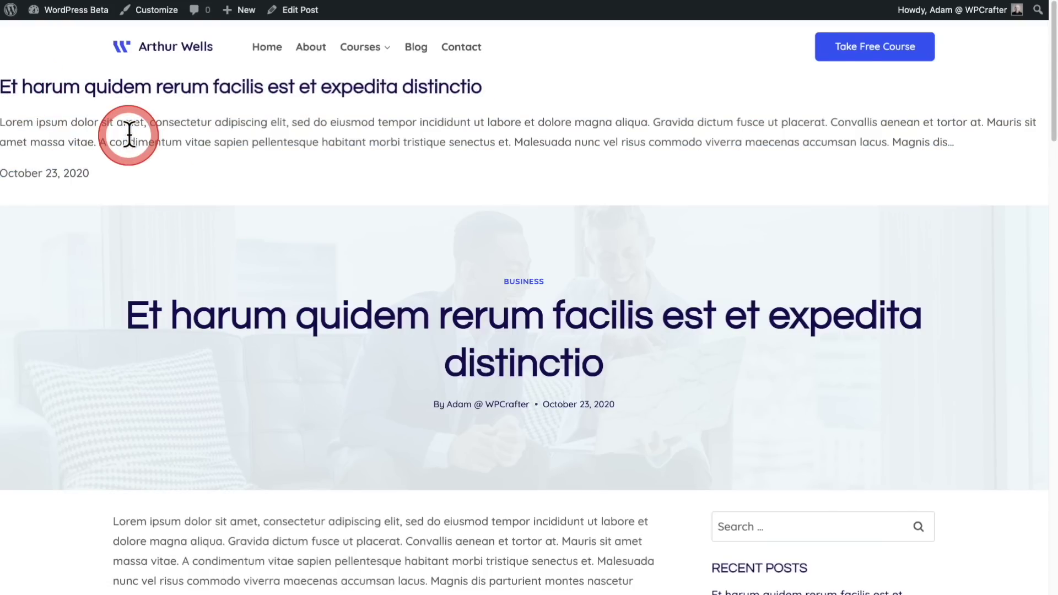
pyautogui.moveTo(398, 208); pyautogui.dragTo(672, 378)
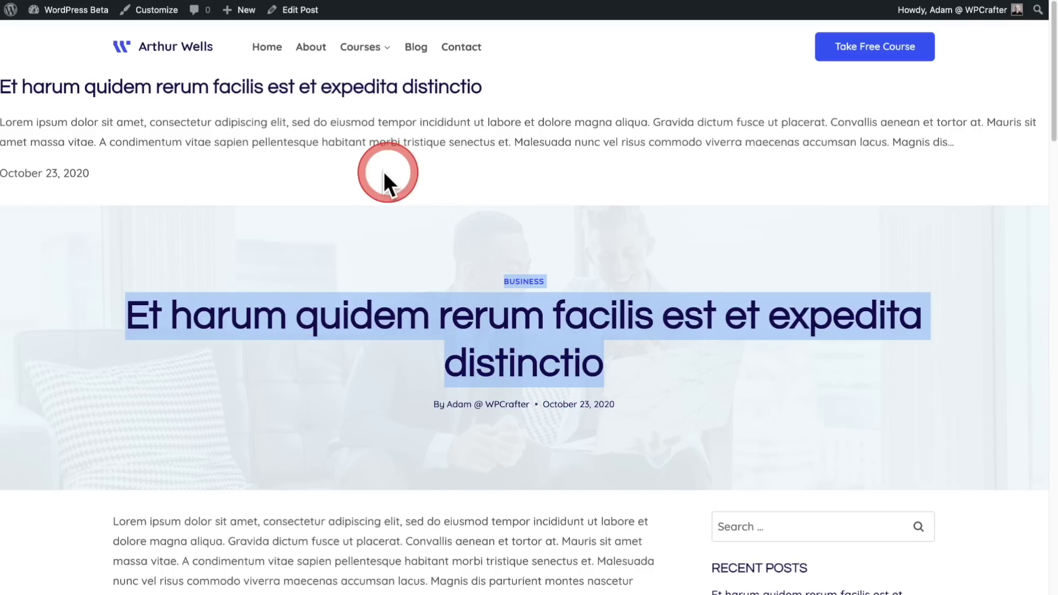
pyautogui.moveTo(11, 82); pyautogui.dragTo(156, 187)
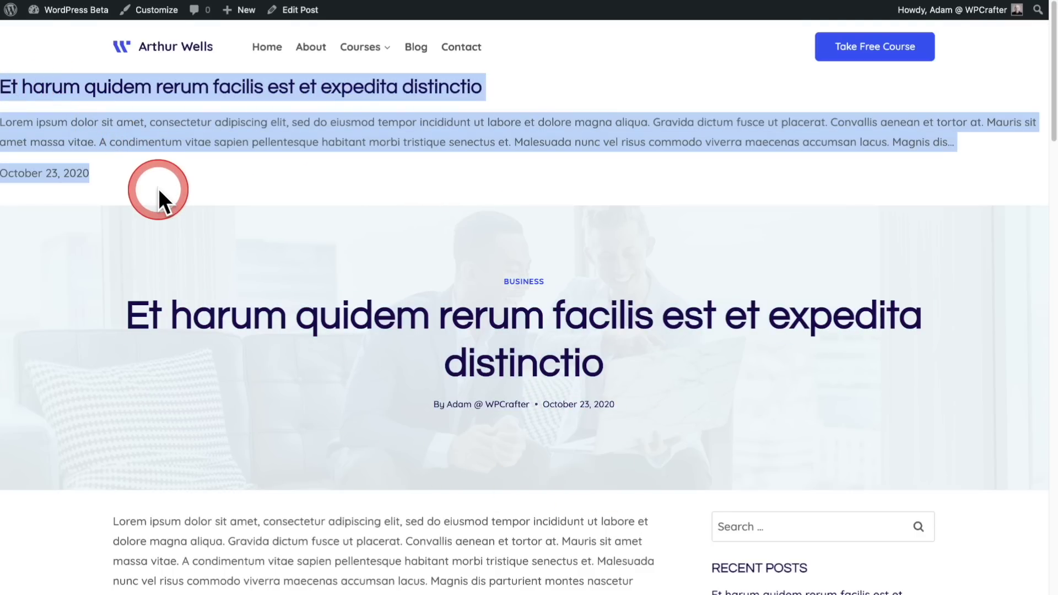
pyautogui.click(346, 170)
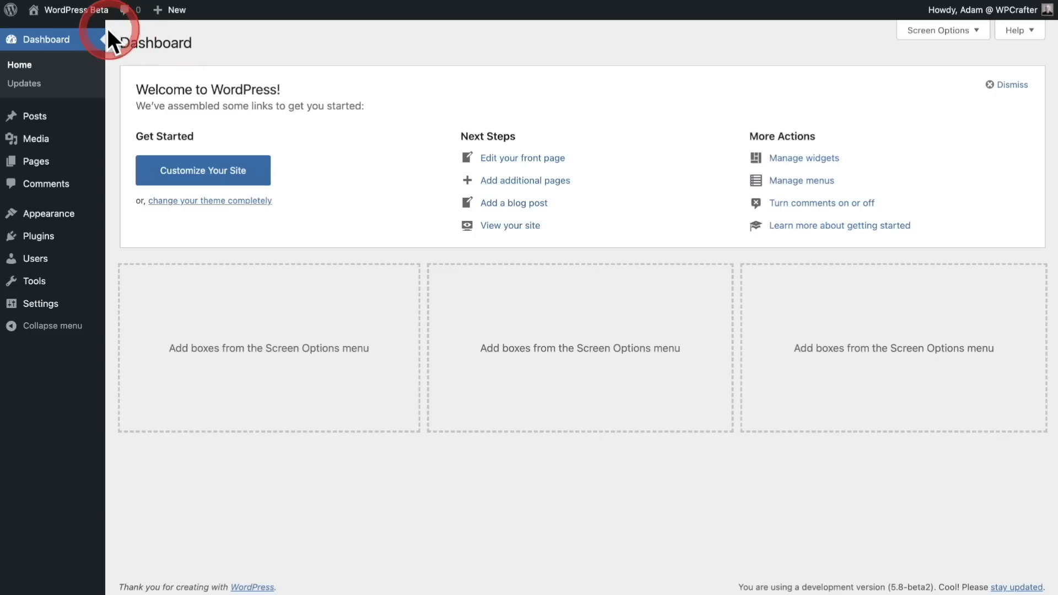
# Visit the live site from the dashboard and examine the post grid on the Blog page
pyautogui.click(71, 33)
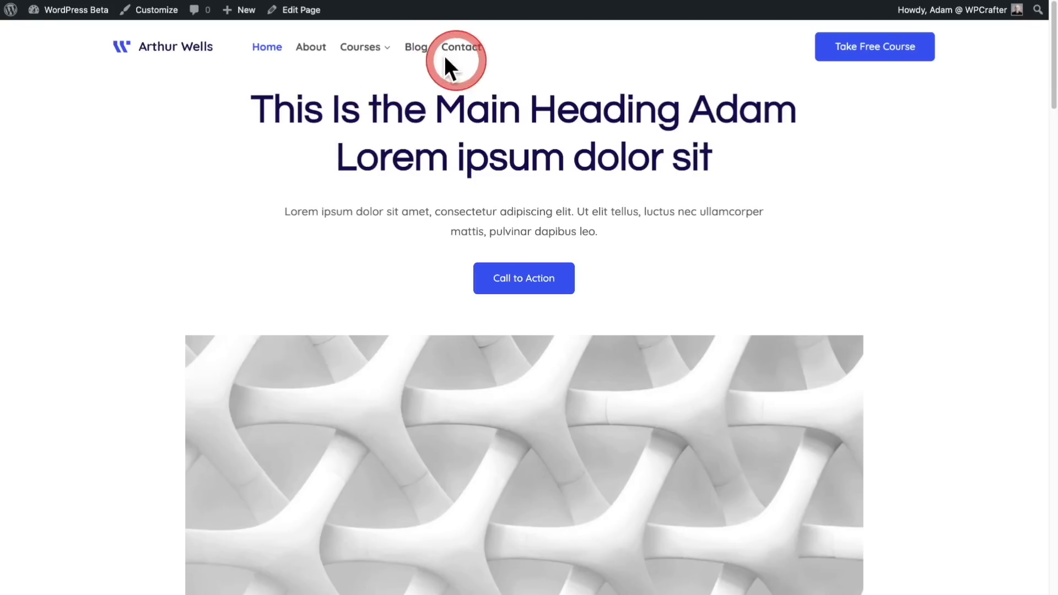
pyautogui.scroll(-2, 107, 144)
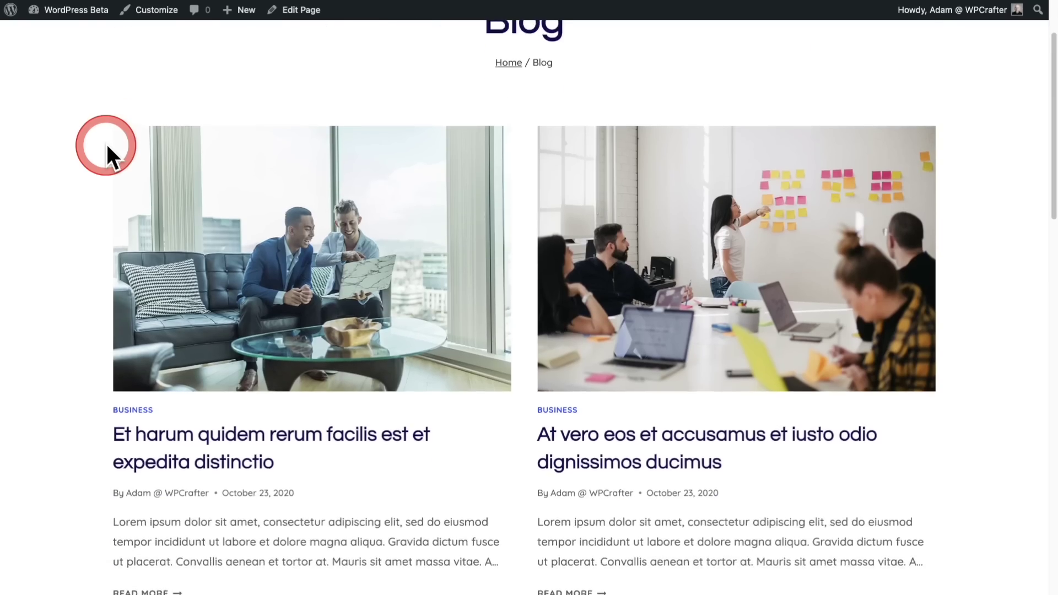
pyautogui.scroll(2, 107, 144)
pyautogui.scroll(-2, 414, 171)
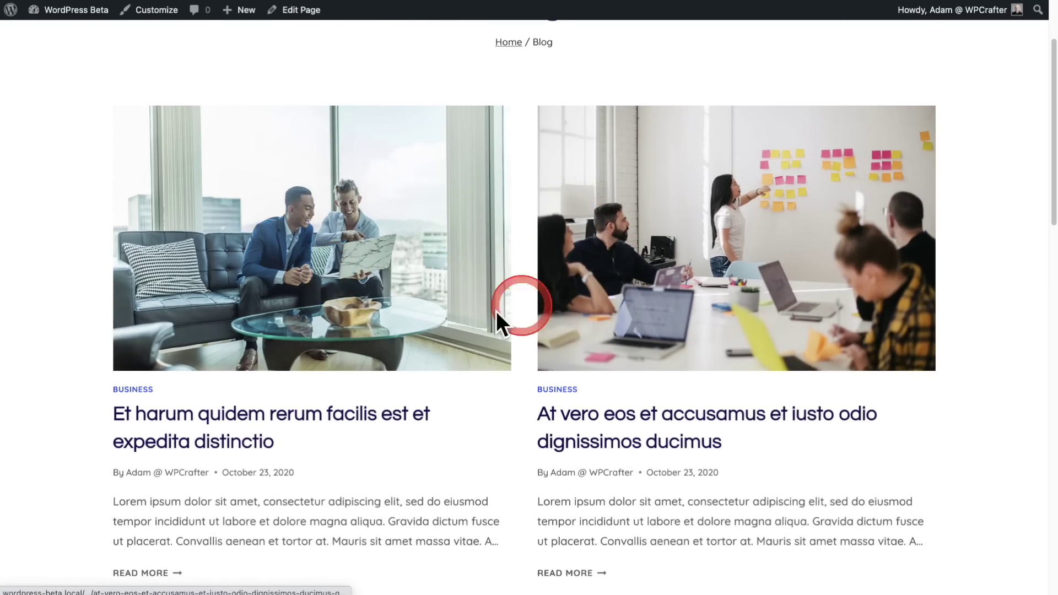
pyautogui.scroll(-3, 500, 321)
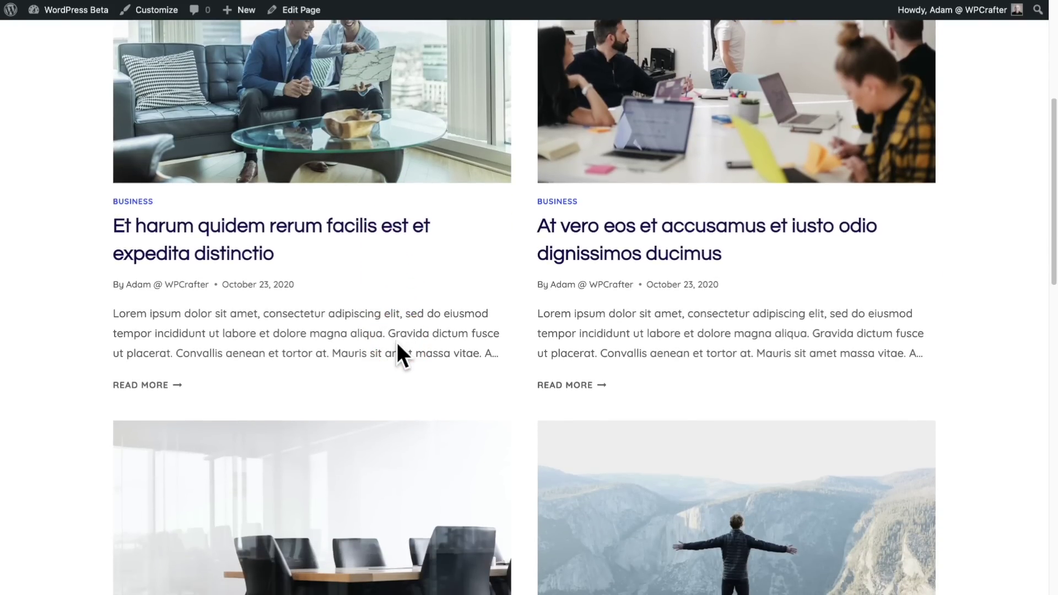
pyautogui.scroll(3, 398, 345)
pyautogui.scroll(-1, 378, 309)
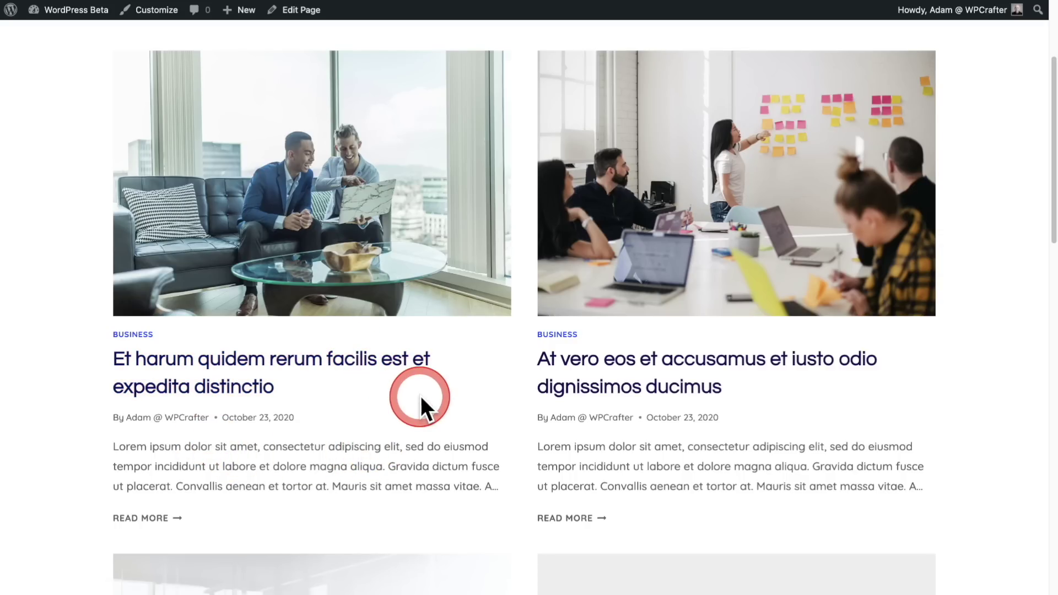
pyautogui.scroll(3, 421, 396)
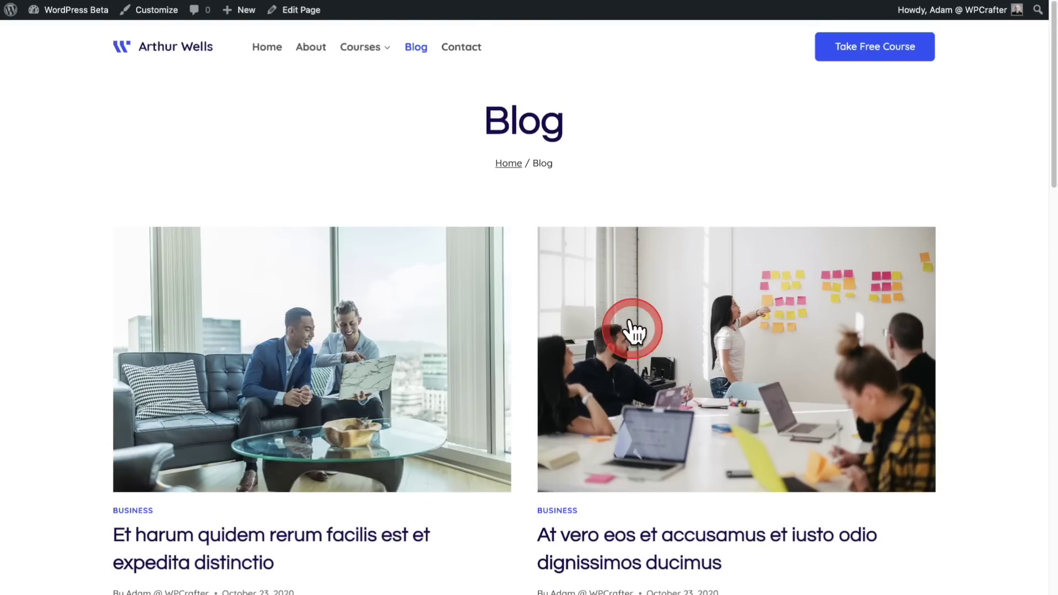
pyautogui.click(498, 368)
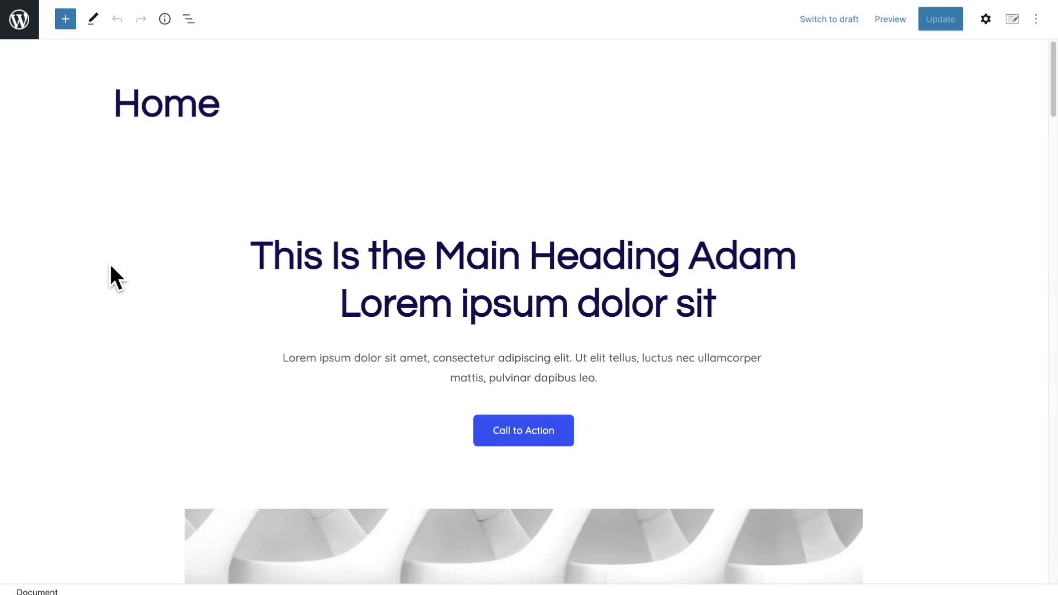
# Insert a Query Loop block at the end of the Home page and review its layout preview
pyautogui.click(65, 19)
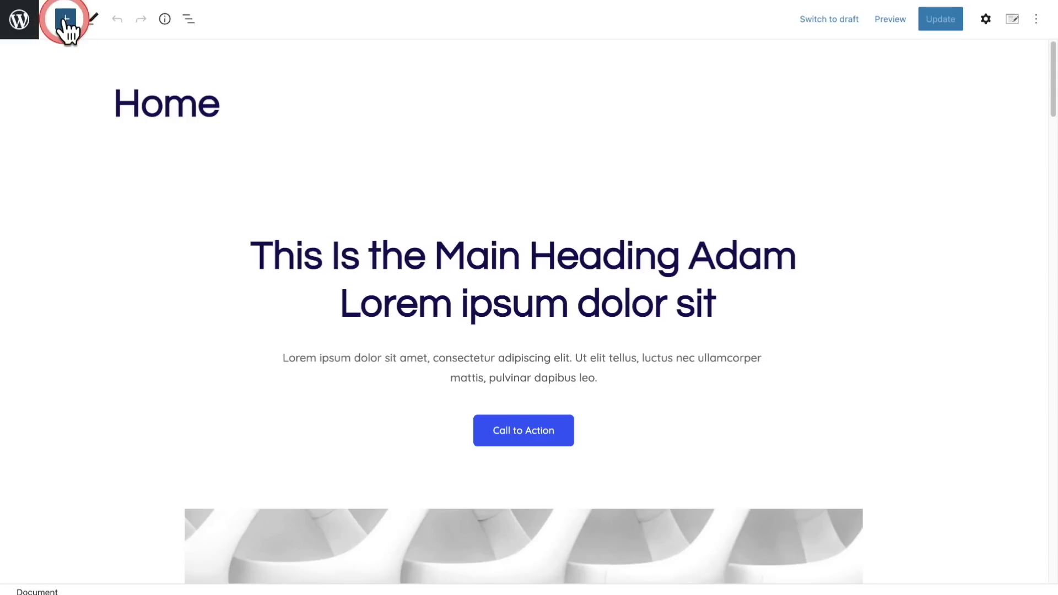
pyautogui.scroll(-15, 106, 251)
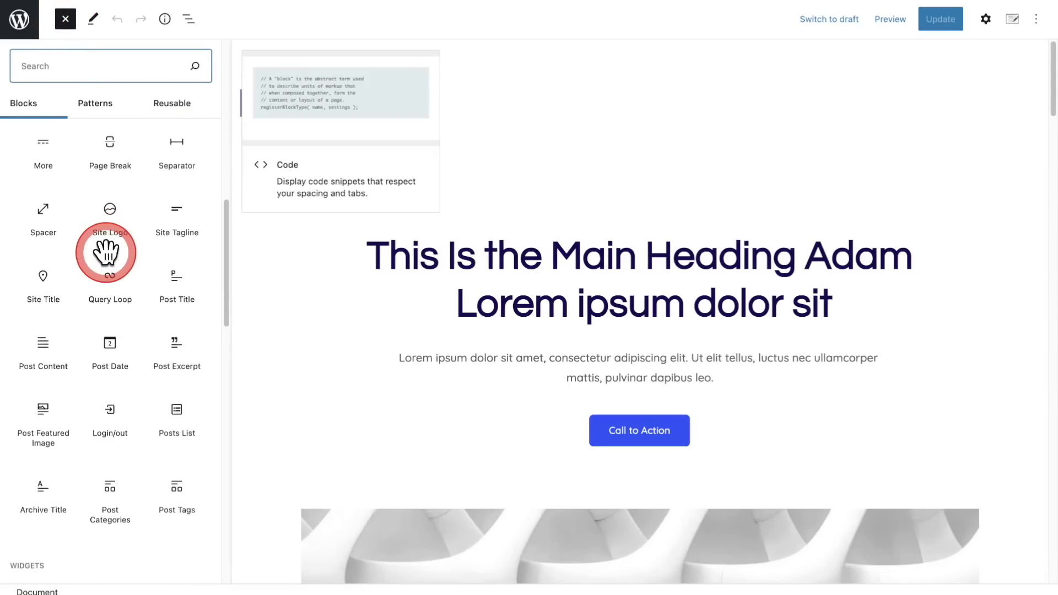
pyautogui.click(107, 254)
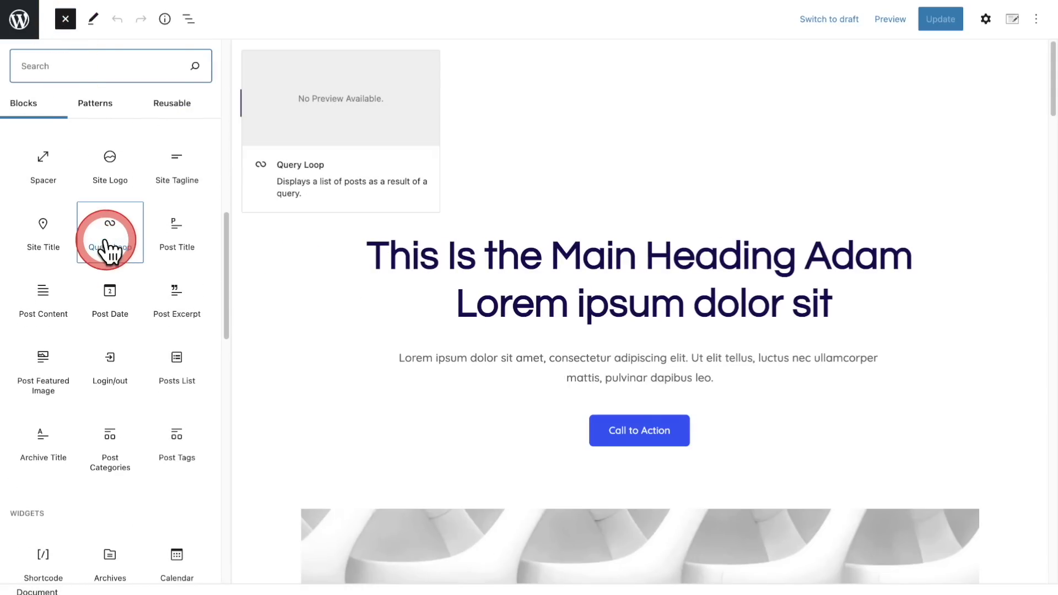
pyautogui.scroll(-6, 457, 277)
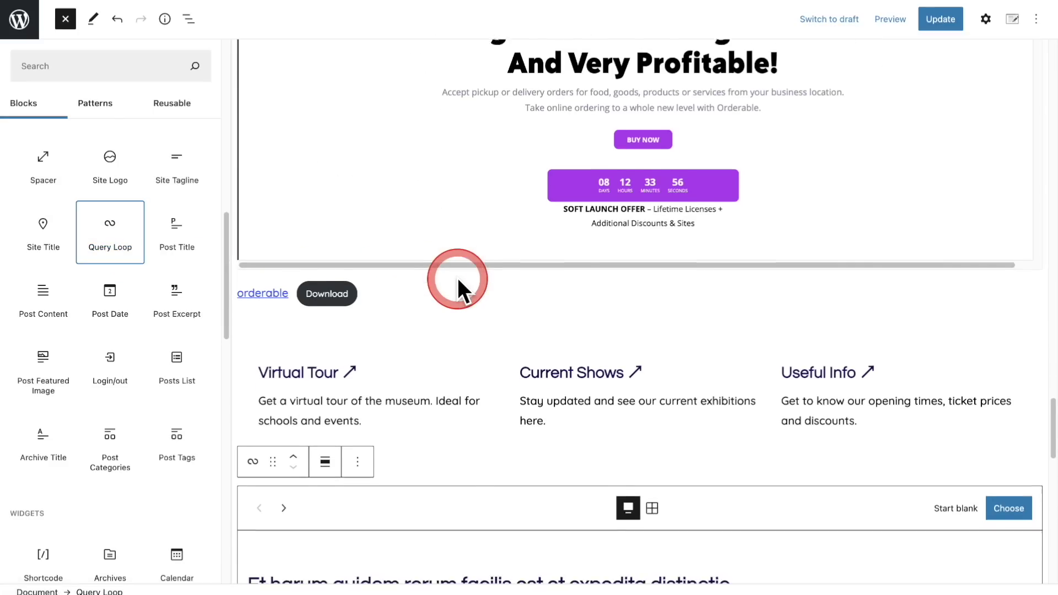
pyautogui.scroll(-12, 540, 278)
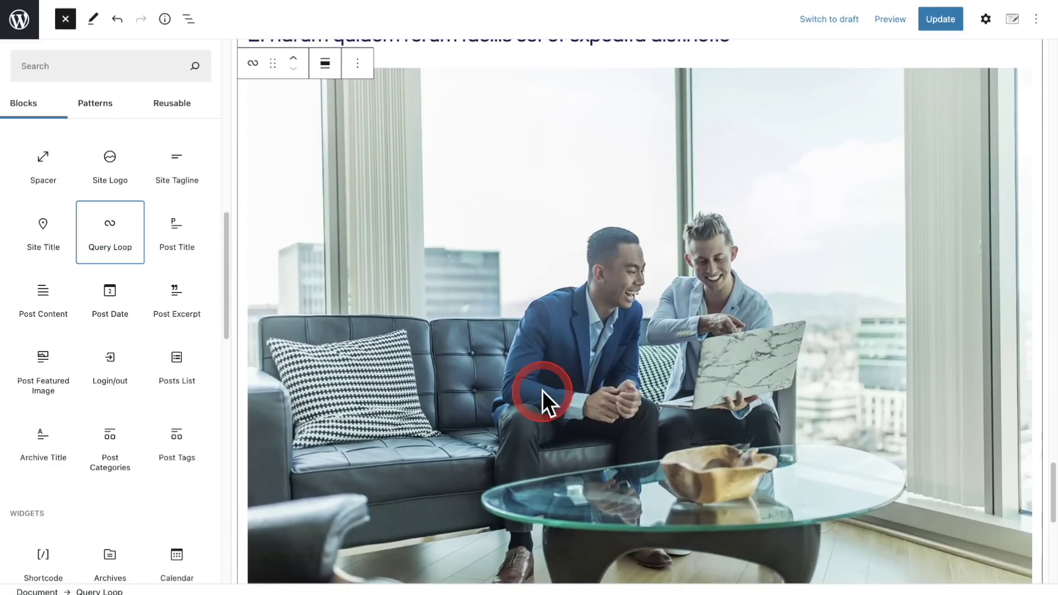
pyautogui.scroll(10, 542, 385)
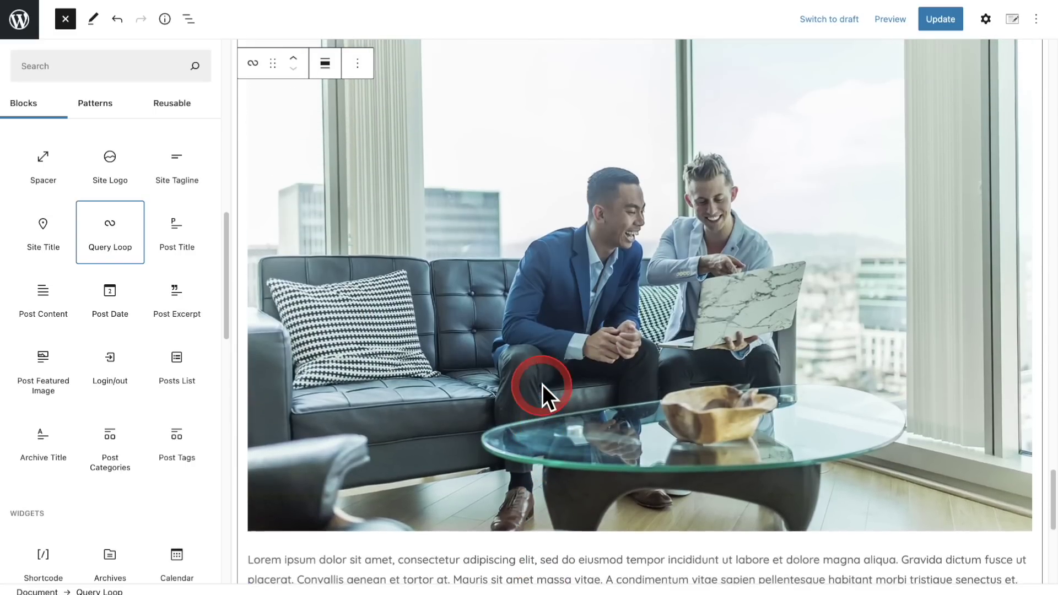
pyautogui.scroll(1, 542, 384)
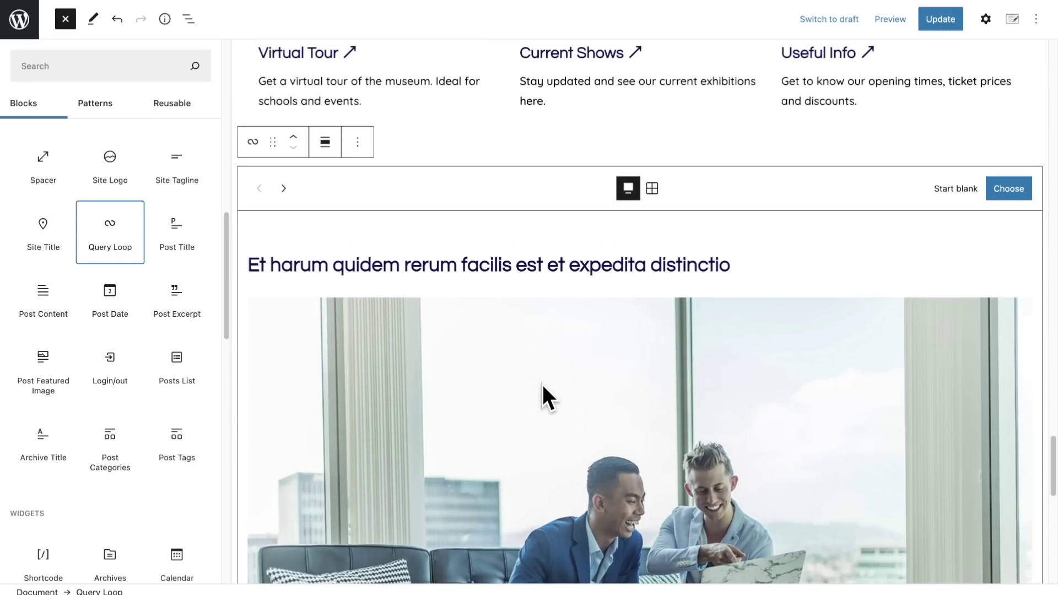
# Compare the Query Loop patterns in grid view with the block settings shown, and apply the Standard pattern
pyautogui.click(652, 188)
pyautogui.click(536, 163)
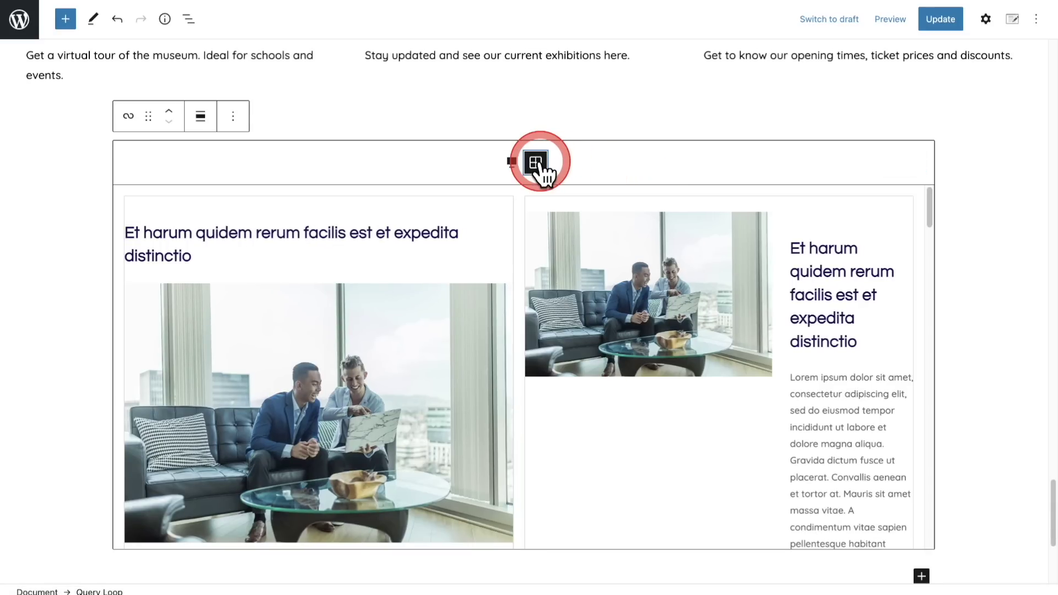
pyautogui.click(986, 20)
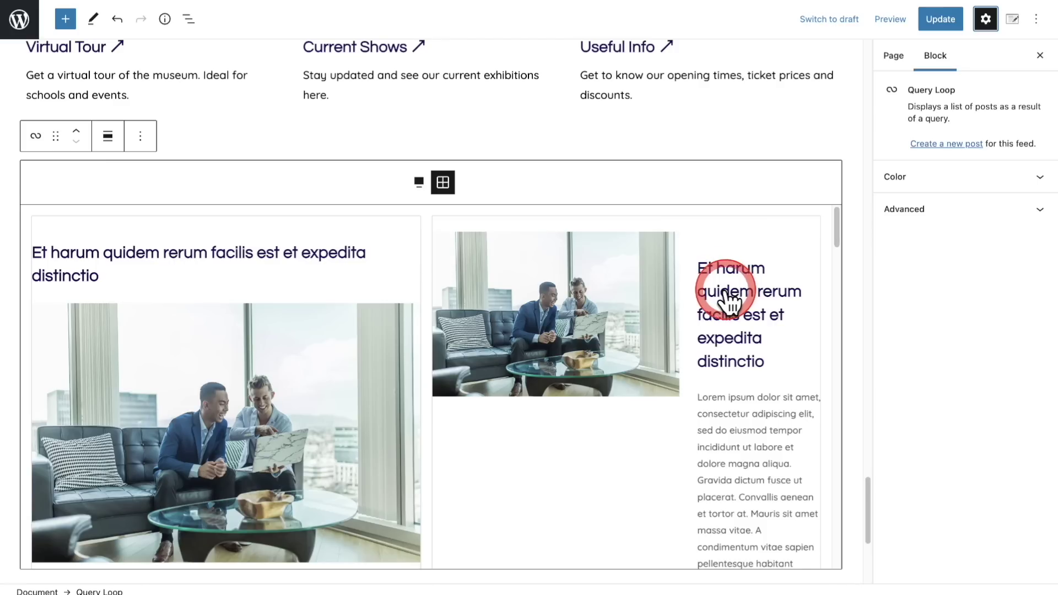
pyautogui.scroll(-5, 690, 308)
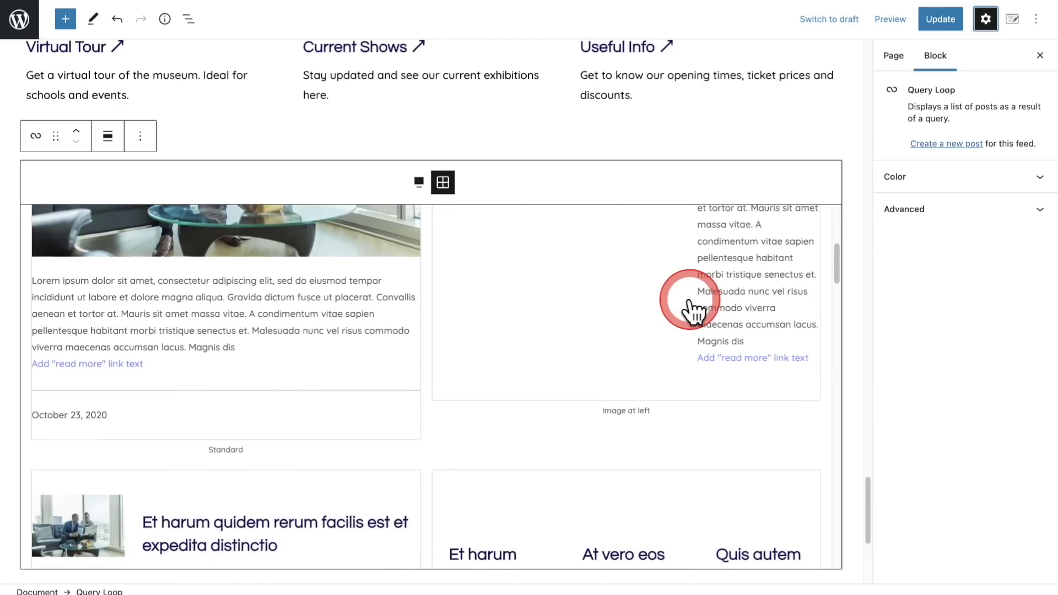
pyautogui.scroll(6, 480, 309)
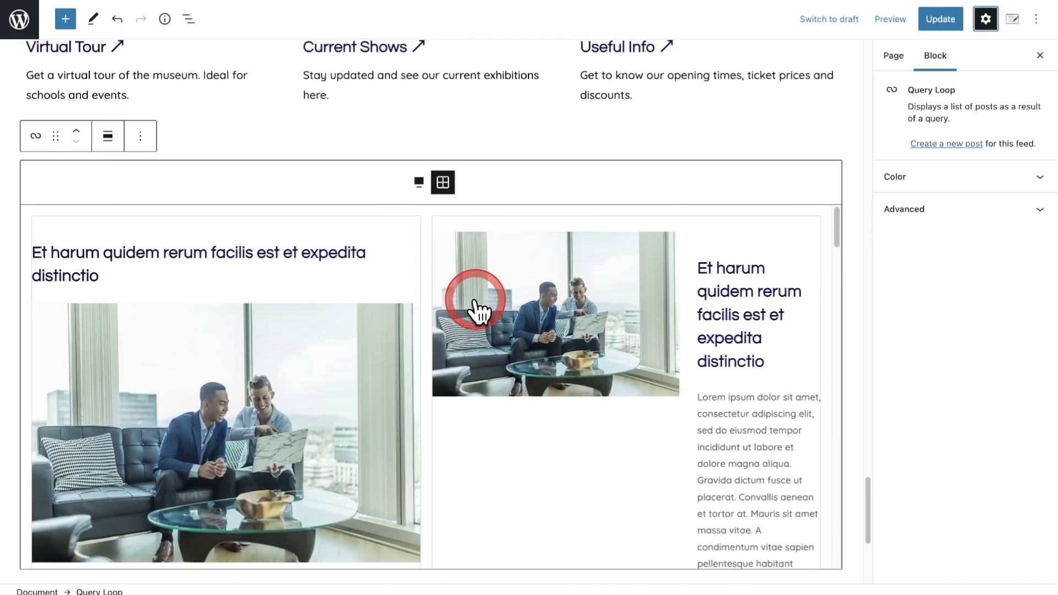
pyautogui.scroll(-1, 314, 330)
pyautogui.scroll(2, 248, 309)
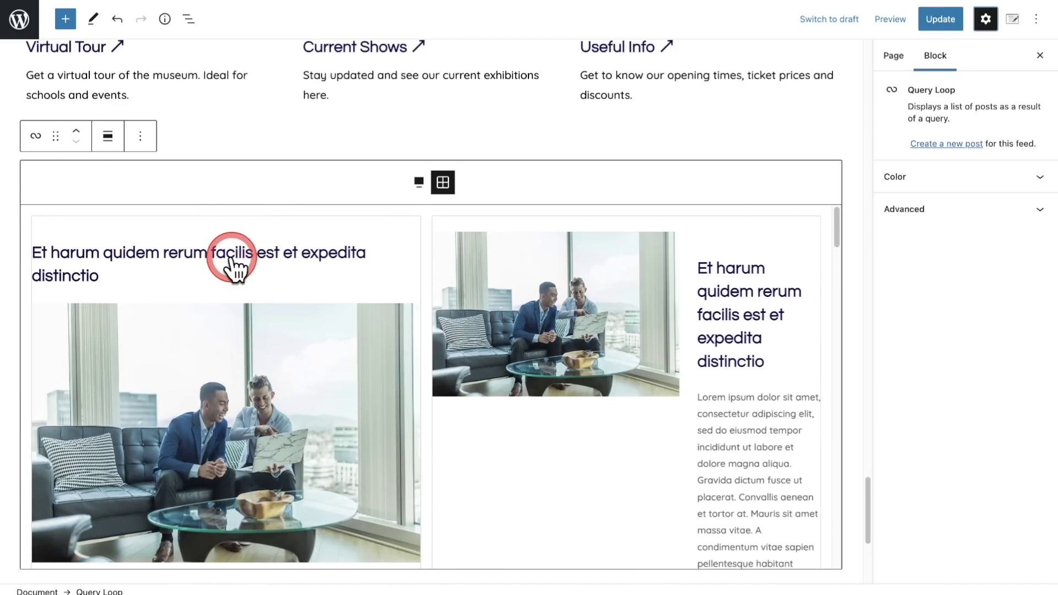
pyautogui.click(232, 260)
pyautogui.scroll(3, 298, 234)
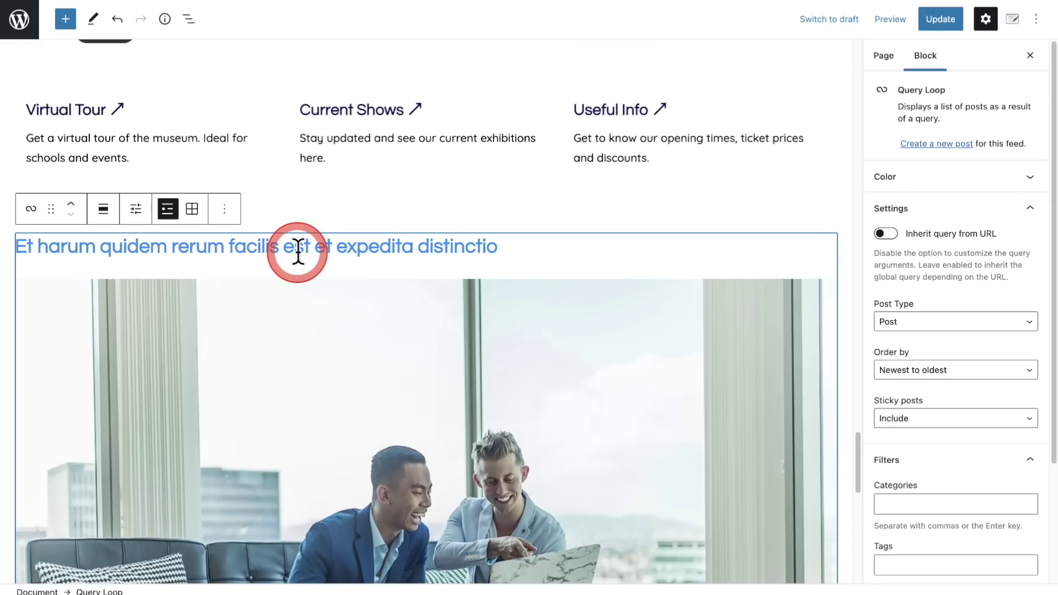
# Try a custom font size of 18 px on the Query Loop's Post Title block and clear it again
pyautogui.click(298, 252)
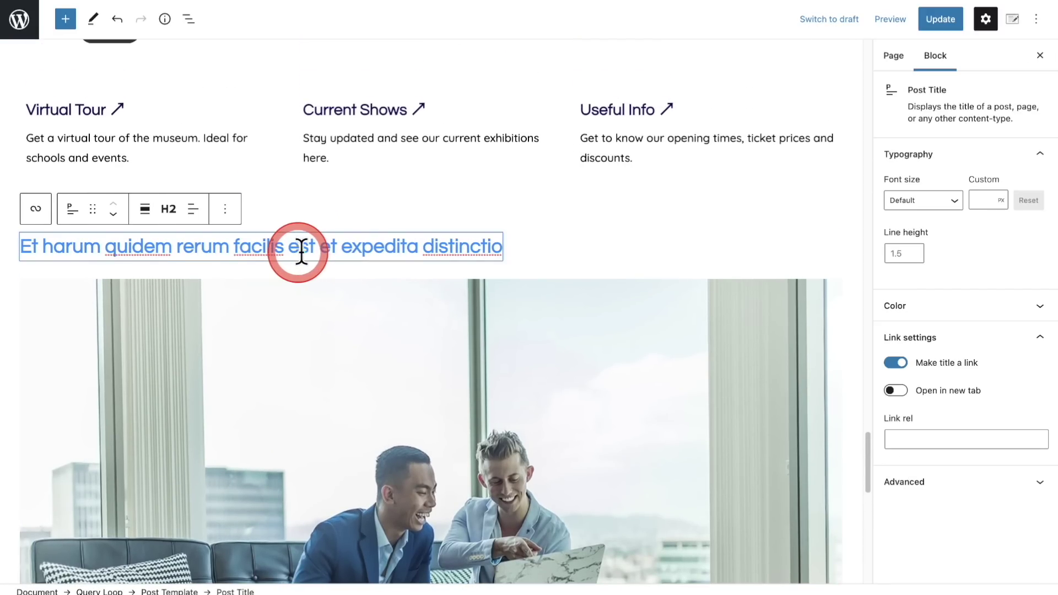
pyautogui.moveTo(907, 89); pyautogui.dragTo(960, 98)
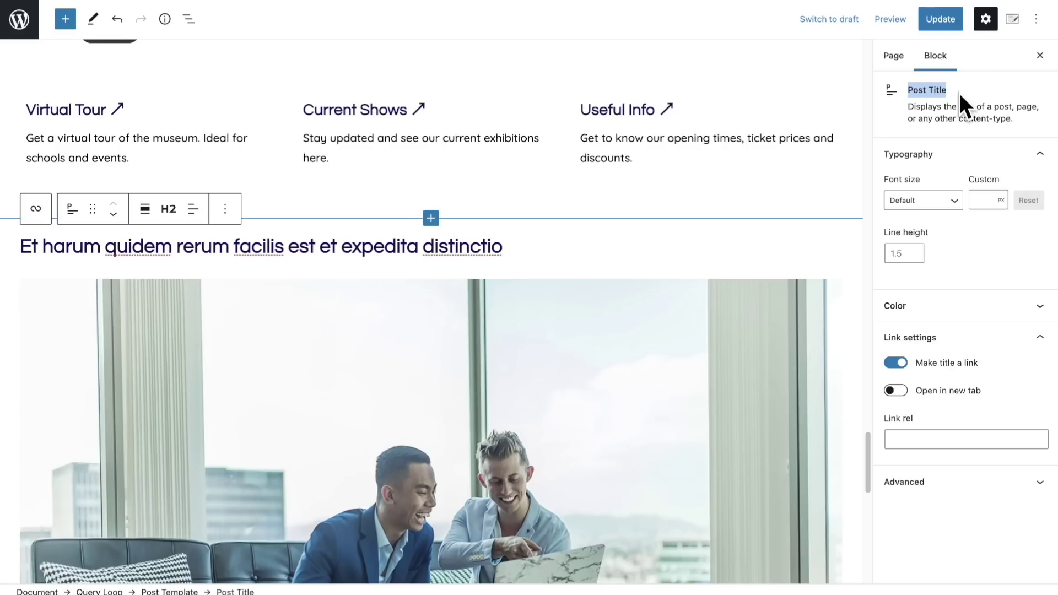
pyautogui.click(976, 198)
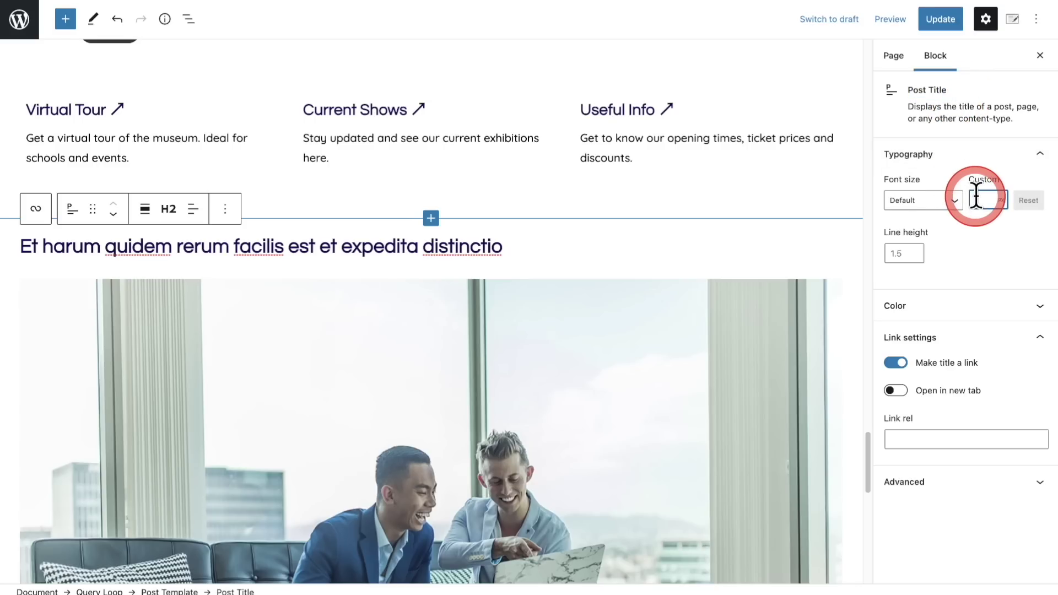
pyautogui.write('18')
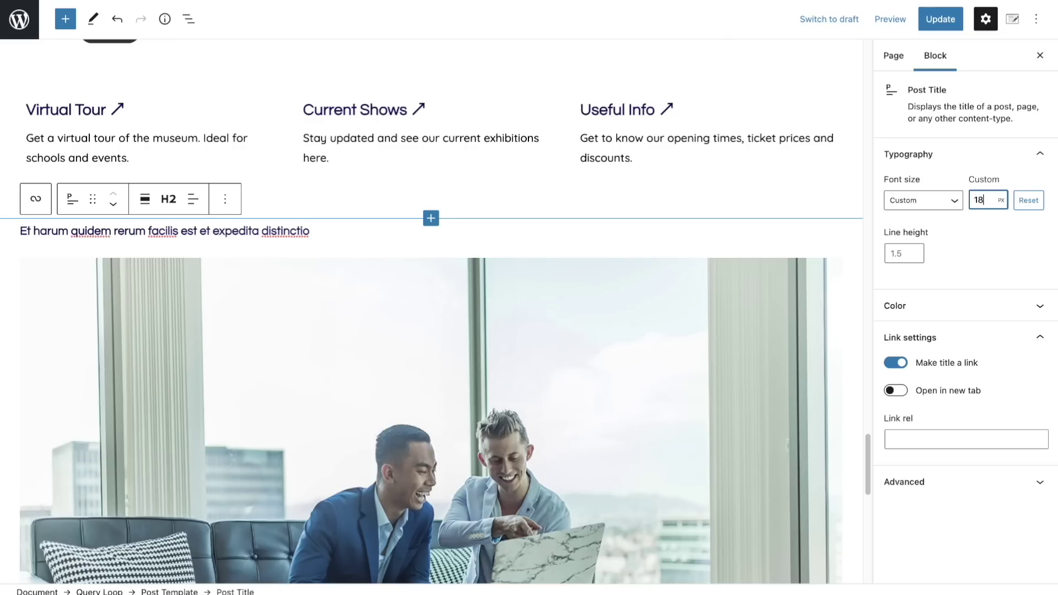
pyautogui.press('BackSpace')
pyautogui.press('BackSpace')
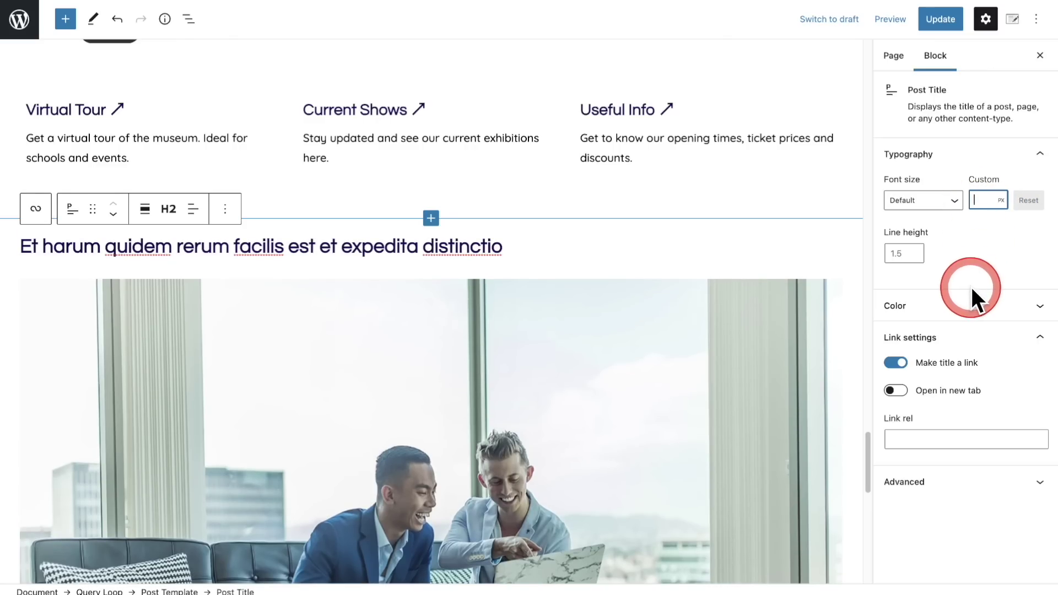
pyautogui.click(972, 305)
# Examine the block settings of the Query Loop's Post Featured Image and Post Excerpt blocks
pyautogui.click(596, 343)
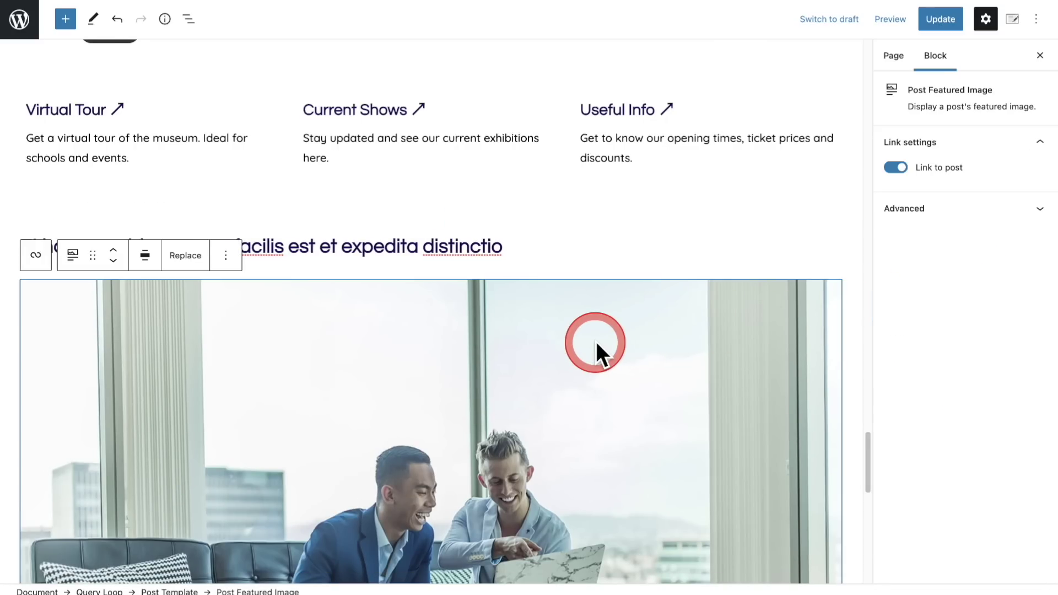
pyautogui.scroll(-7, 597, 342)
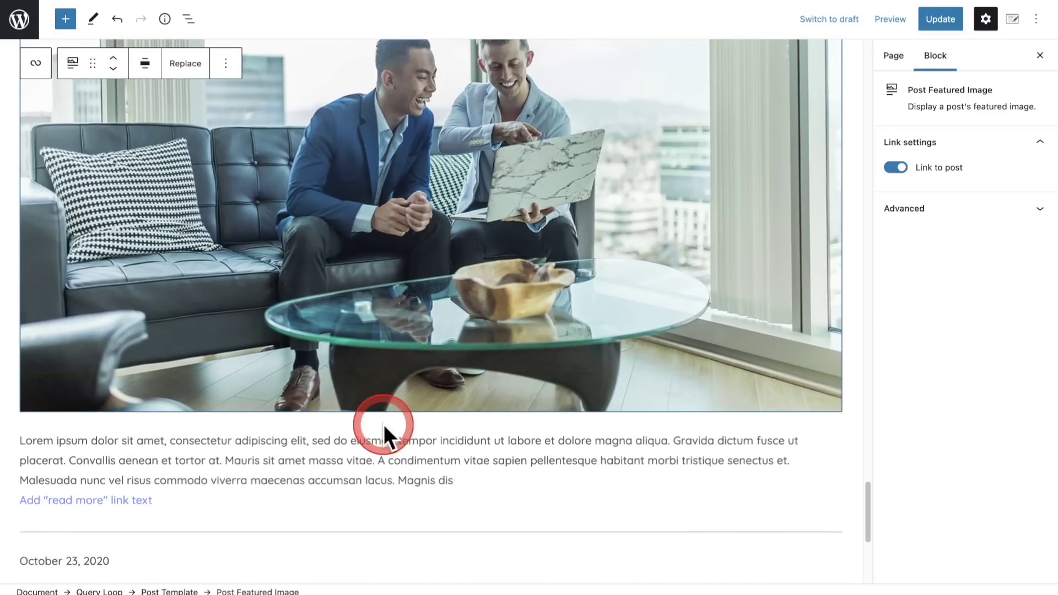
pyautogui.click(379, 441)
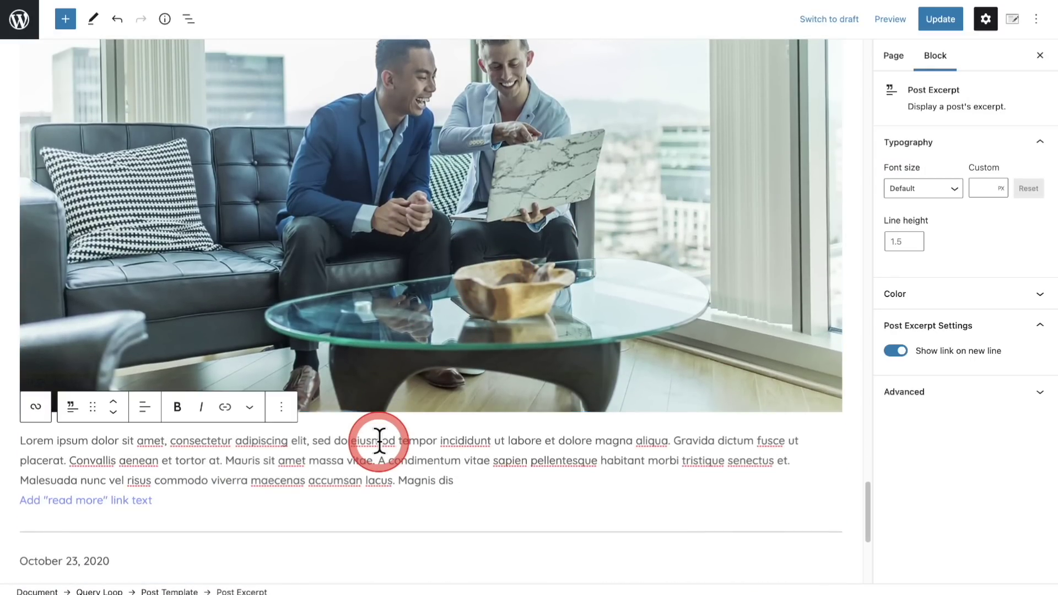
pyautogui.scroll(-1, 379, 440)
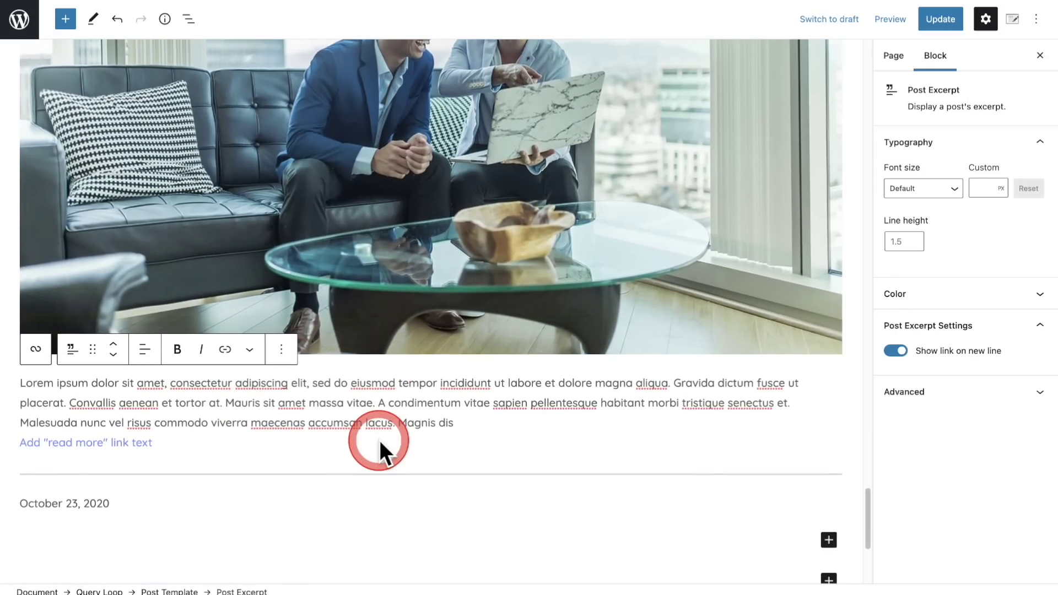
pyautogui.scroll(5, 379, 441)
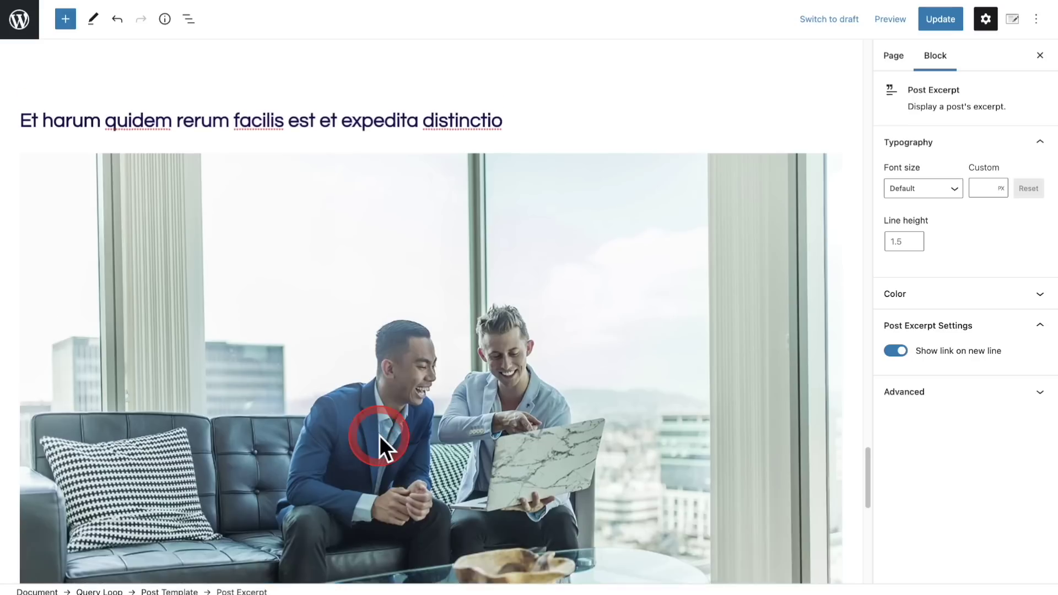
pyautogui.scroll(2, 379, 435)
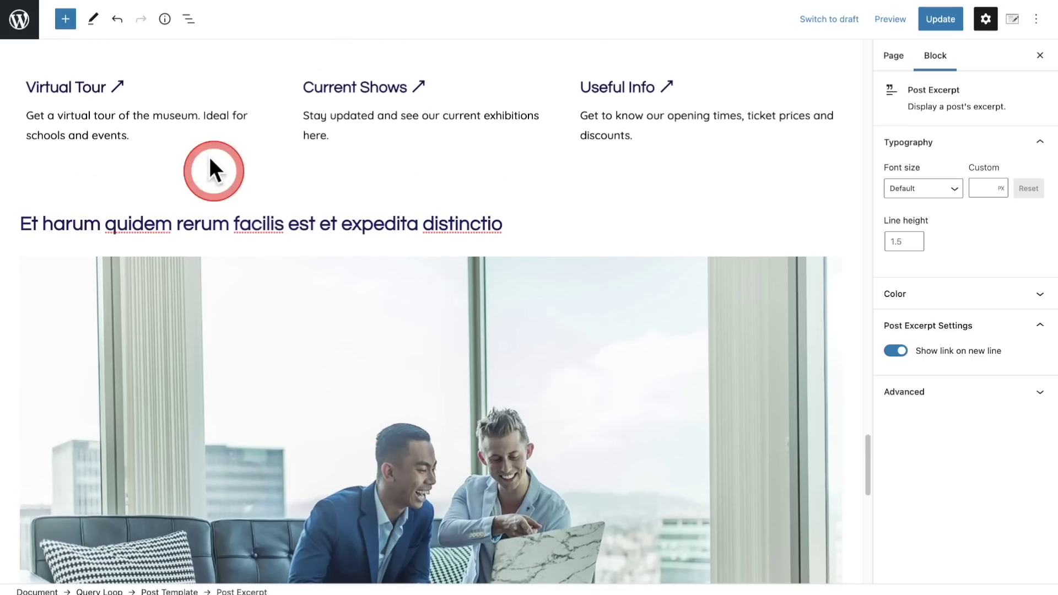
# Select the Query Loop block through the list view and examine its query, filter and color settings
pyautogui.click(188, 19)
pyautogui.click(175, 232)
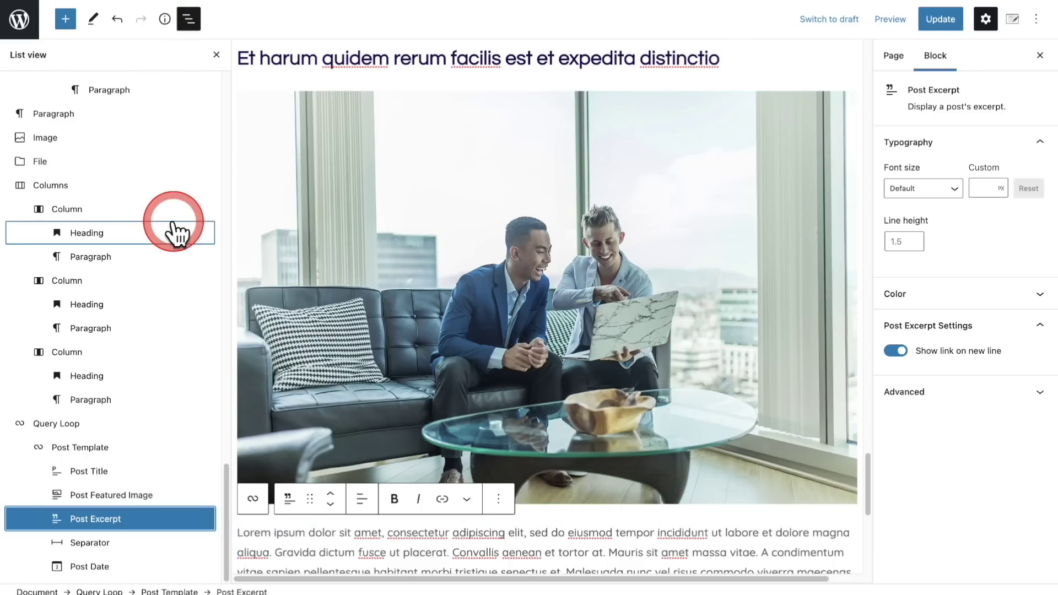
pyautogui.click(32, 425)
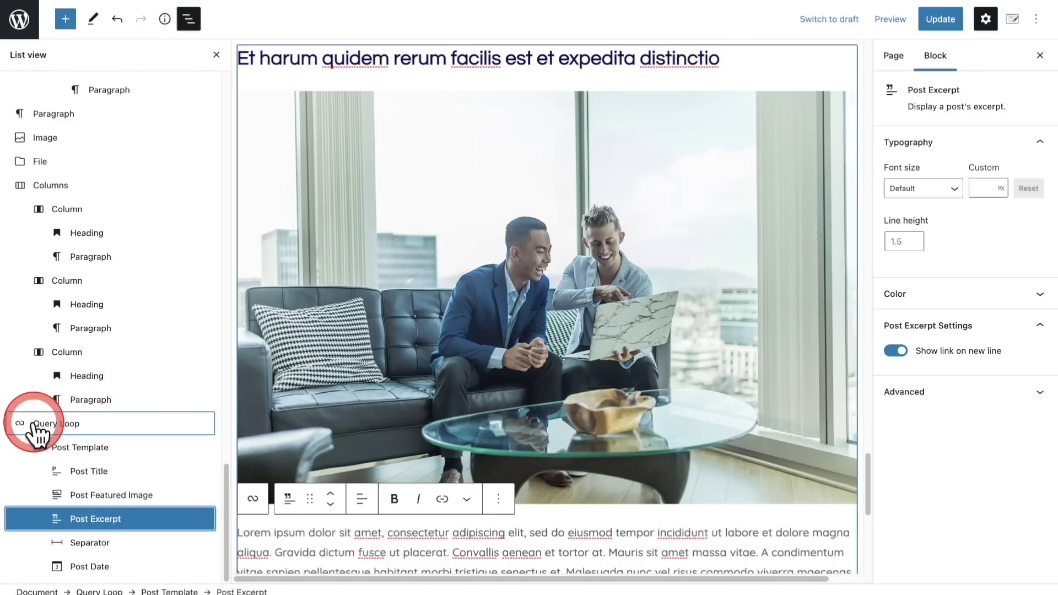
pyautogui.click(106, 427)
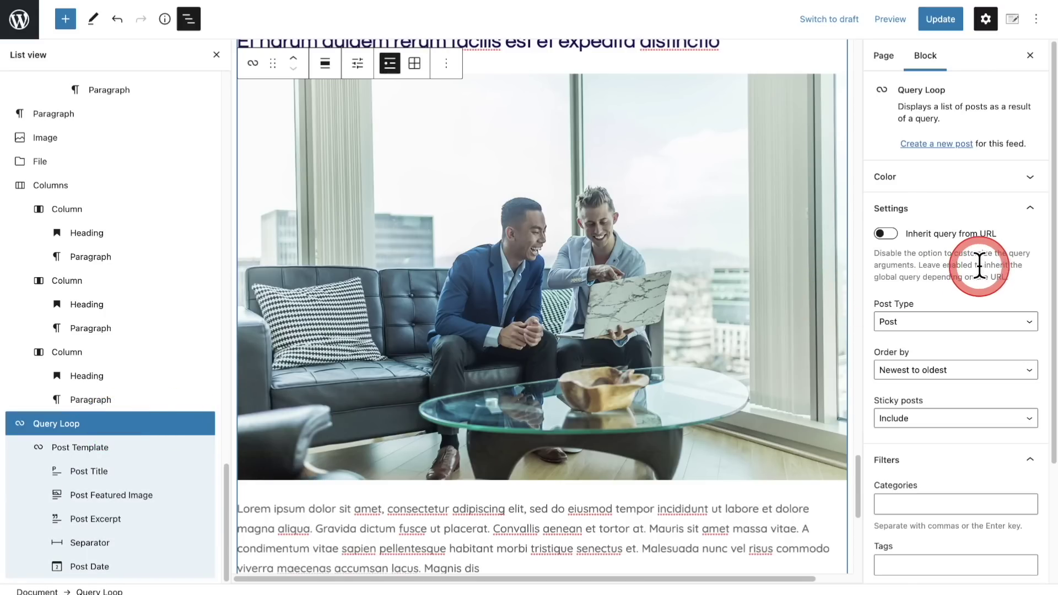
pyautogui.scroll(-5, 976, 264)
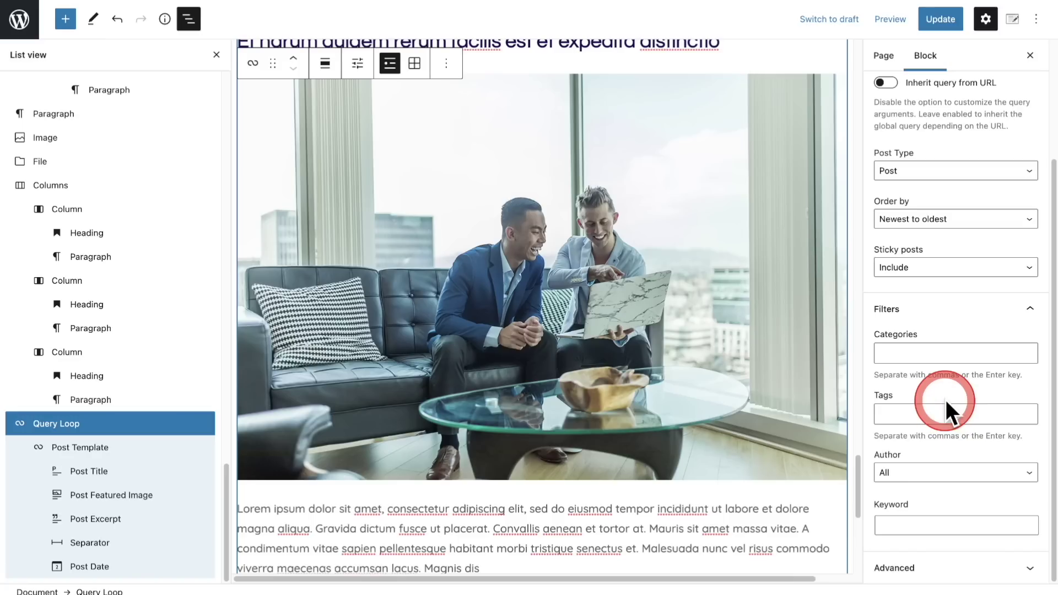
pyautogui.scroll(3, 930, 302)
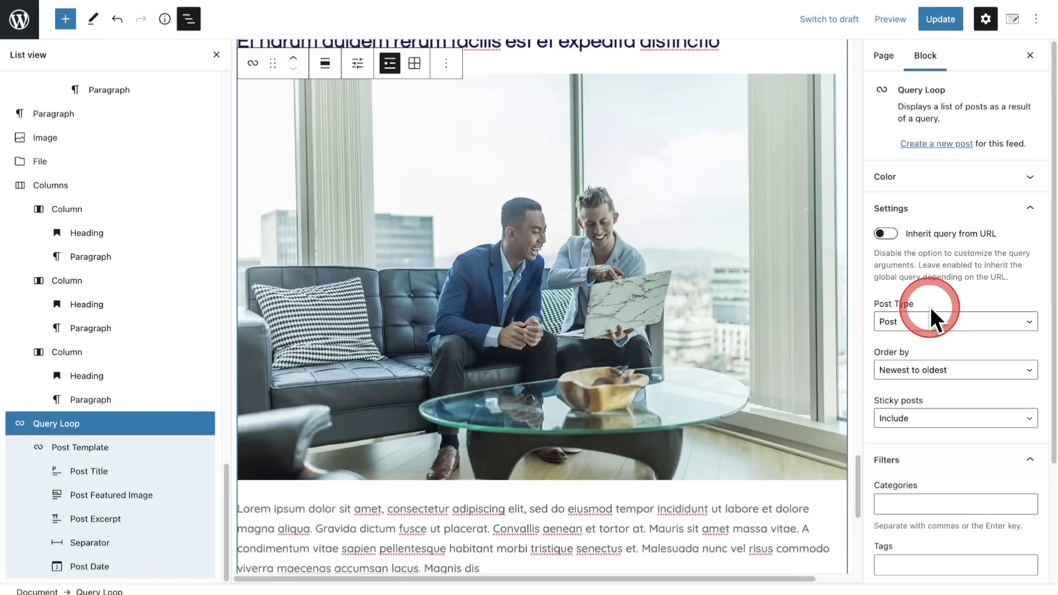
pyautogui.click(948, 177)
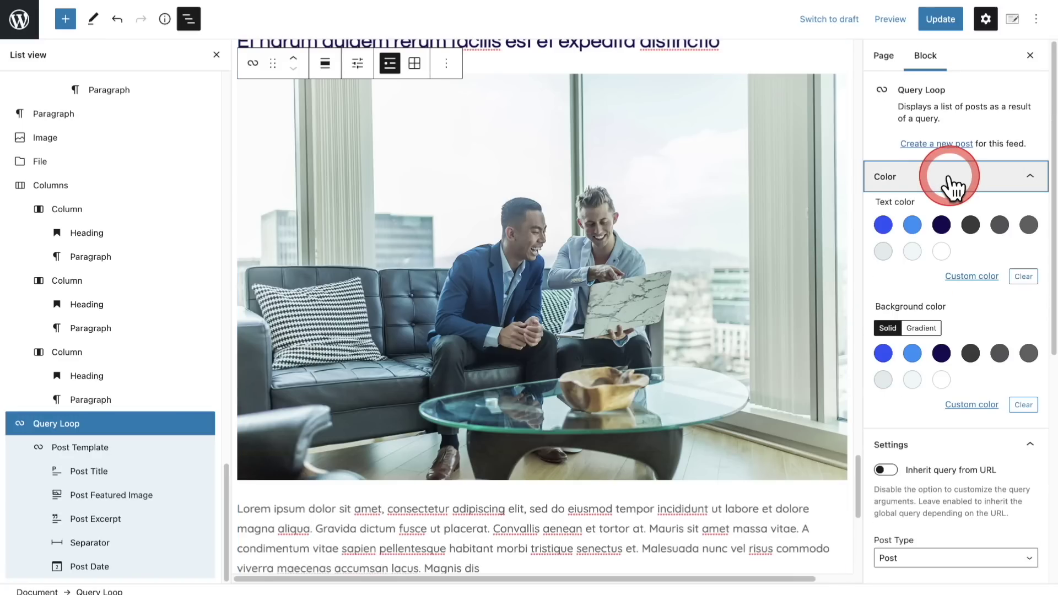
pyautogui.click(949, 176)
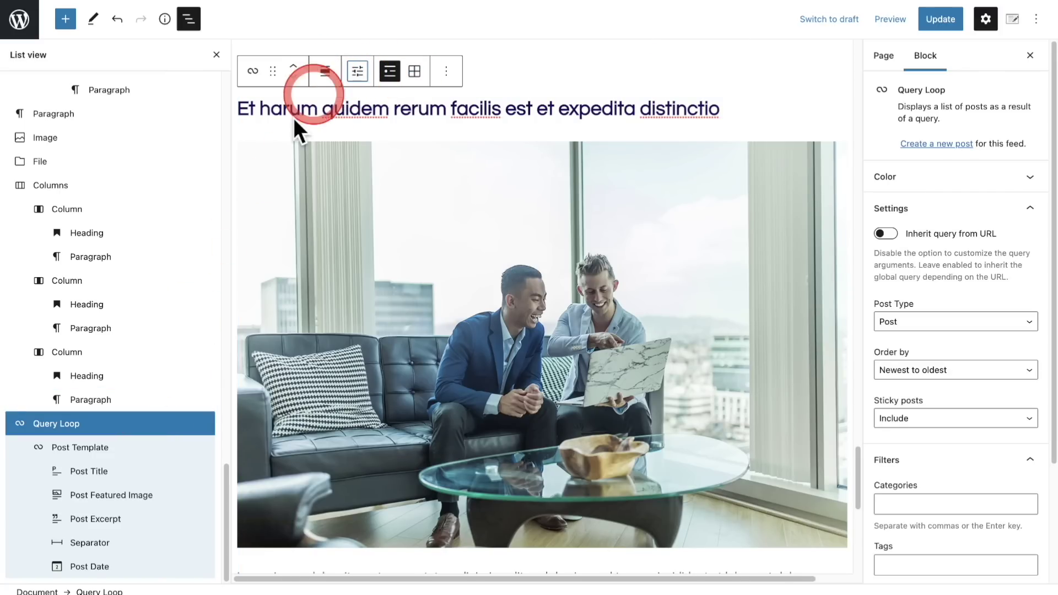
# Switch the Query Loop to grid view and set its items per page to 9
pyautogui.click(51, 426)
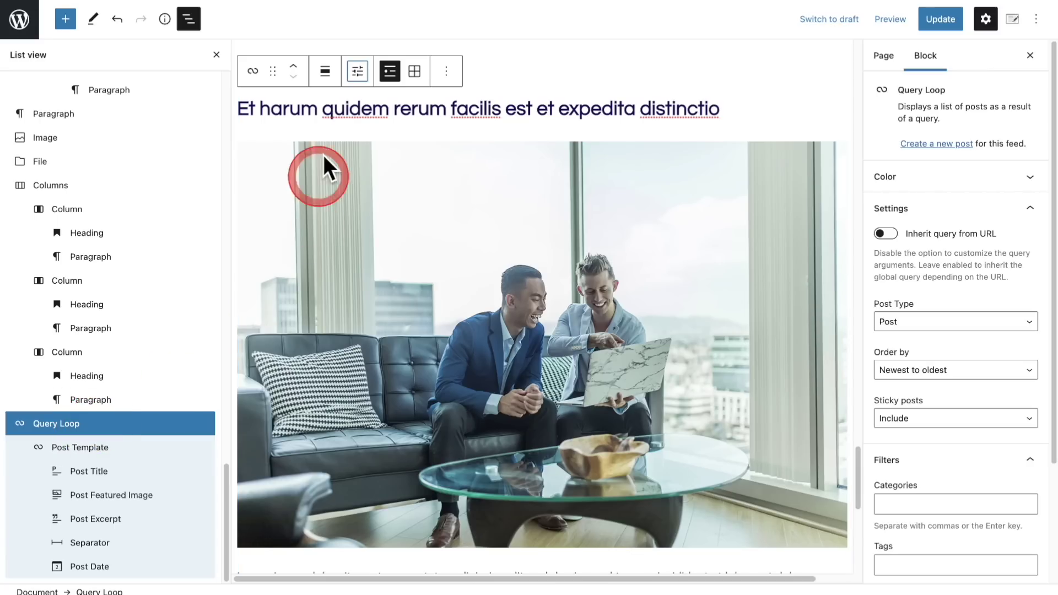
pyautogui.click(358, 72)
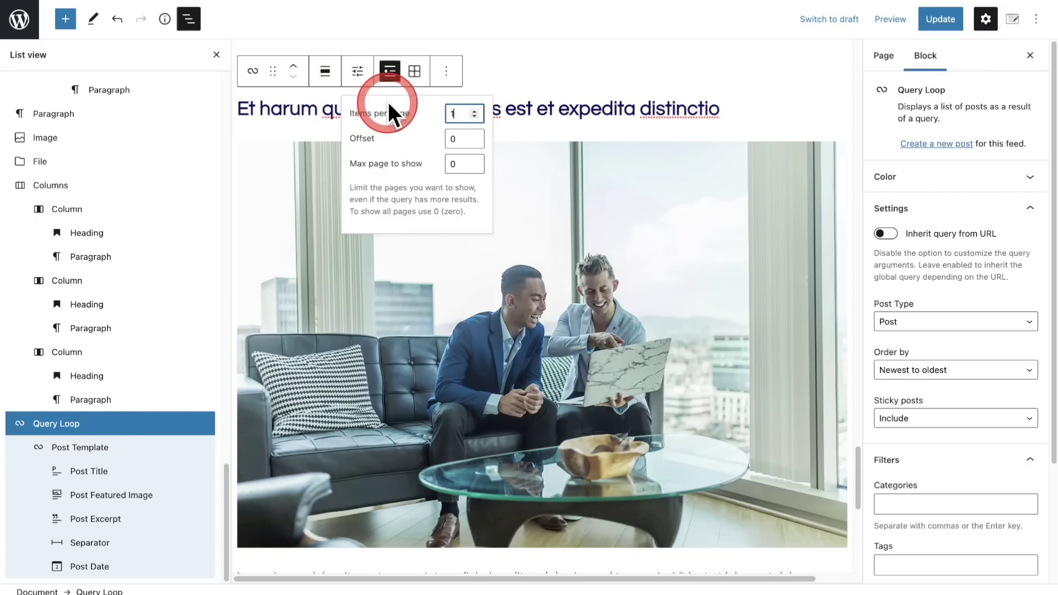
pyautogui.click(414, 71)
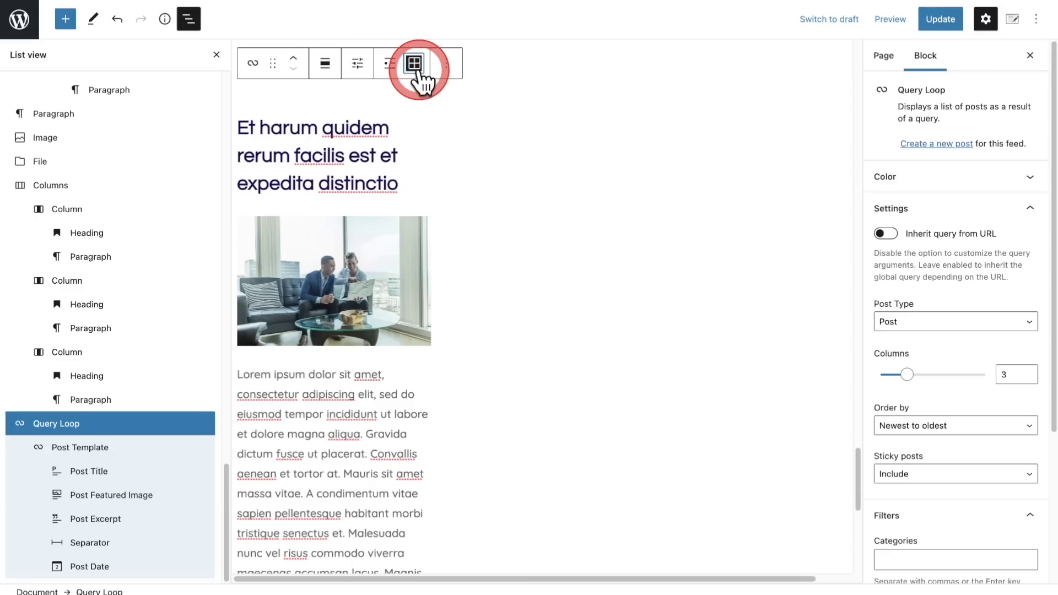
pyautogui.click(359, 67)
pyautogui.click(474, 104)
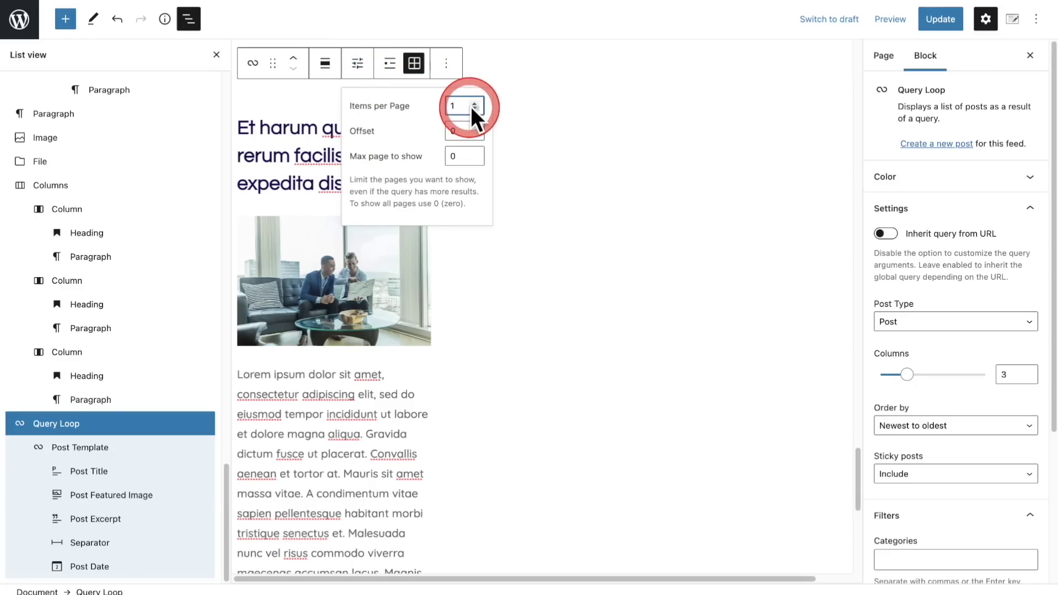
pyautogui.click(473, 103)
pyautogui.click(473, 103)
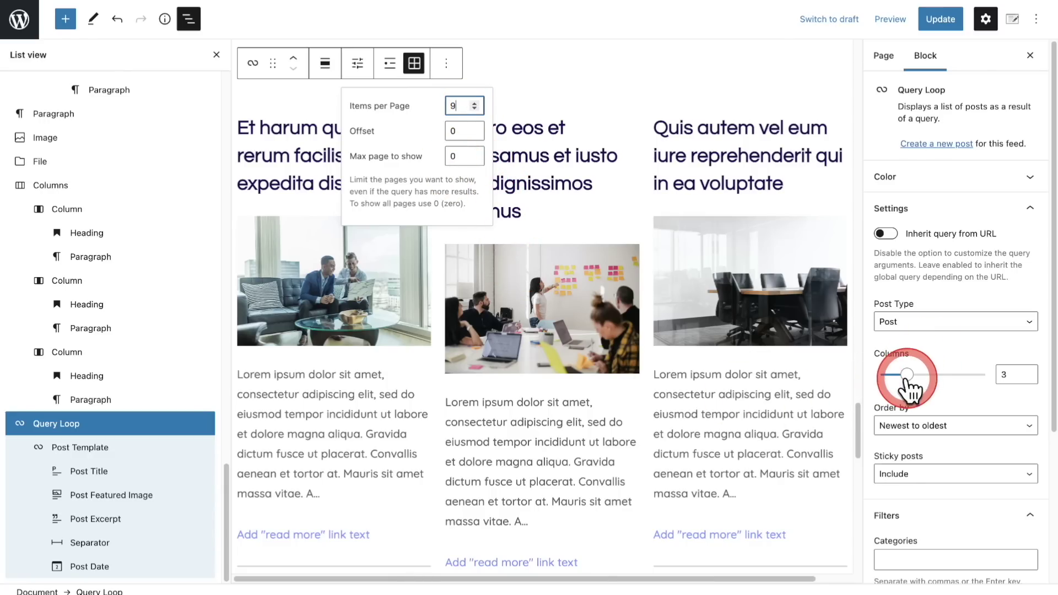
# Review the Query Loop's post grid, its column setting and its Post Featured Image block
pyautogui.moveTo(906, 375)
pyautogui.mouseDown()
pyautogui.moveTo(932, 374)
pyautogui.moveTo(910, 377)
pyautogui.mouseUp()
pyautogui.scroll(-9, 382, 203)
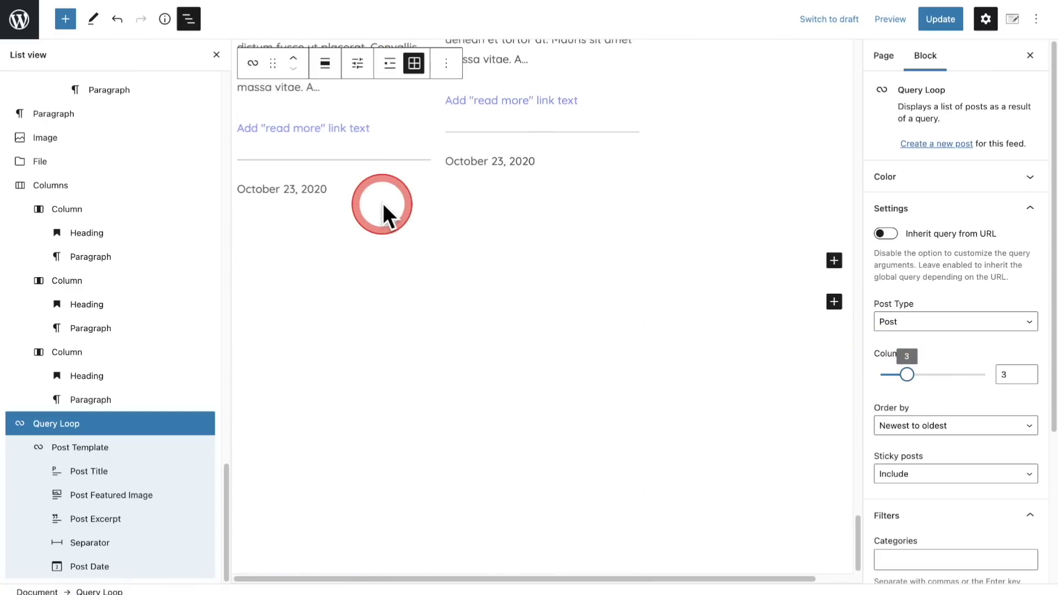
pyautogui.scroll(10, 384, 205)
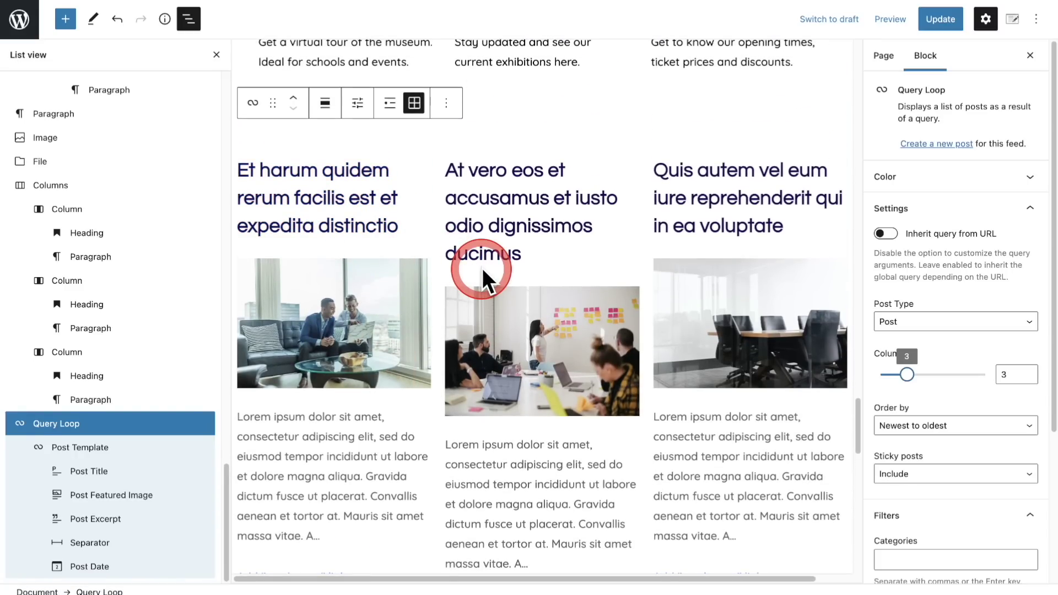
pyautogui.click(157, 496)
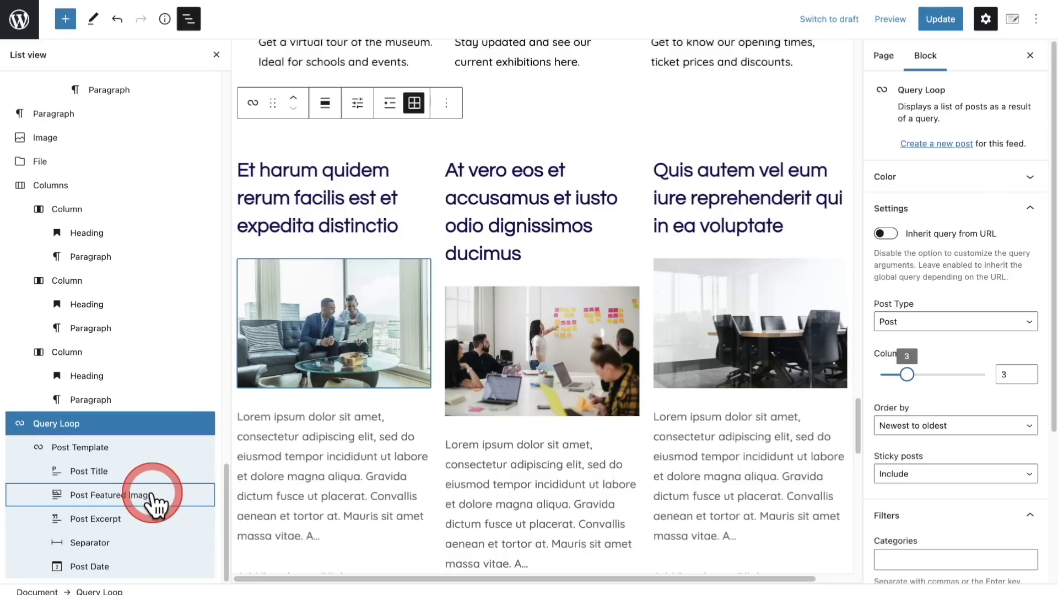
pyautogui.click(474, 418)
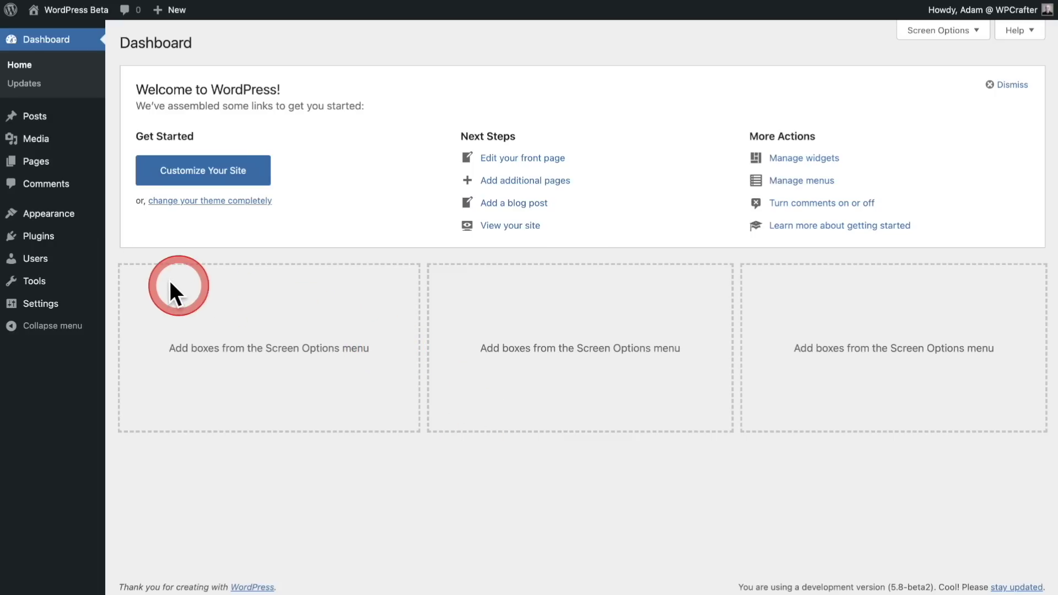
# Open the Widgets screen from the dashboard, dismiss the welcome guide, and review the Sidebar 1 widget area
pyautogui.moveTo(66, 214)
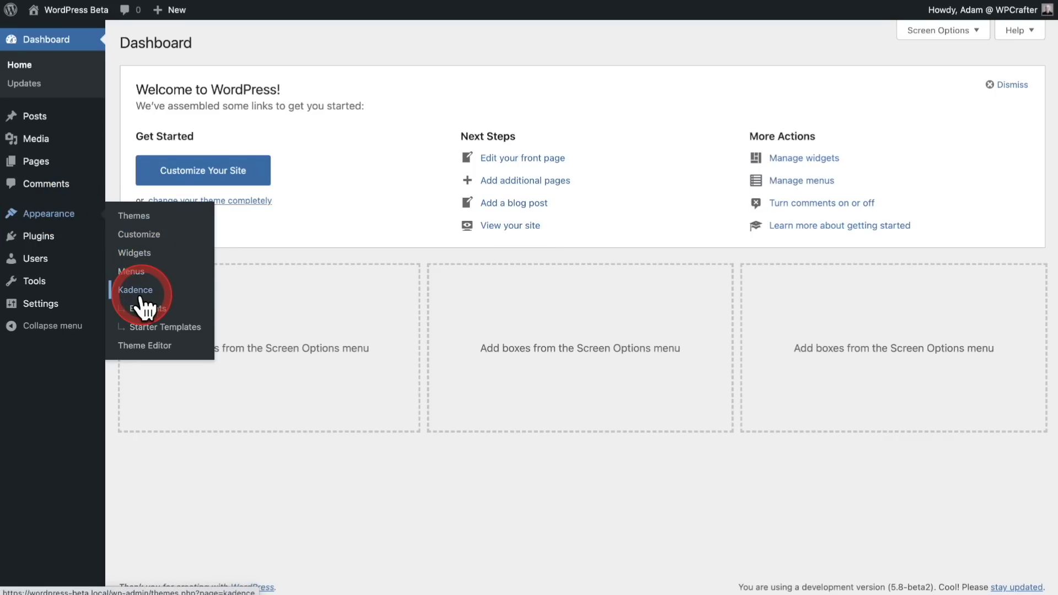
pyautogui.click(138, 252)
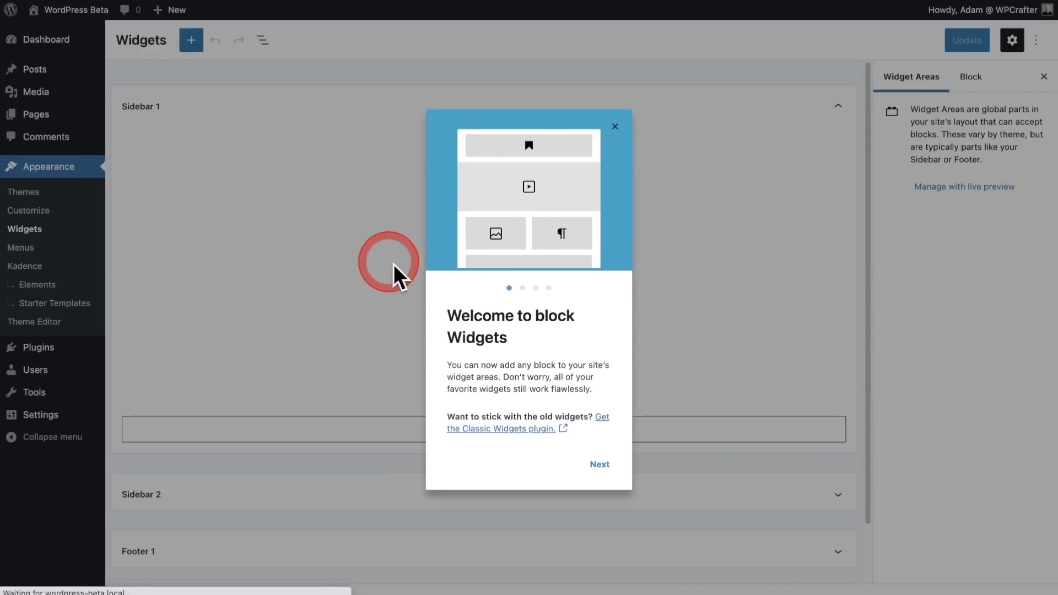
pyautogui.click(615, 127)
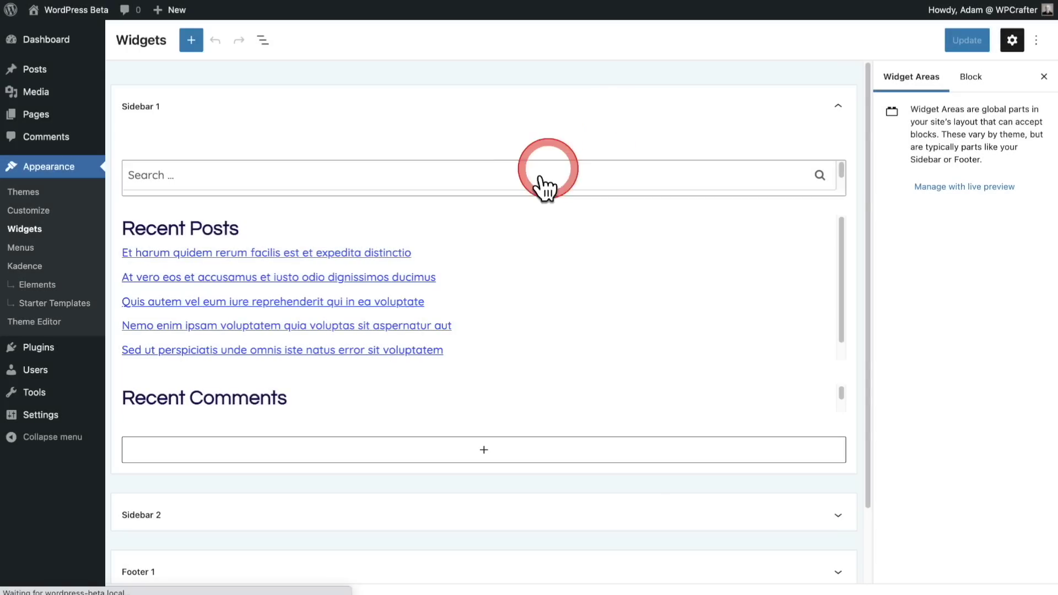
pyautogui.scroll(-1, 548, 279)
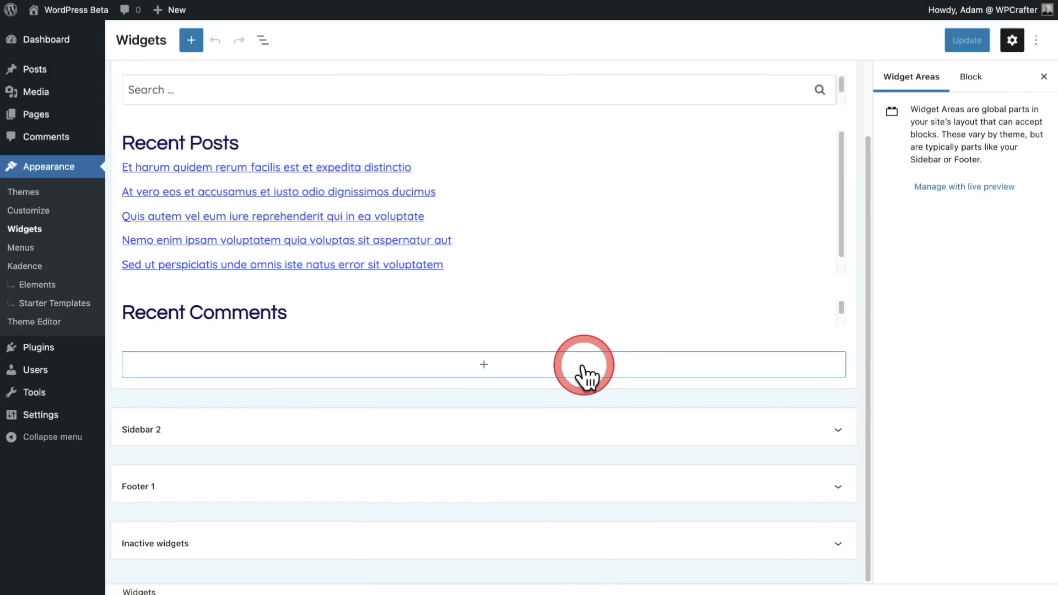
pyautogui.scroll(1, 573, 308)
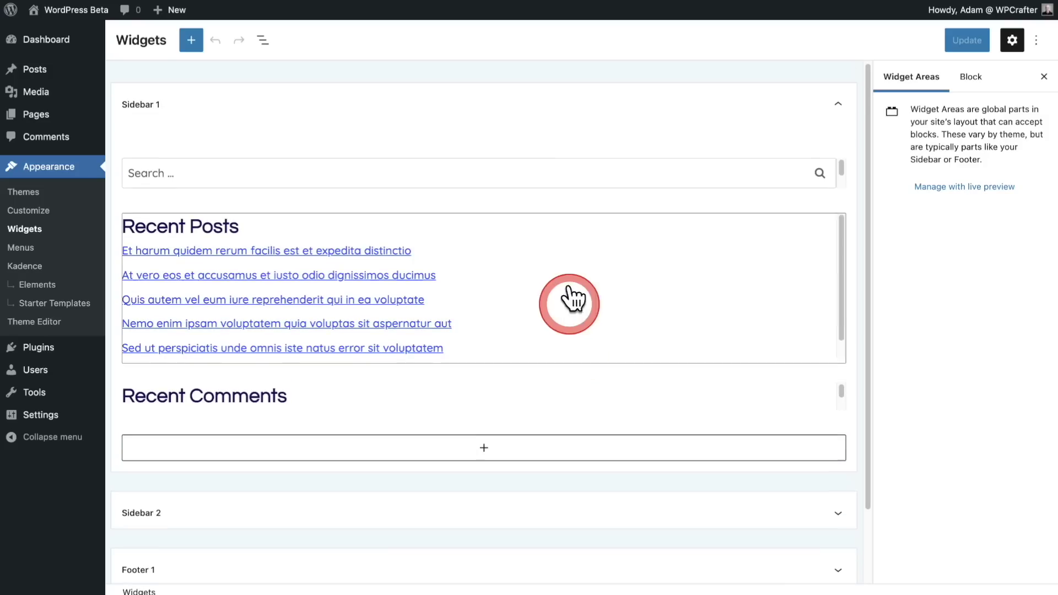
pyautogui.click(838, 110)
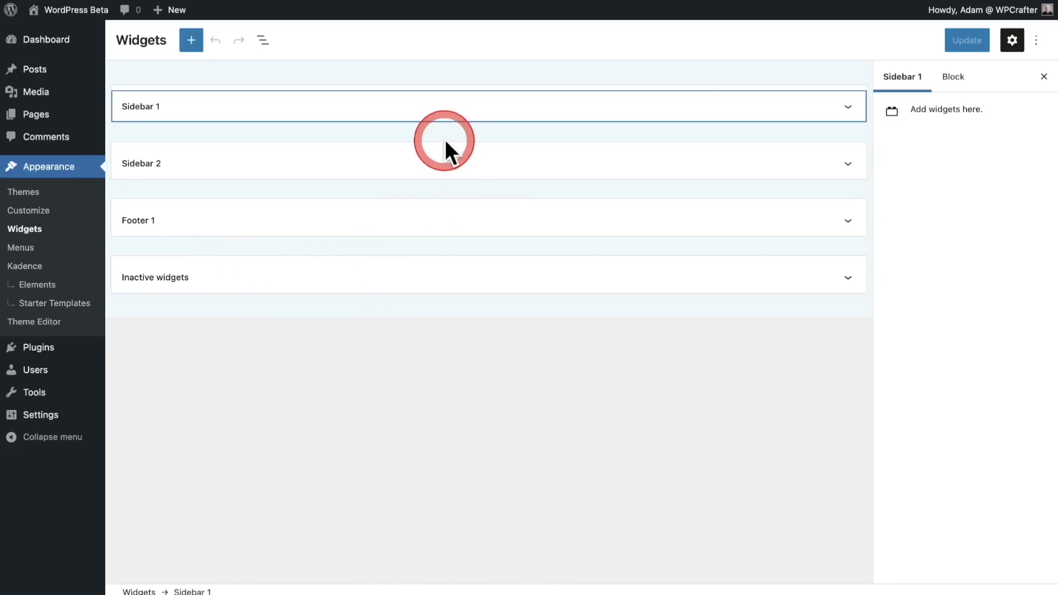
pyautogui.click(843, 108)
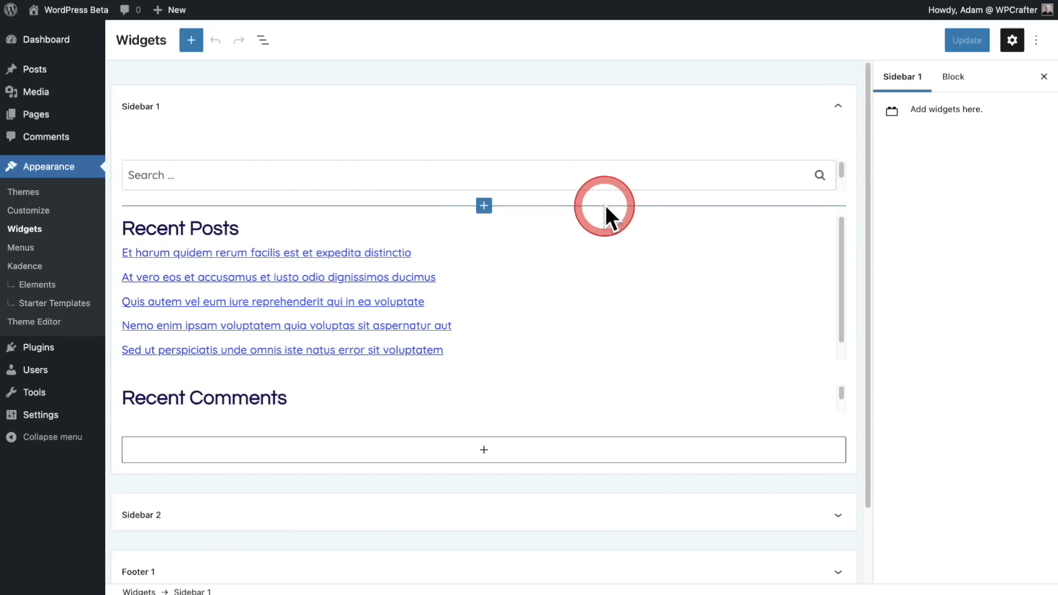
# Locate the Recent Posts legacy widget of Sidebar 1 in the list view and remove it
pyautogui.click(263, 42)
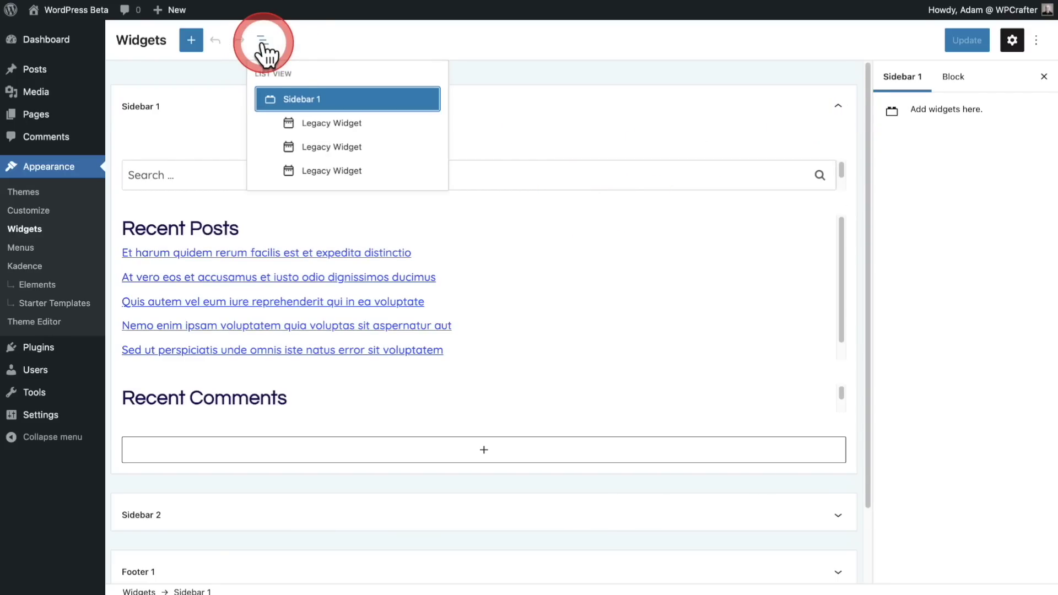
pyautogui.click(314, 124)
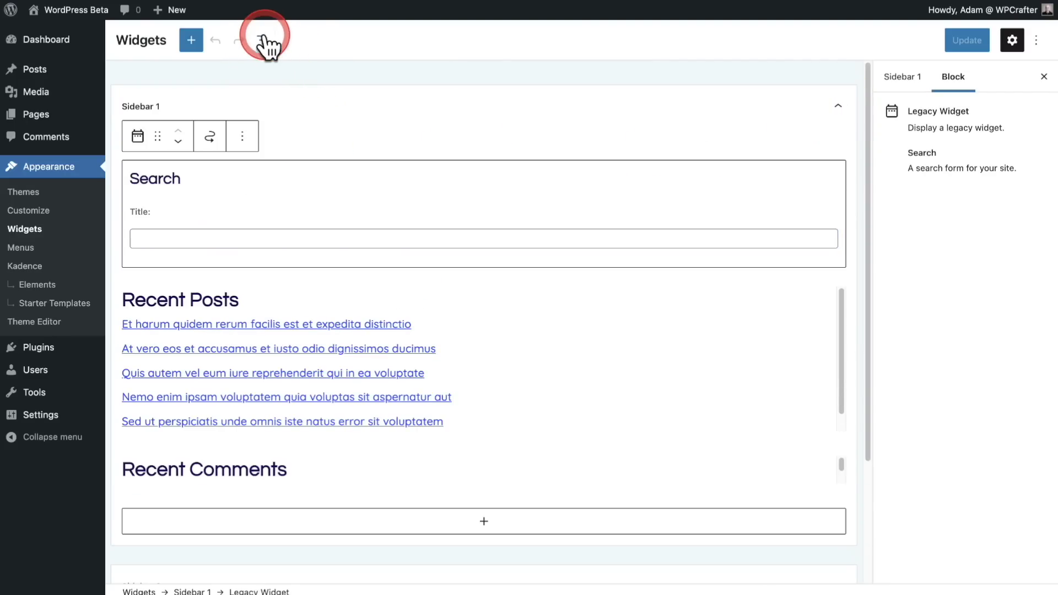
pyautogui.click(264, 43)
pyautogui.click(312, 142)
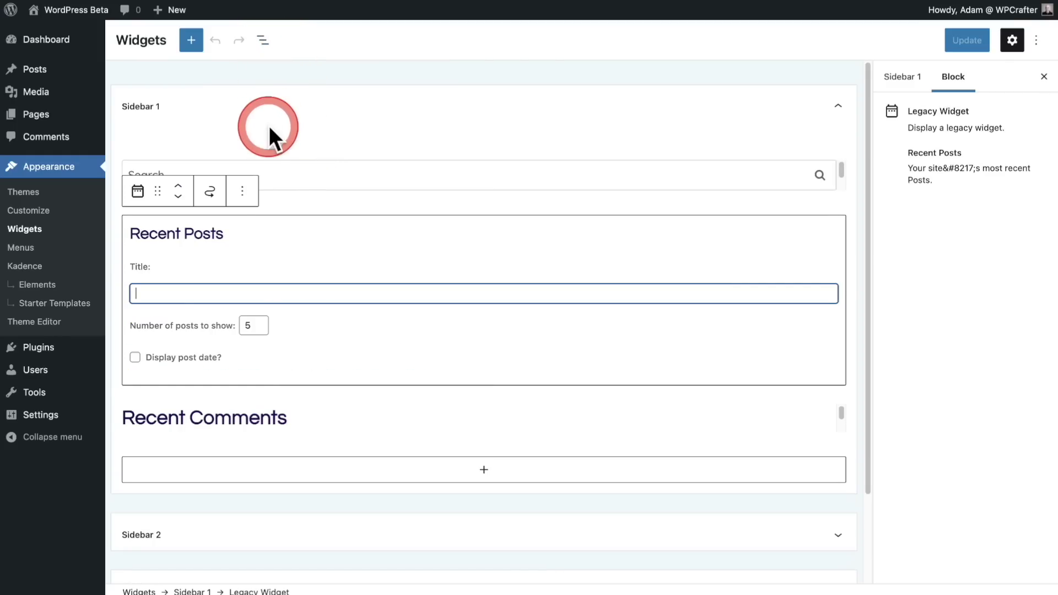
pyautogui.click(242, 200)
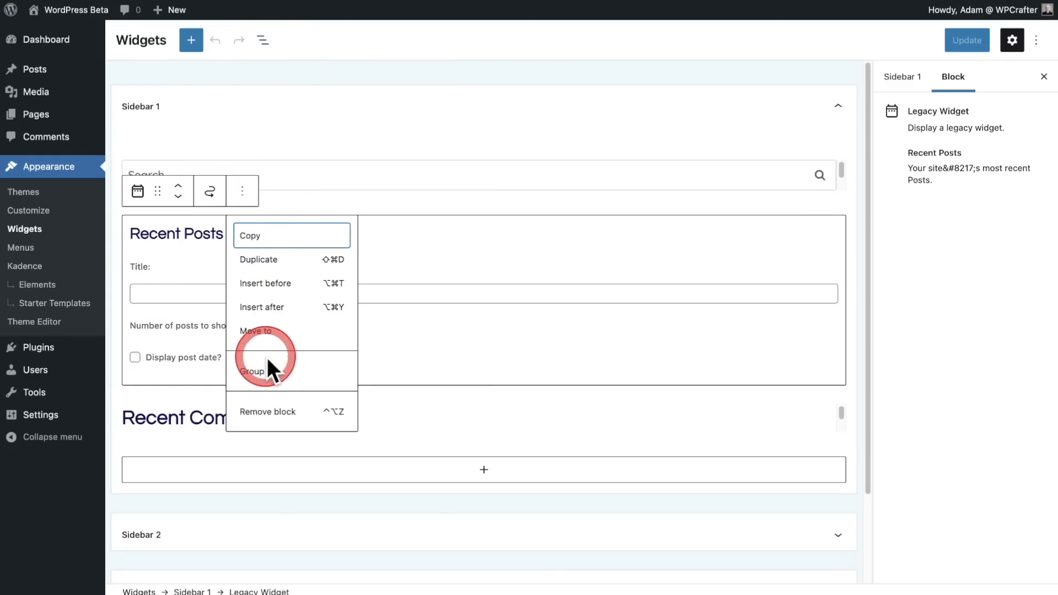
pyautogui.click(274, 413)
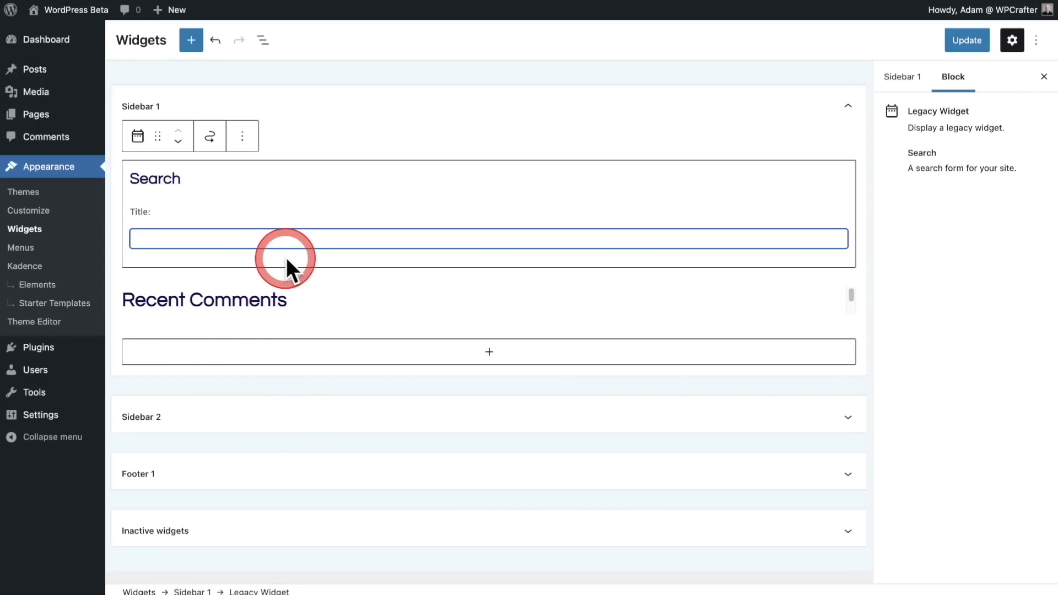
# Add a Paragraph block with the text "gdsfgdsfgsdfg" below the Search widget in Sidebar 1
pyautogui.click(243, 135)
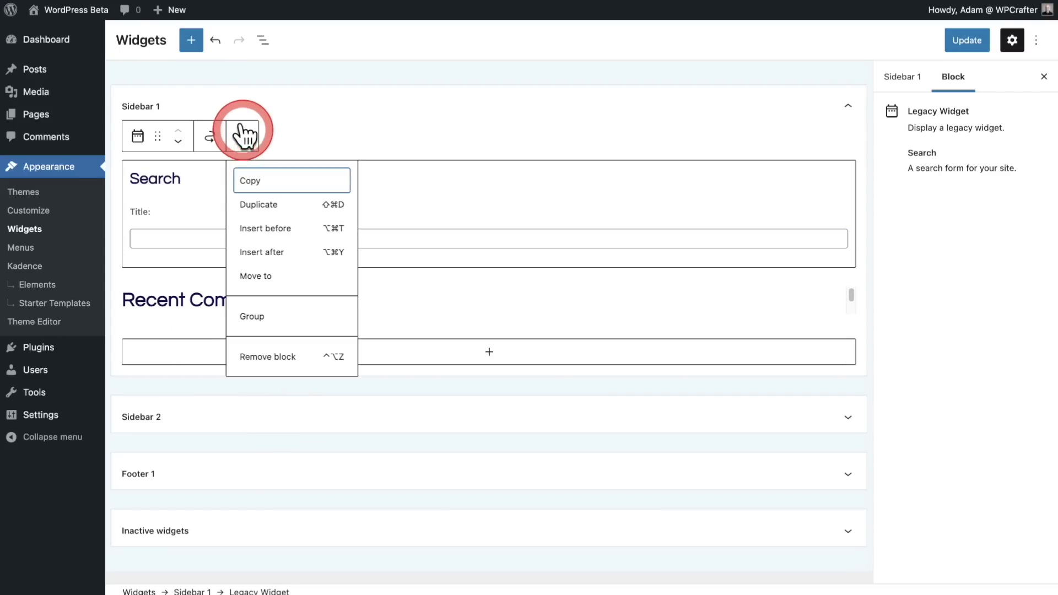
pyautogui.click(191, 41)
pyautogui.click(216, 210)
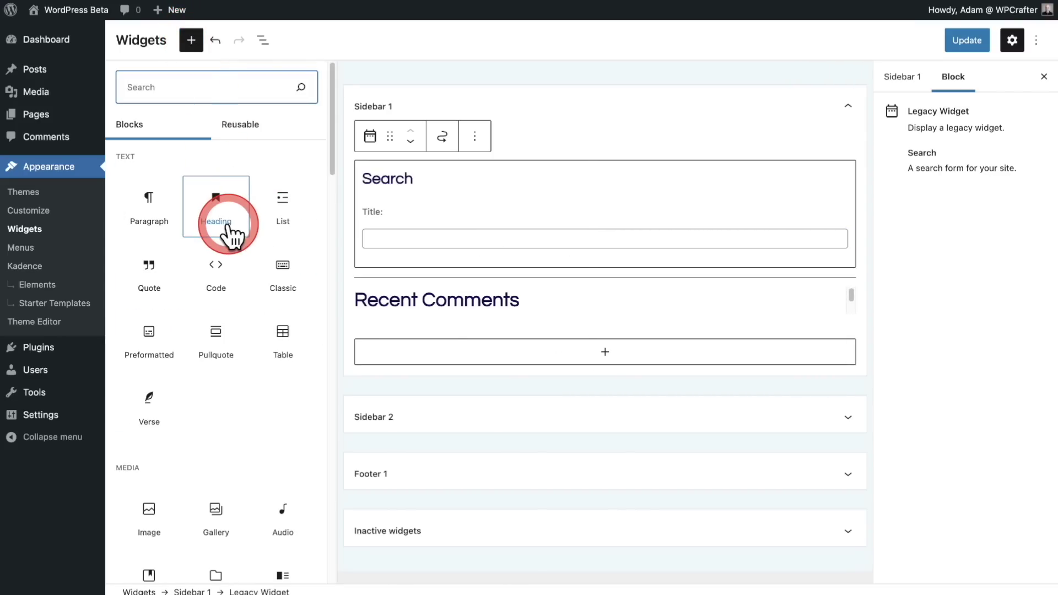
pyautogui.click(152, 203)
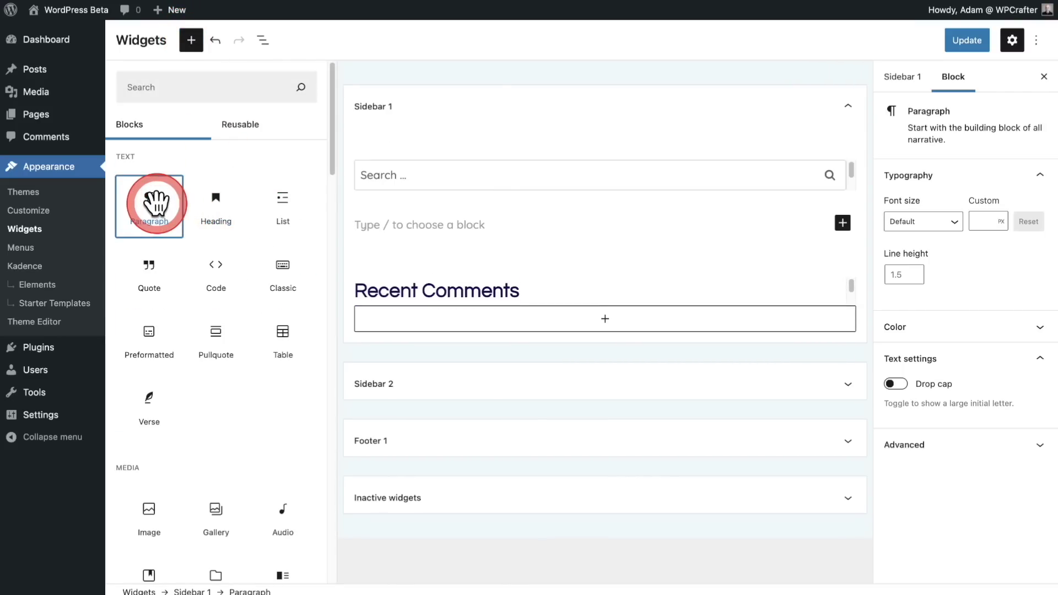
pyautogui.click(372, 235)
pyautogui.click(414, 224)
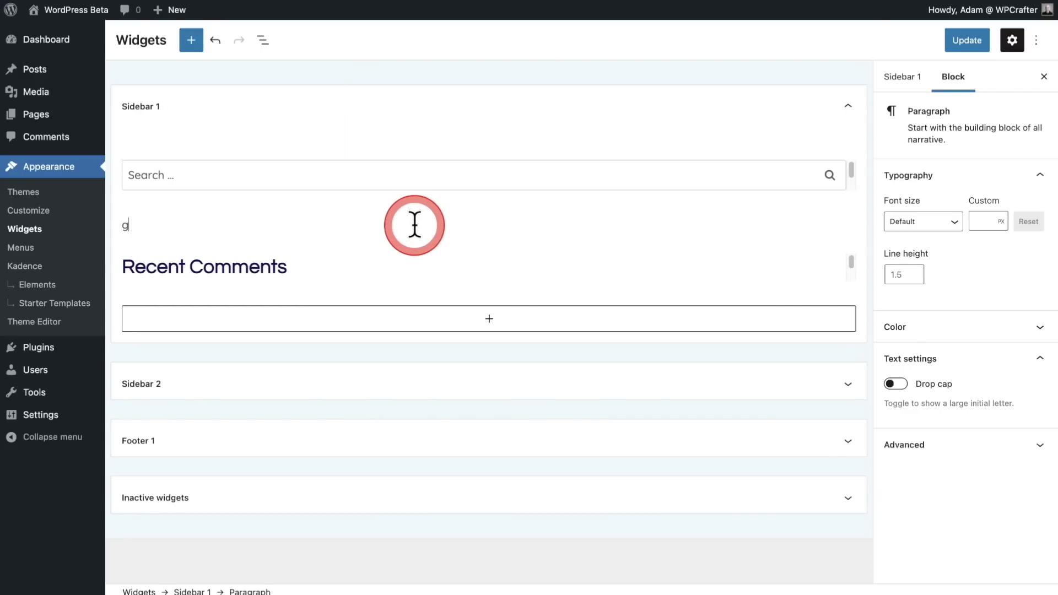
pyautogui.write('gdsfgdsfgsdfg')
# Browse the blocks that can be added to the widget area, including the design and theme blocks
pyautogui.click(190, 31)
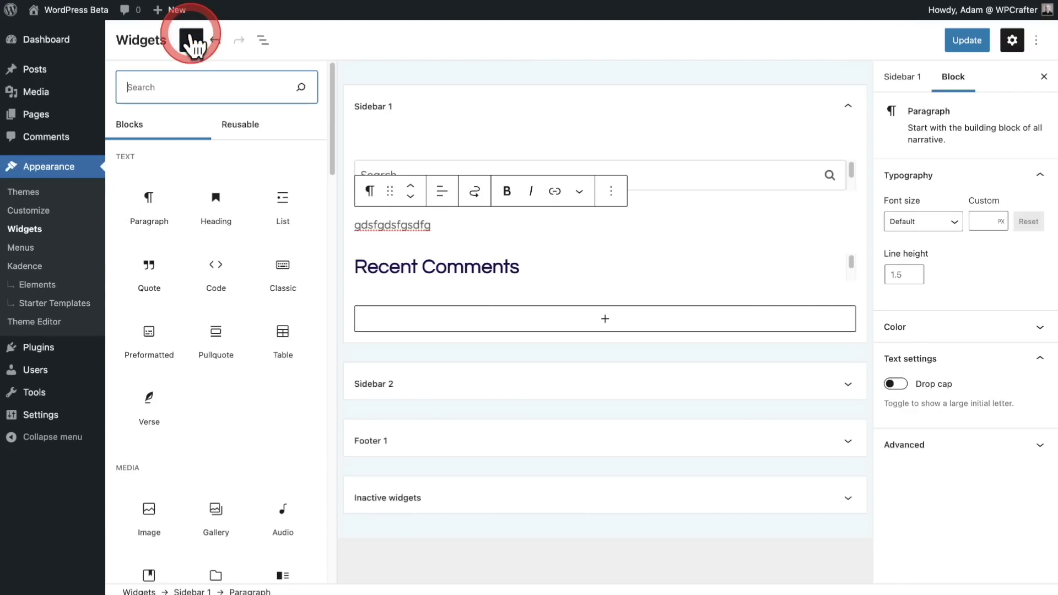
pyautogui.moveTo(220, 260); pyautogui.dragTo(224, 262)
pyautogui.scroll(-7, 225, 262)
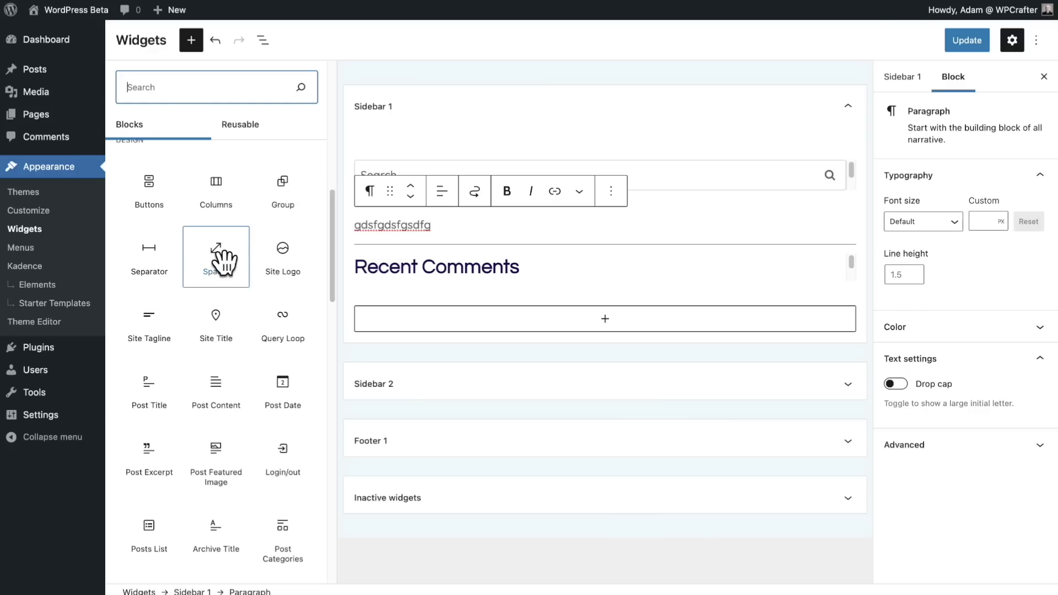
pyautogui.click(225, 262)
pyautogui.scroll(-3, 225, 262)
pyautogui.moveTo(225, 262); pyautogui.dragTo(677, 228)
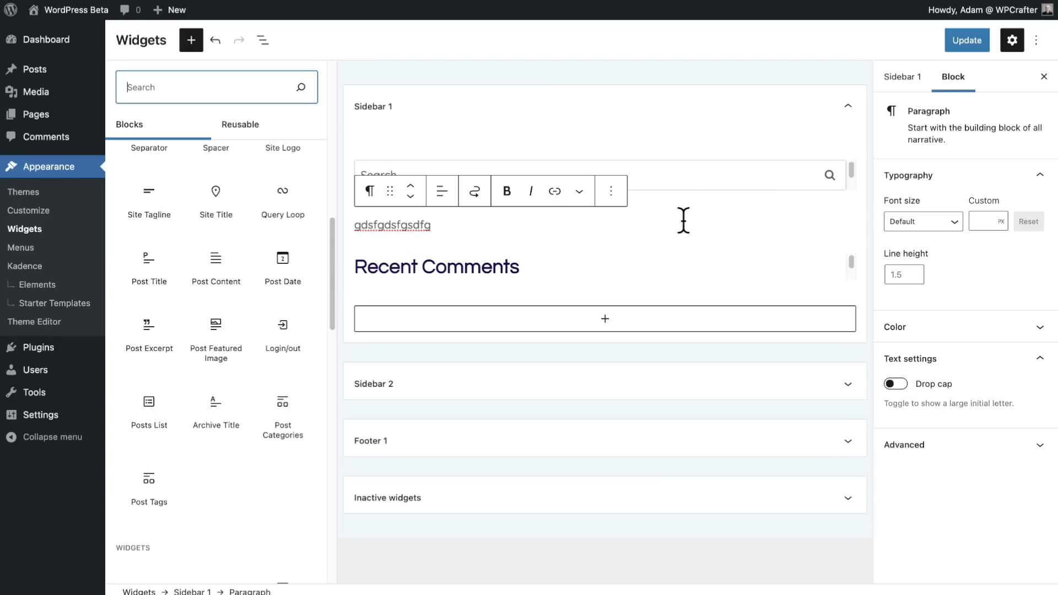
# Leave the Widgets screen without saving and open the Widgets section of the Customizer
pyautogui.click(52, 210)
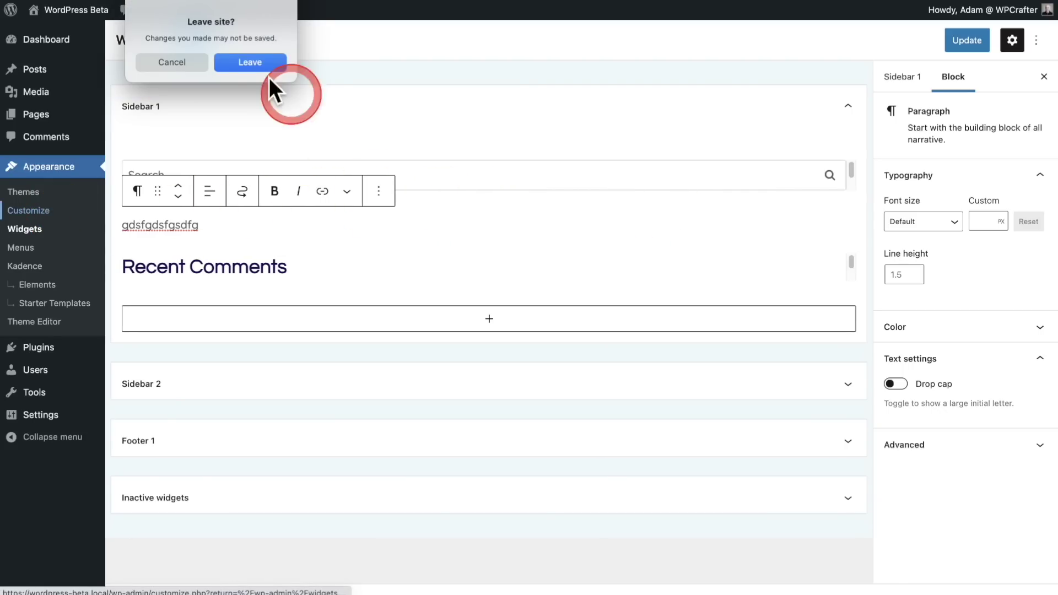
pyautogui.click(240, 60)
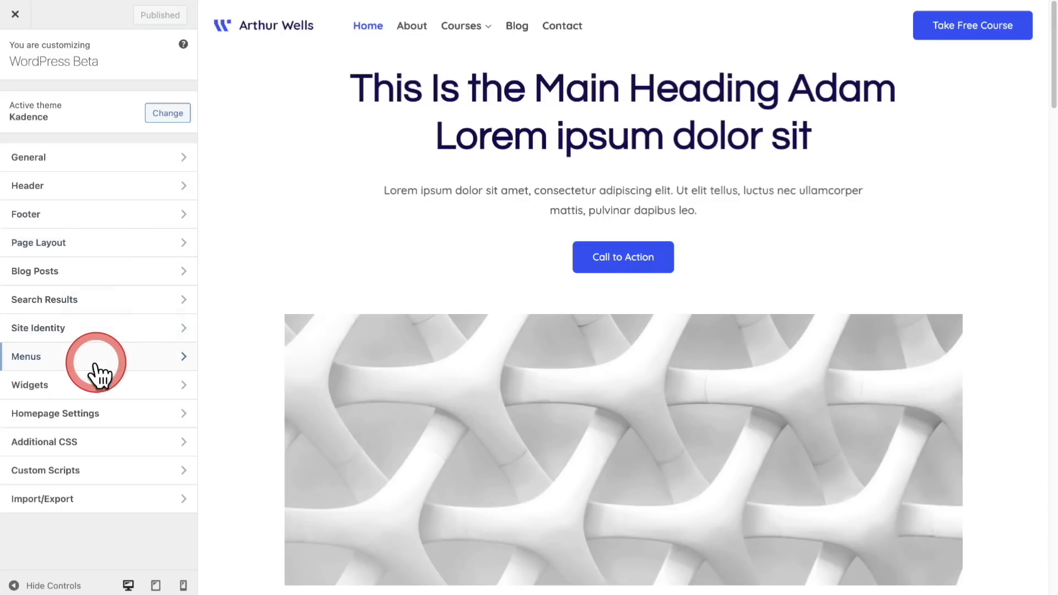
pyautogui.click(96, 385)
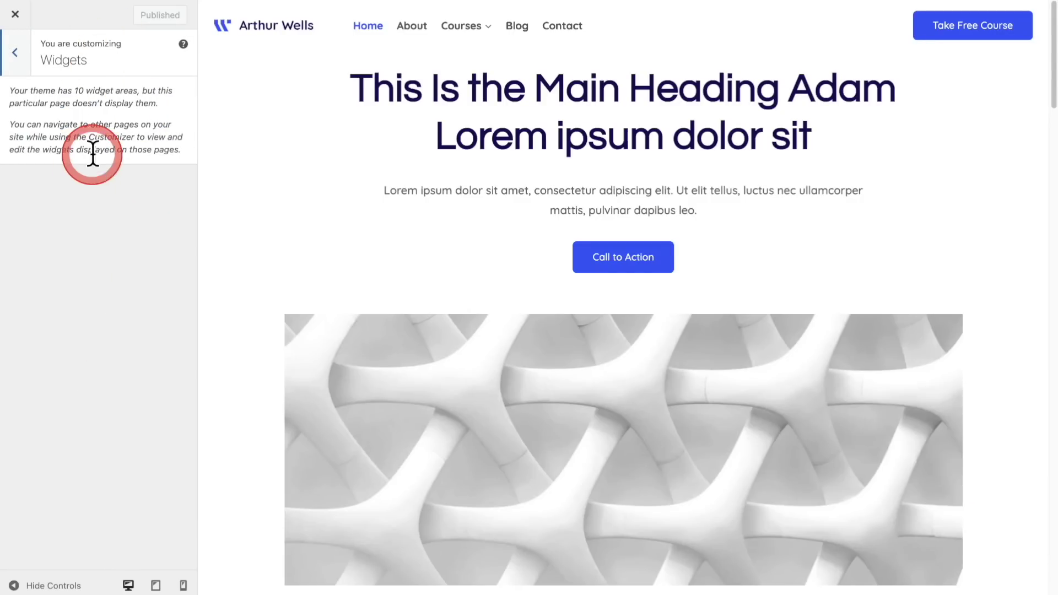
# Preview the blog post "Et harum quidem rerum facilis est et expedita distinctio" and review the blocks that can be added to its Sidebar 1
pyautogui.click(518, 28)
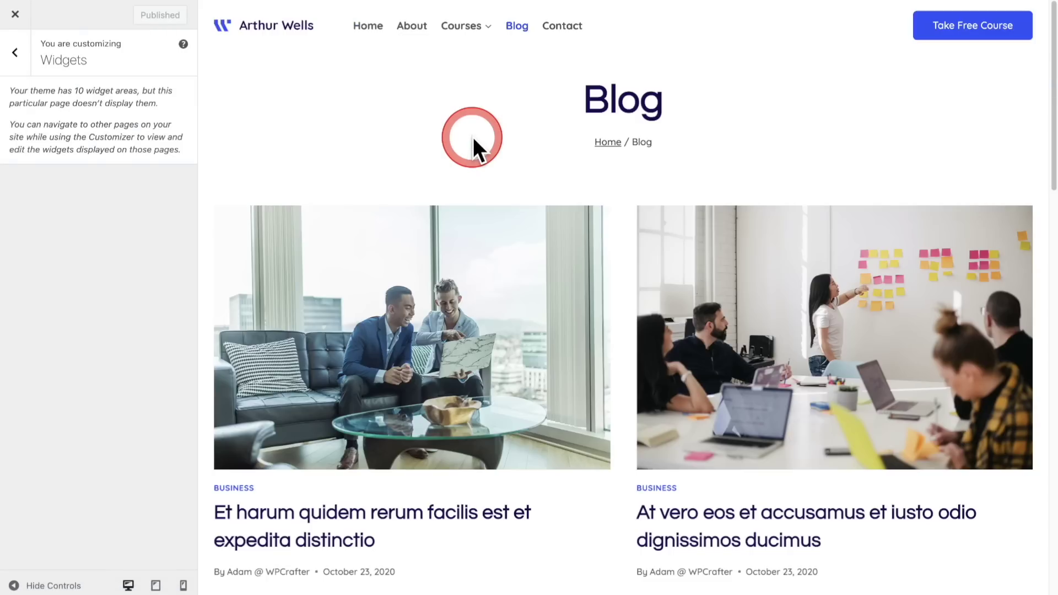
pyautogui.click(456, 272)
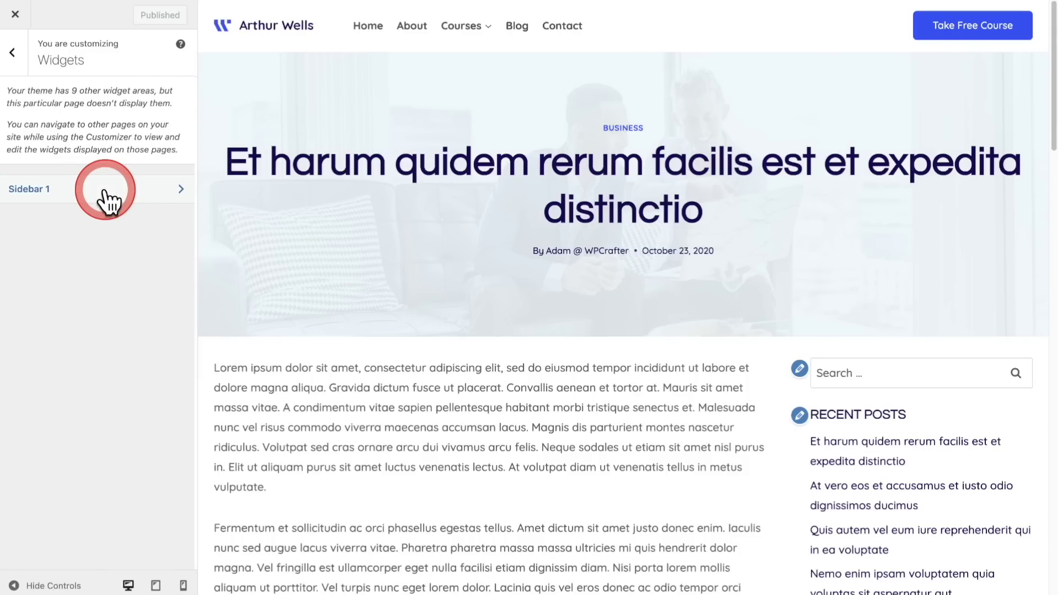
pyautogui.click(105, 189)
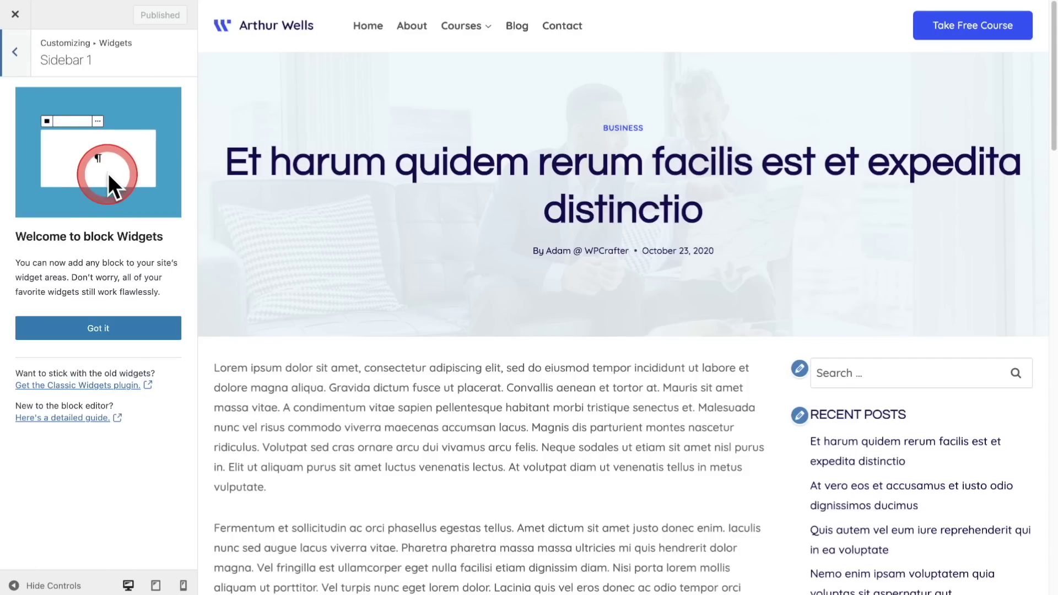
pyautogui.click(90, 325)
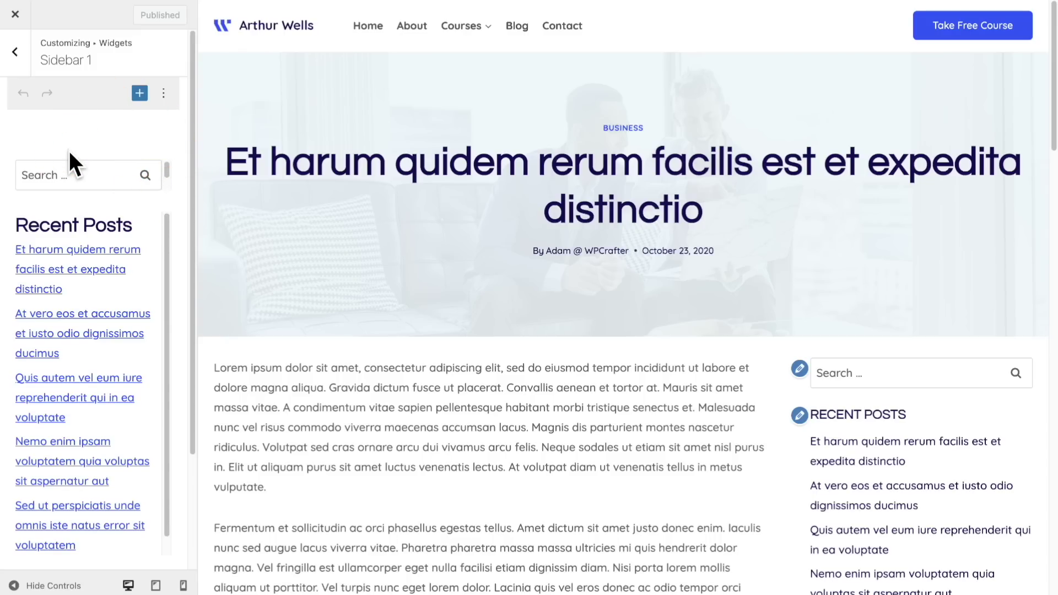
pyautogui.click(139, 93)
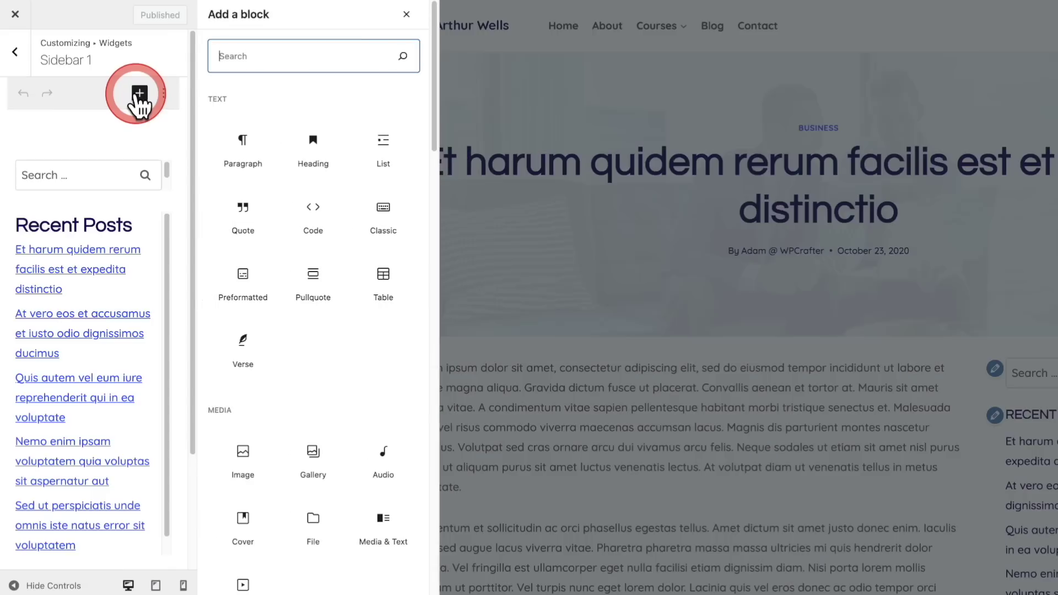
pyautogui.click(313, 165)
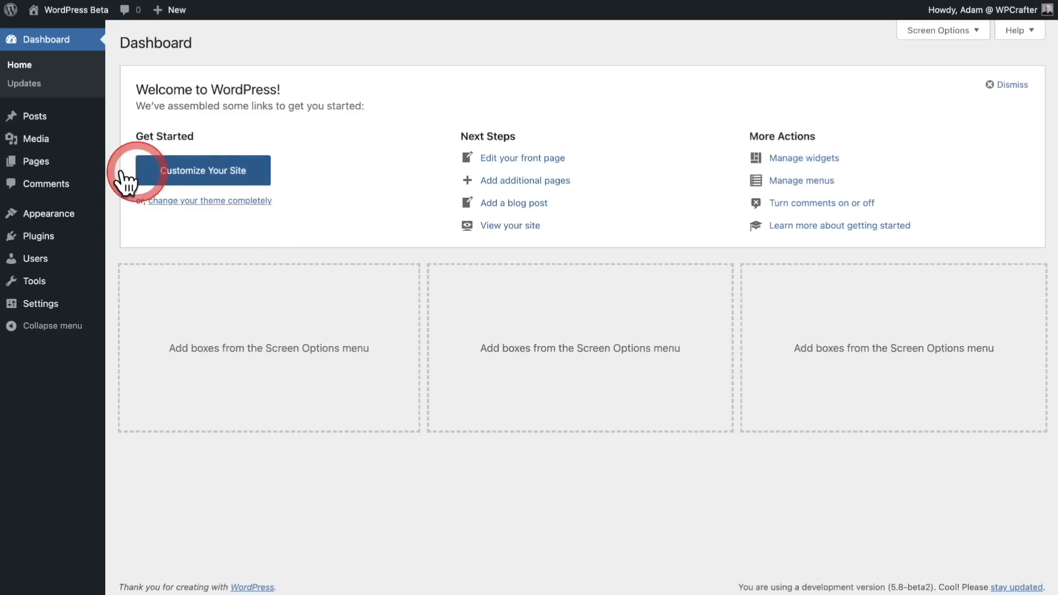
# Open the Home page for editing and create a custom template named "Adams Template", dismissing the autosave notice
pyautogui.click(45, 162)
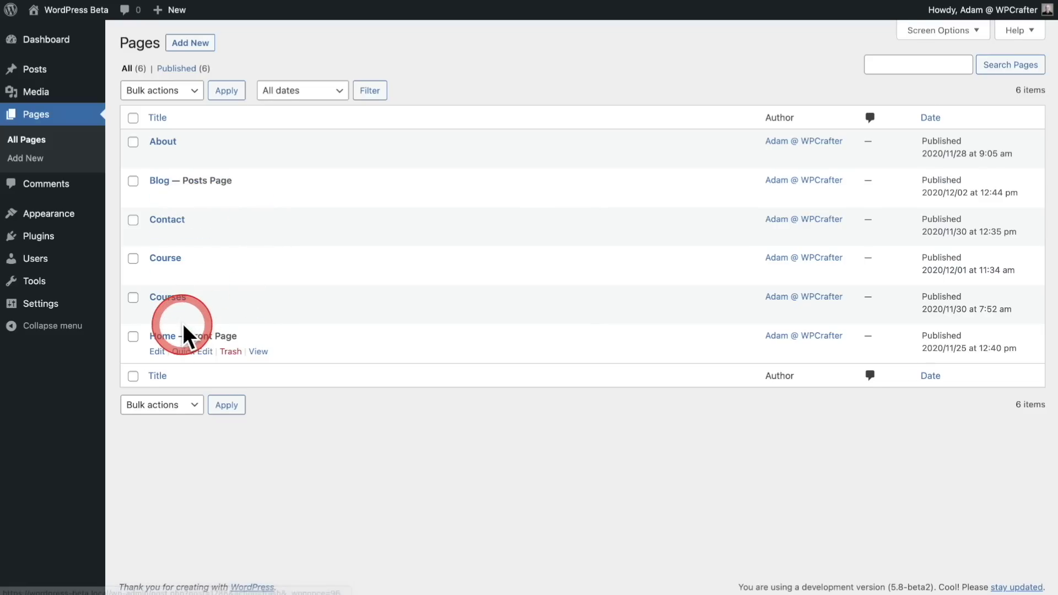
pyautogui.click(160, 337)
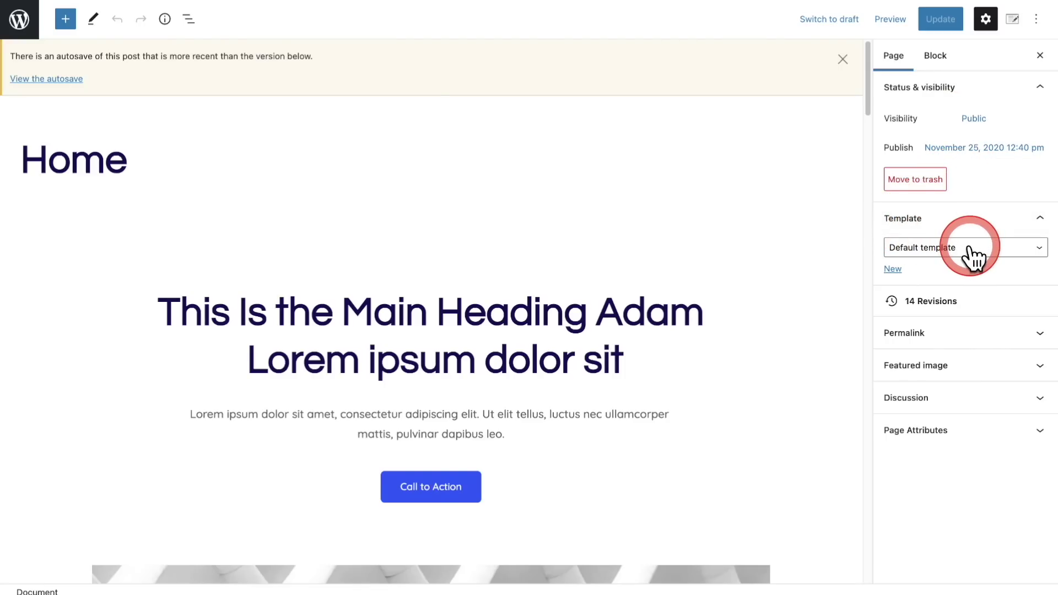
pyautogui.click(891, 269)
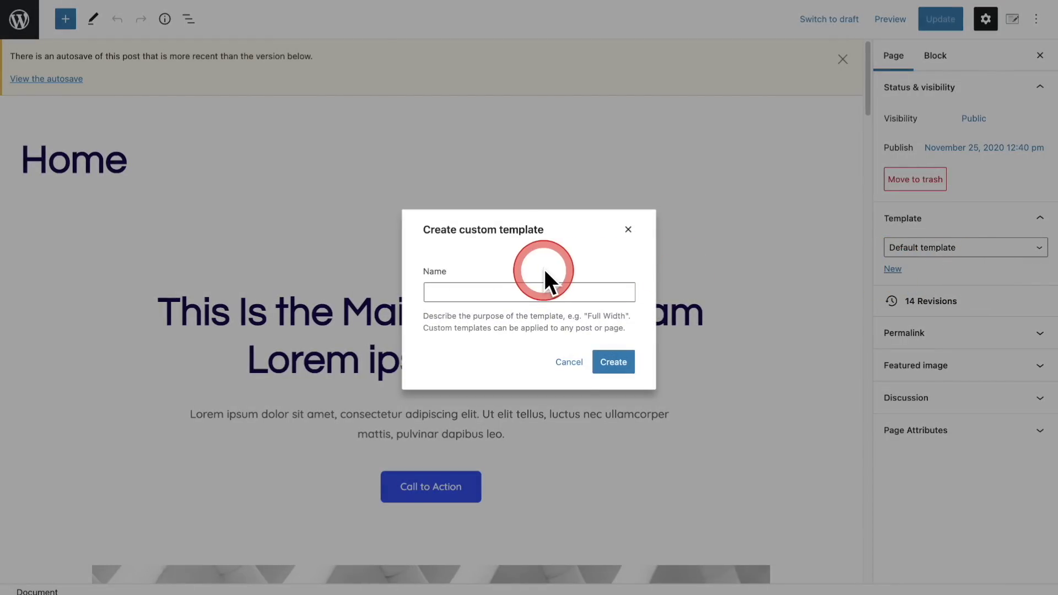
pyautogui.click(521, 284)
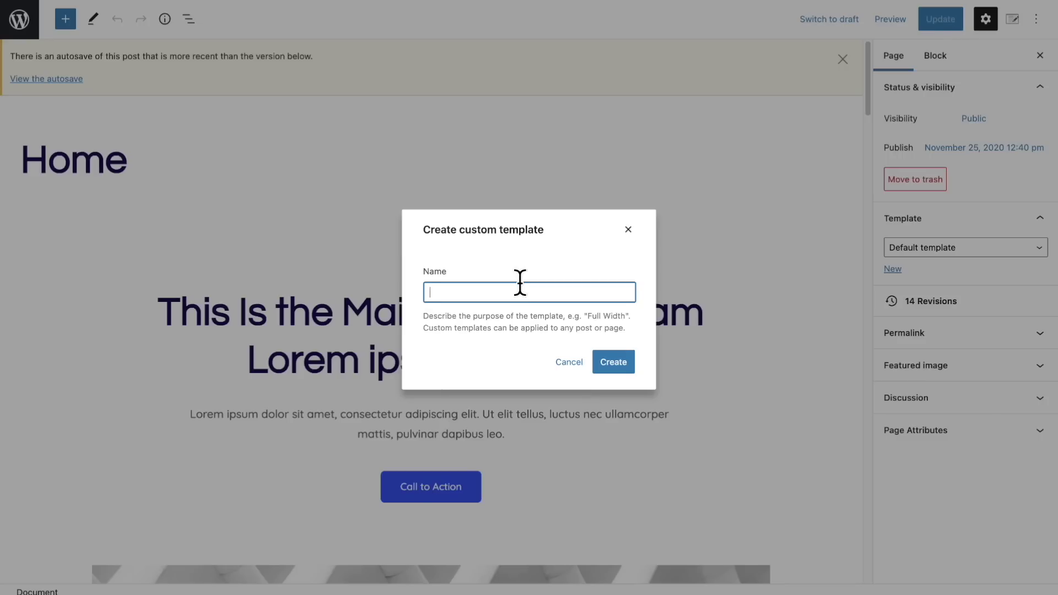
pyautogui.write('Adams Template')
pyautogui.click(610, 362)
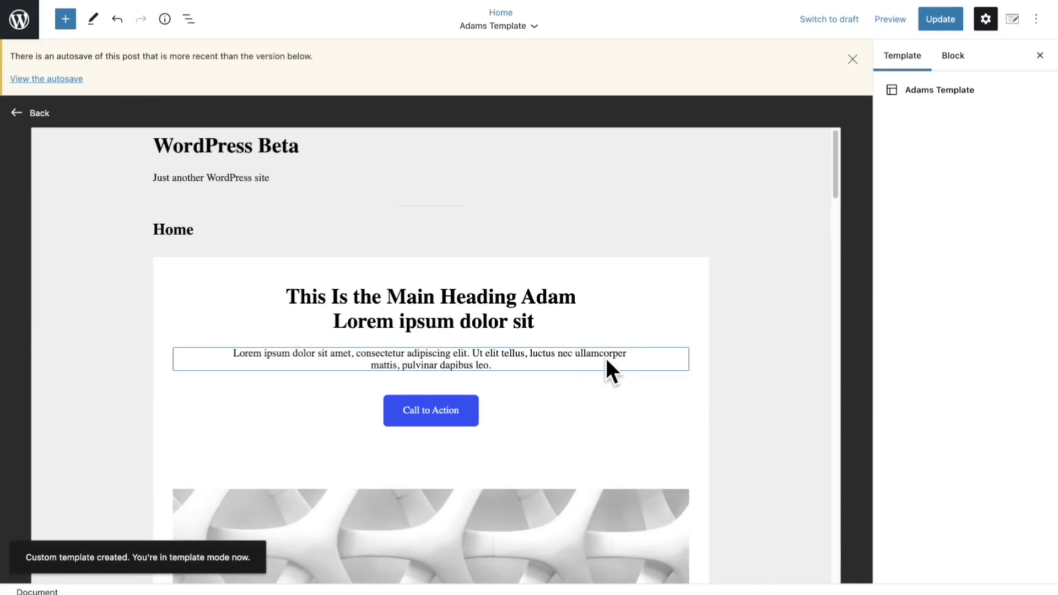
pyautogui.click(851, 60)
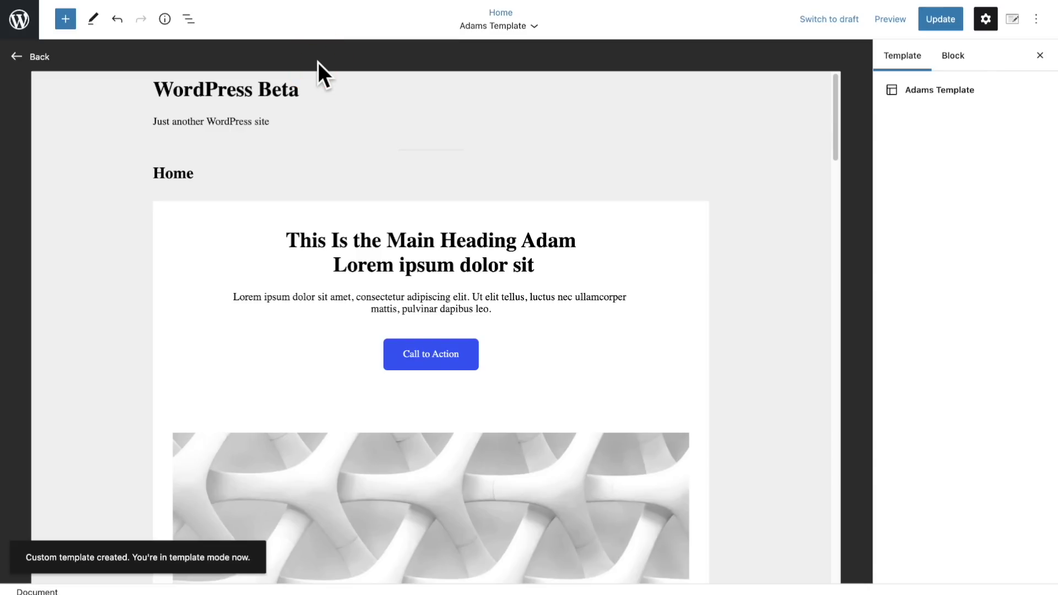
# Find the Site Logo block by searching for "site" and insert it below the site tagline in the template
pyautogui.moveTo(370, 190)
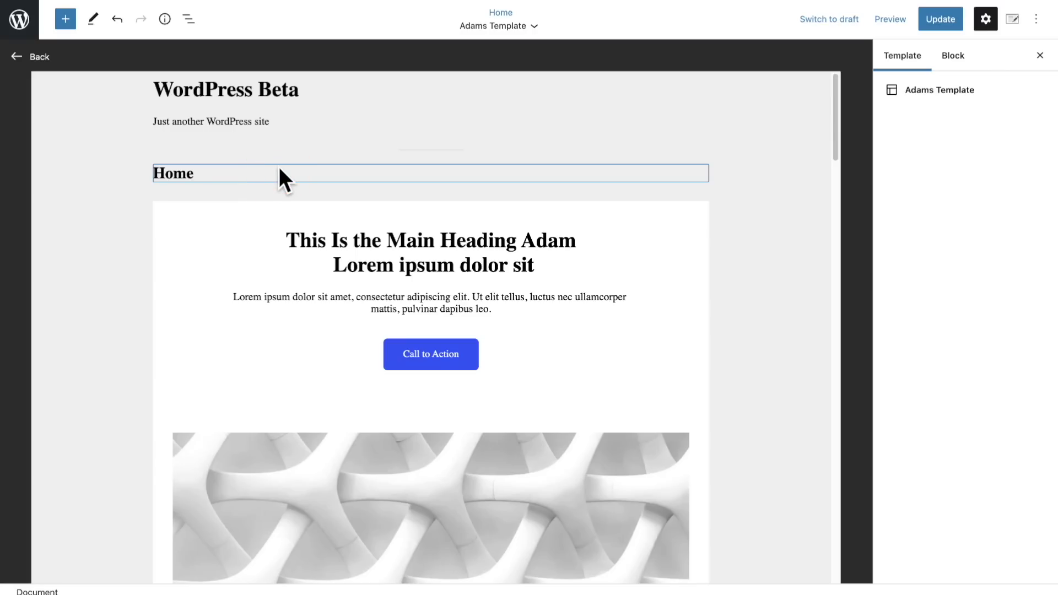
pyautogui.click(63, 20)
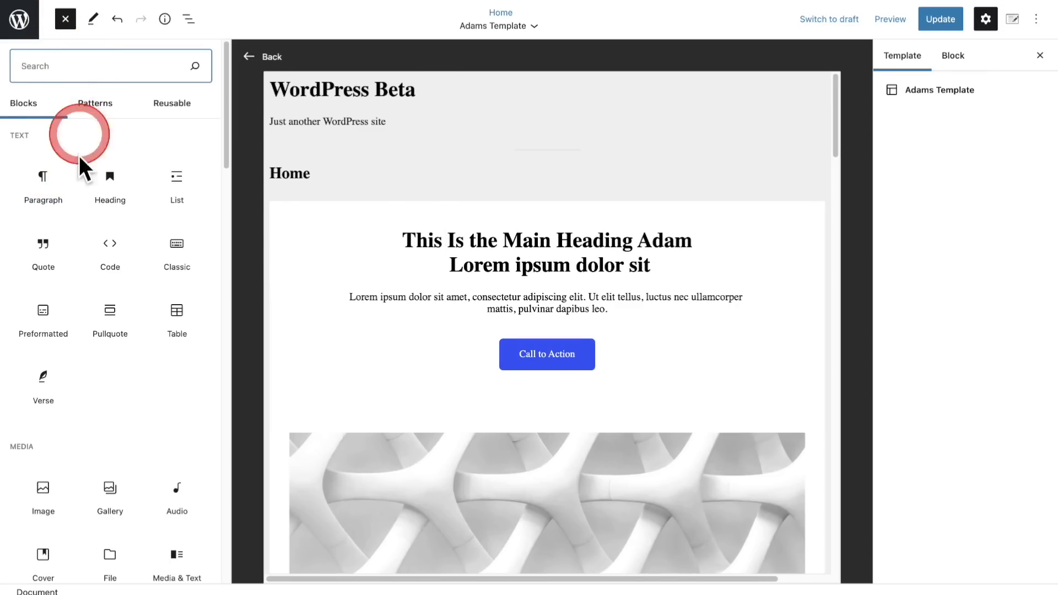
pyautogui.scroll(-2, 78, 159)
pyautogui.scroll(-2, 94, 283)
pyautogui.scroll(4, 89, 273)
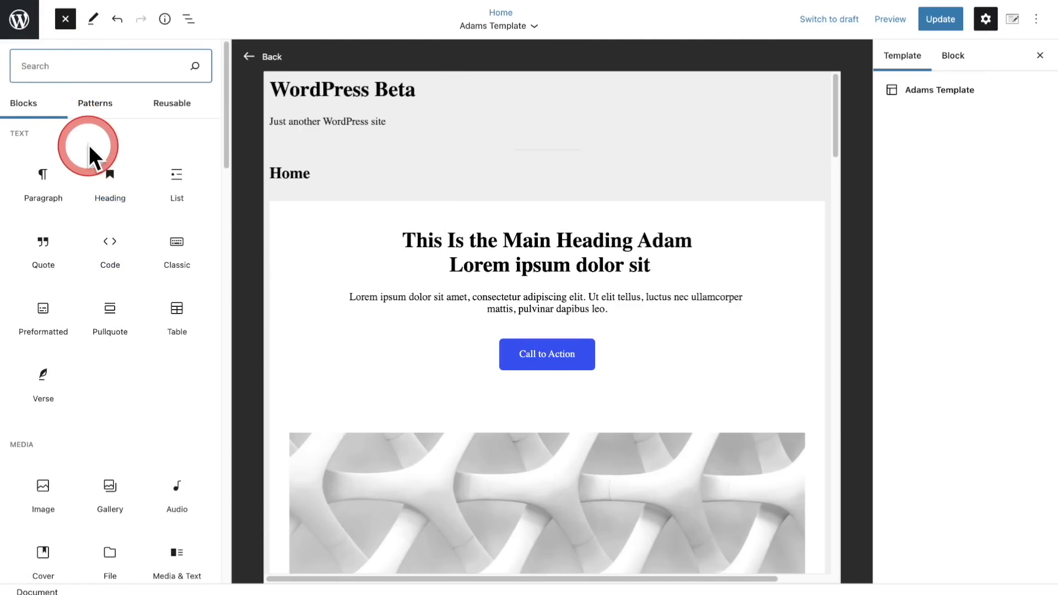
pyautogui.write('sit')
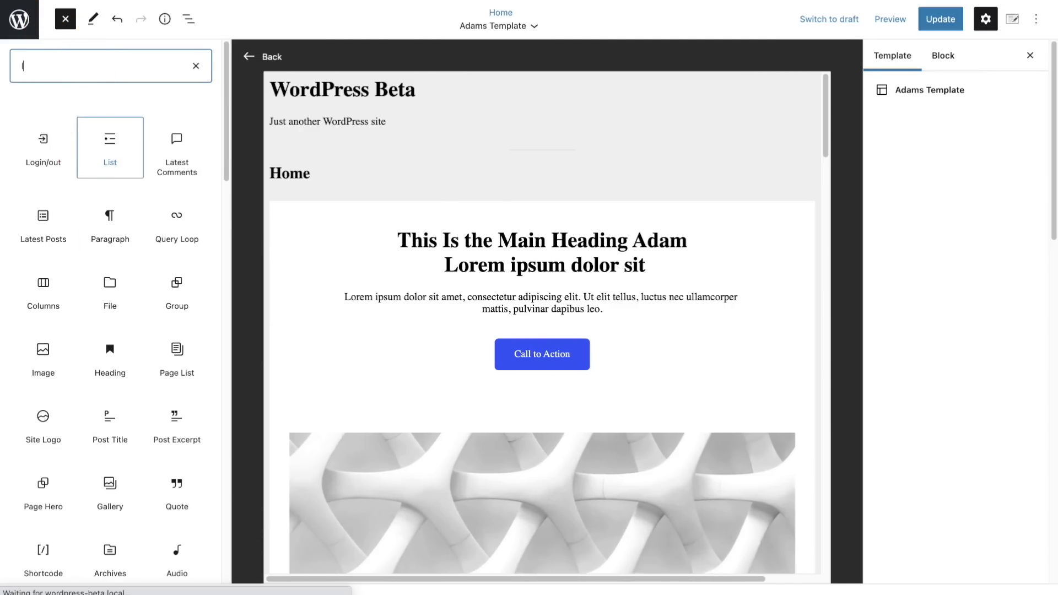
pyautogui.write('e')
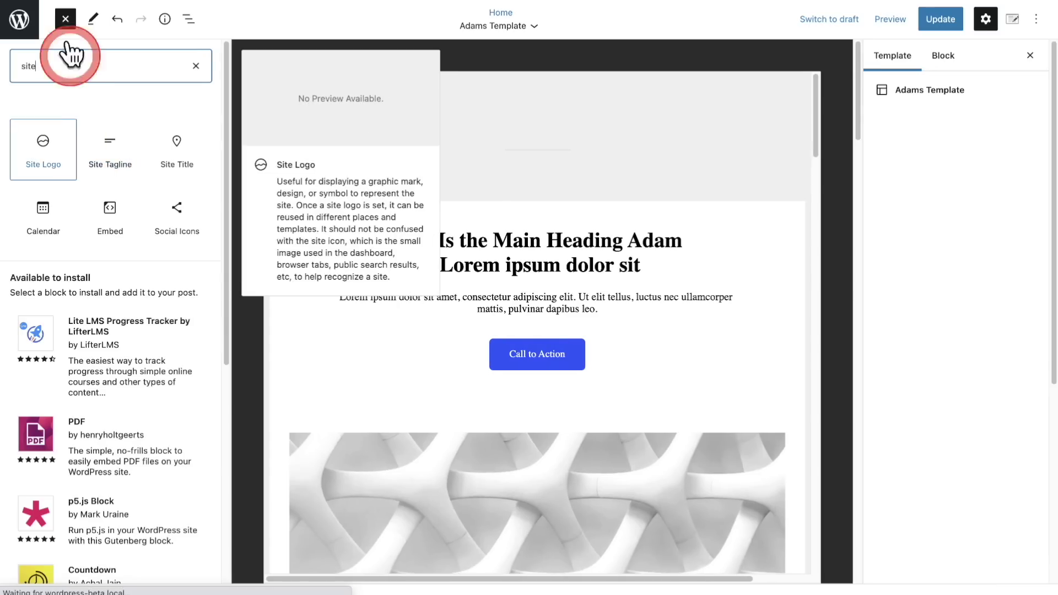
pyautogui.moveTo(38, 147); pyautogui.dragTo(365, 128)
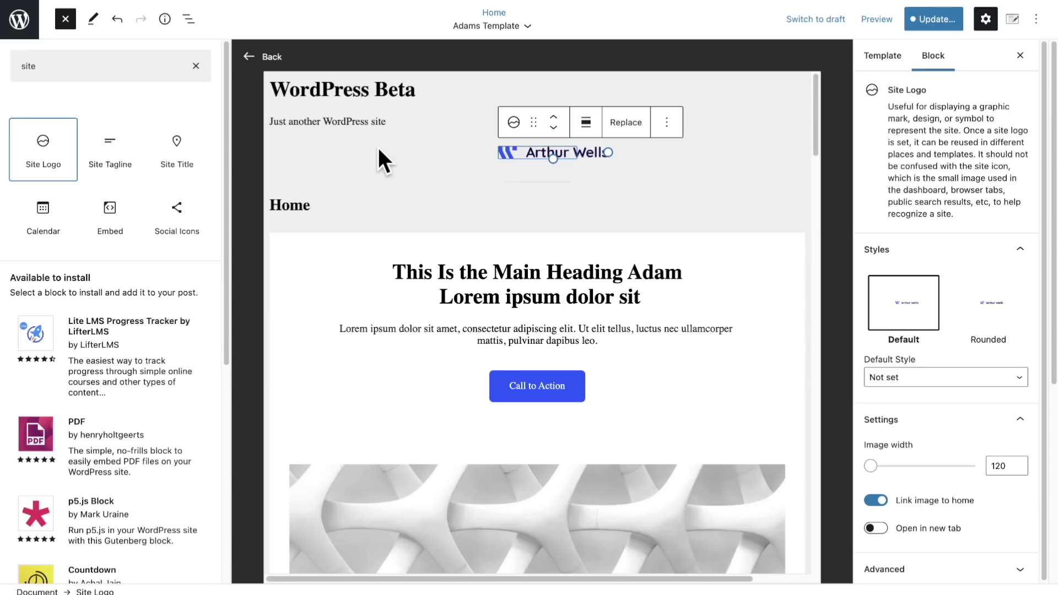
# Examine the template's block structure in the list view and select the Post Content block
pyautogui.click(292, 242)
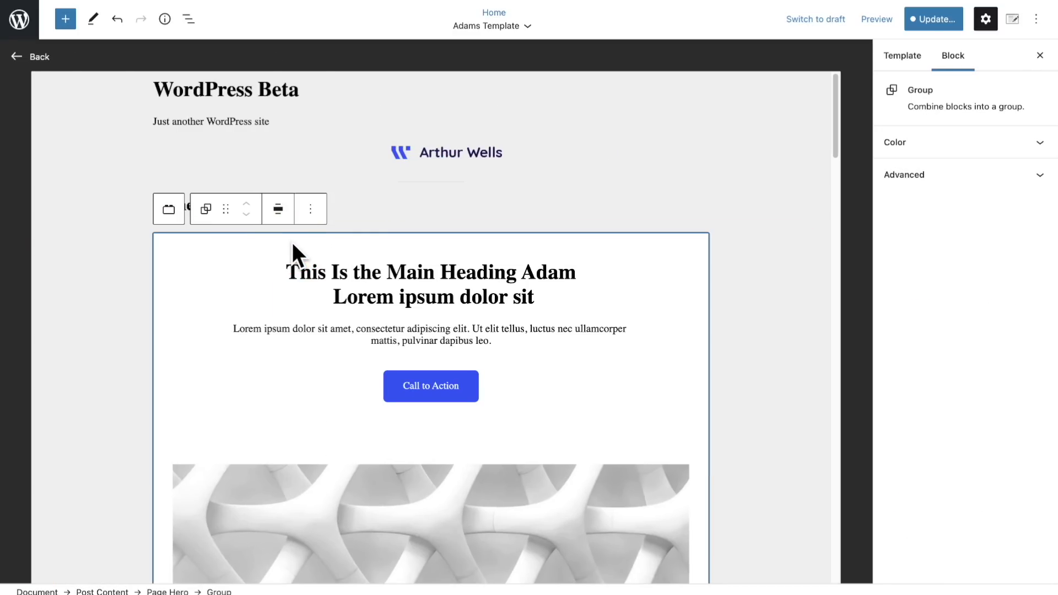
pyautogui.click(188, 18)
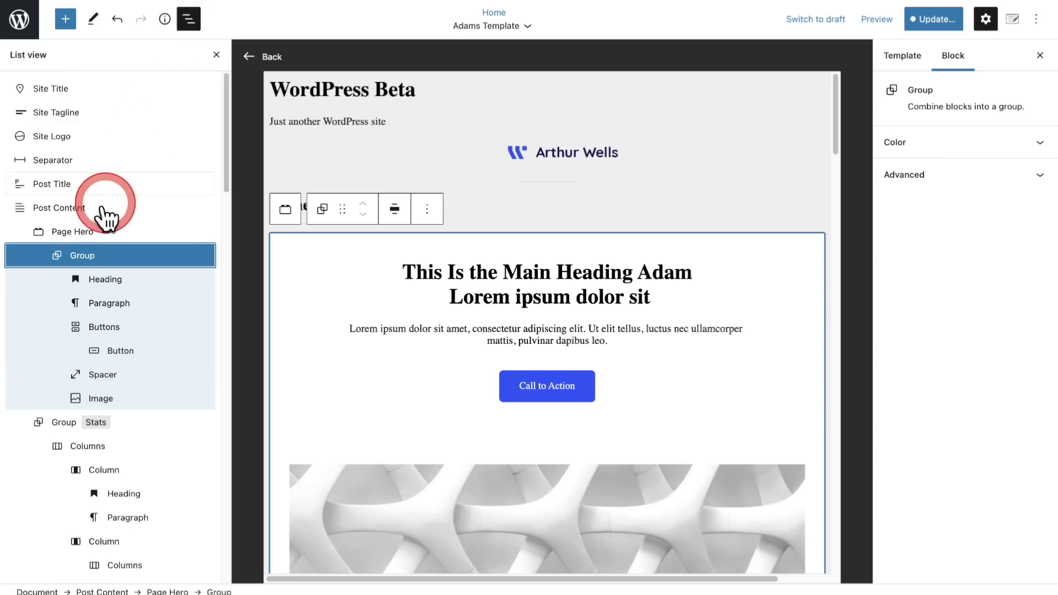
pyautogui.click(22, 208)
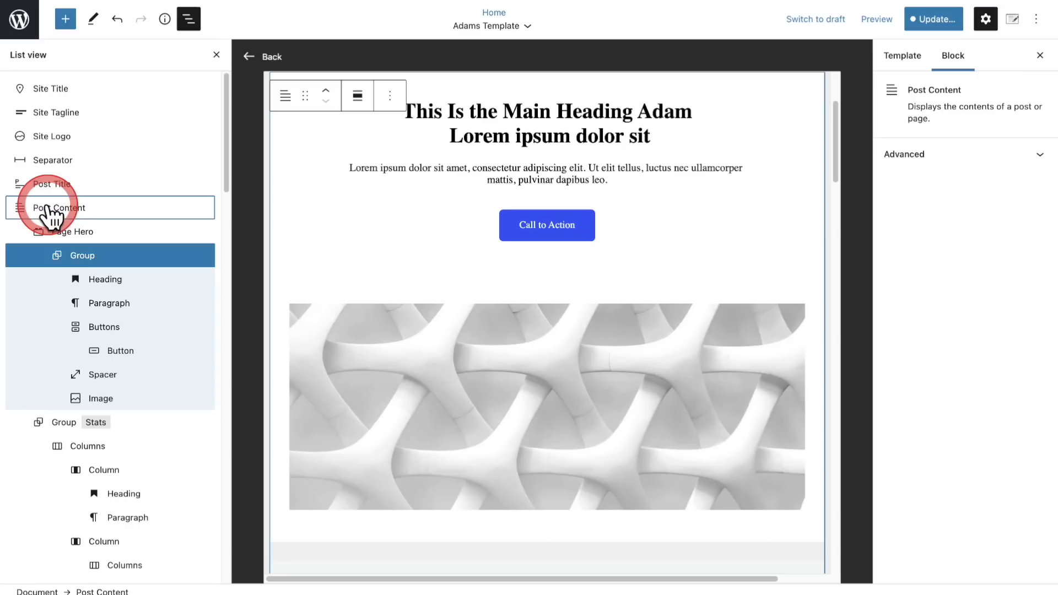
pyautogui.scroll(3, 484, 217)
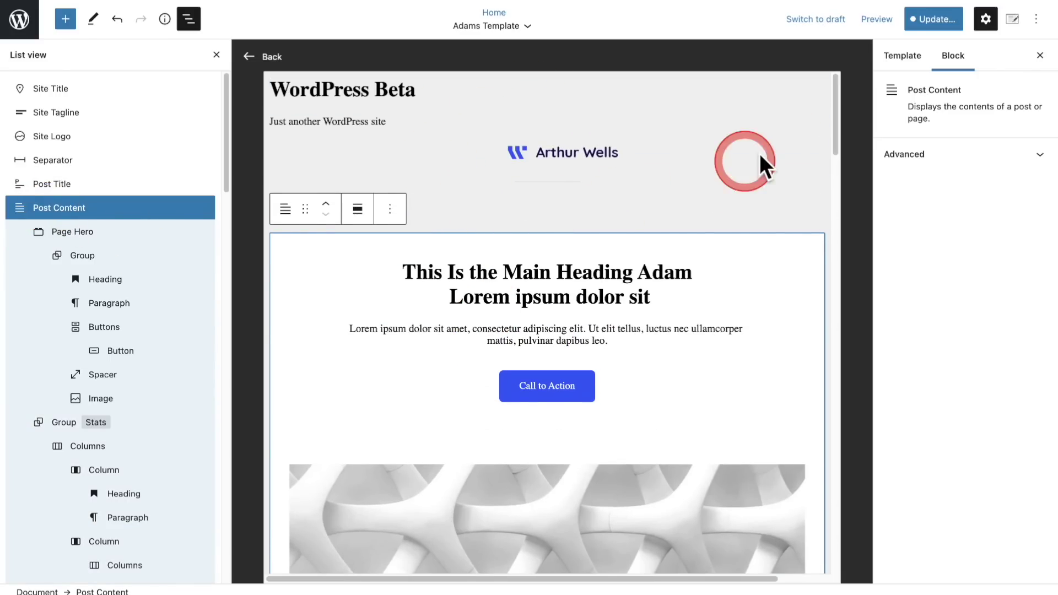
# Save the changes to both the Home page and Adams Template, and return to the page editor
pyautogui.click(930, 22)
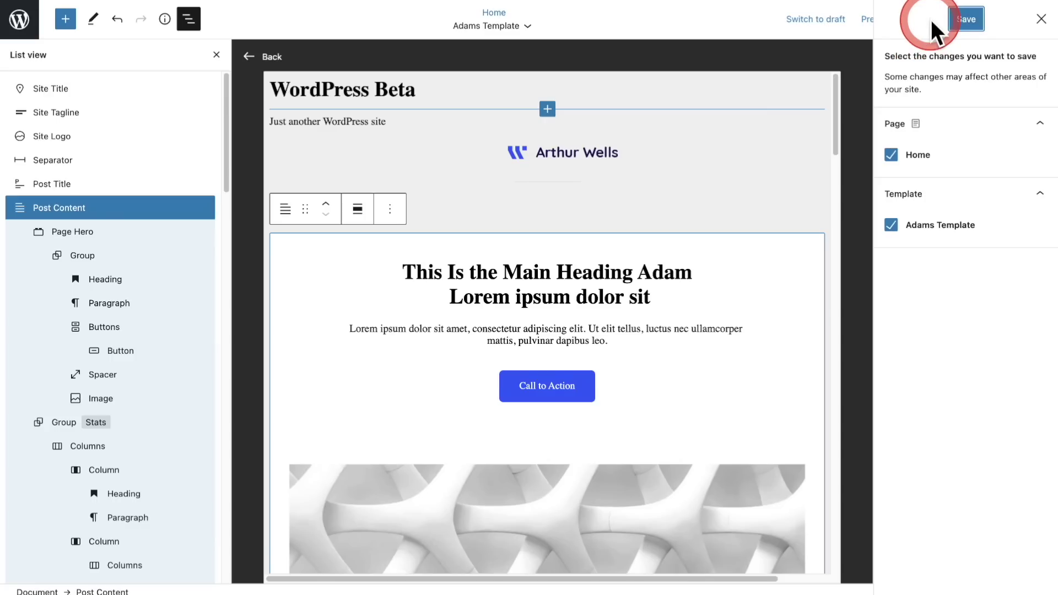
pyautogui.click(969, 20)
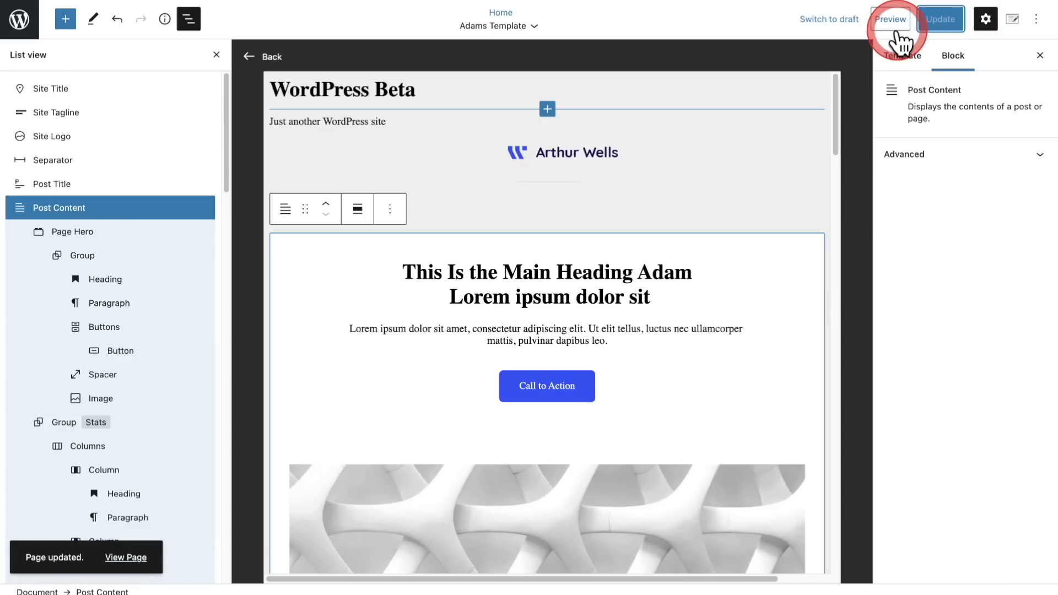
pyautogui.click(216, 41)
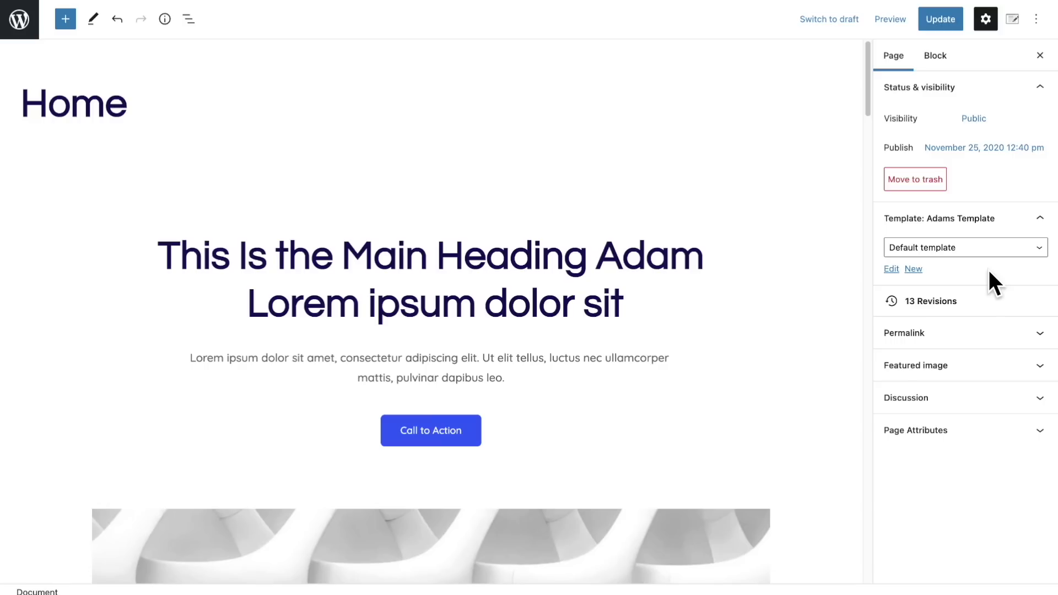
# Assign Adams Template to the Home page, update it, and view the live page through its permalink to inspect the template's header area
pyautogui.click(992, 255)
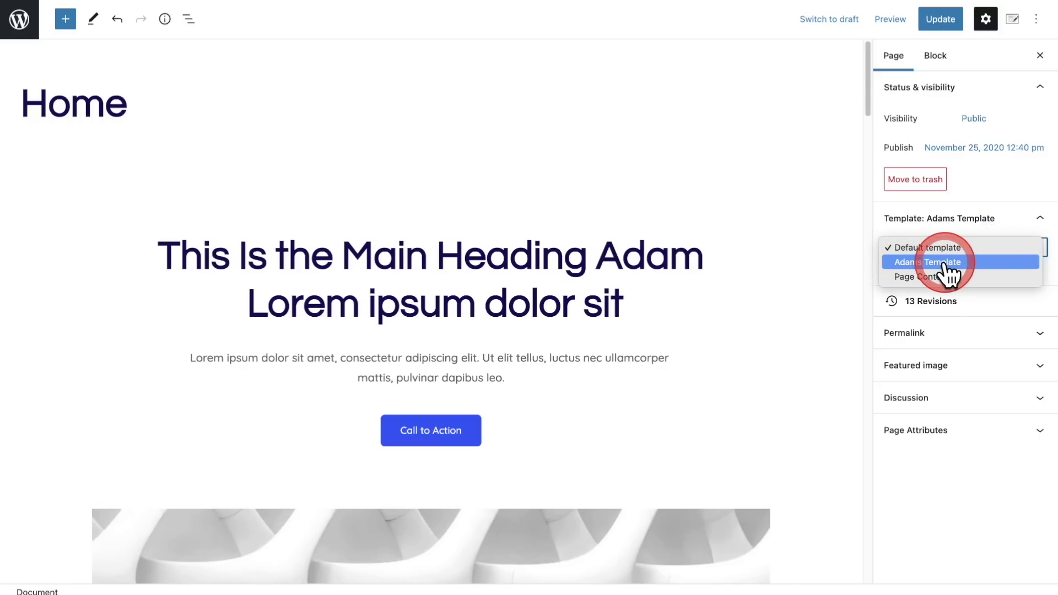
pyautogui.click(944, 264)
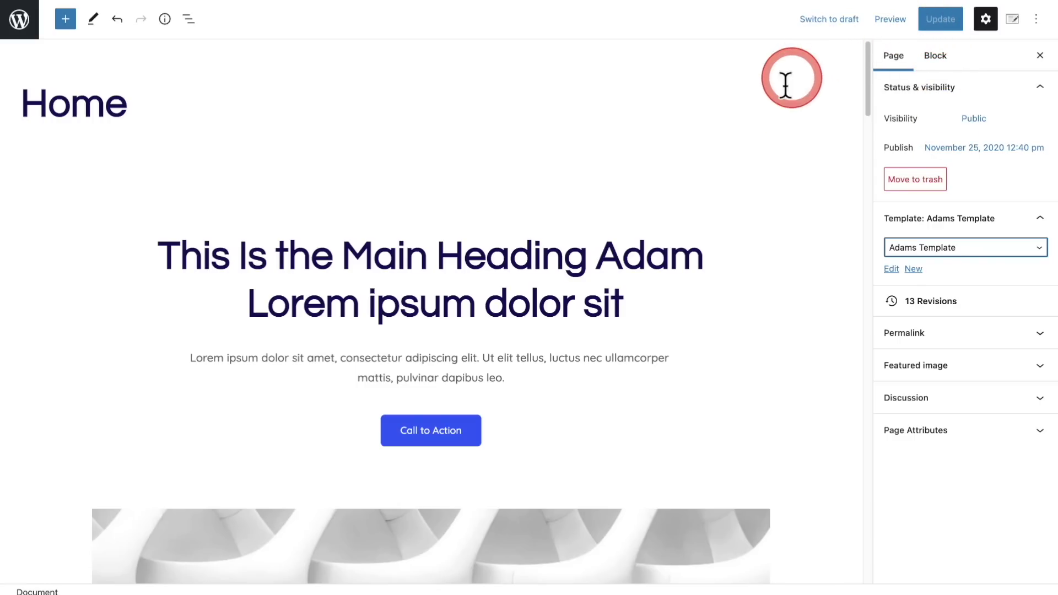
pyautogui.click(940, 20)
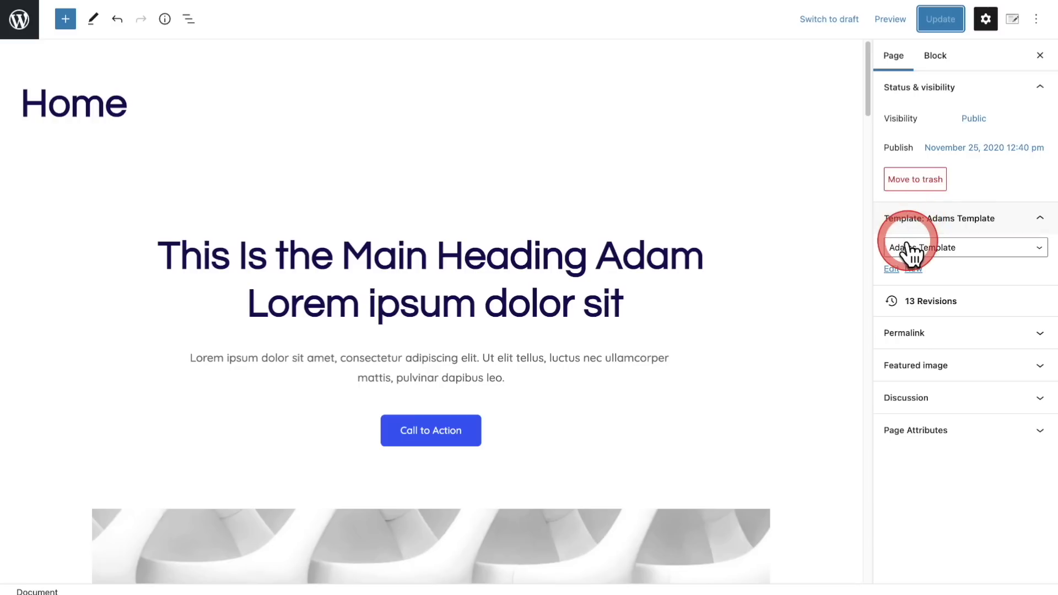
pyautogui.click(906, 334)
pyautogui.click(907, 385)
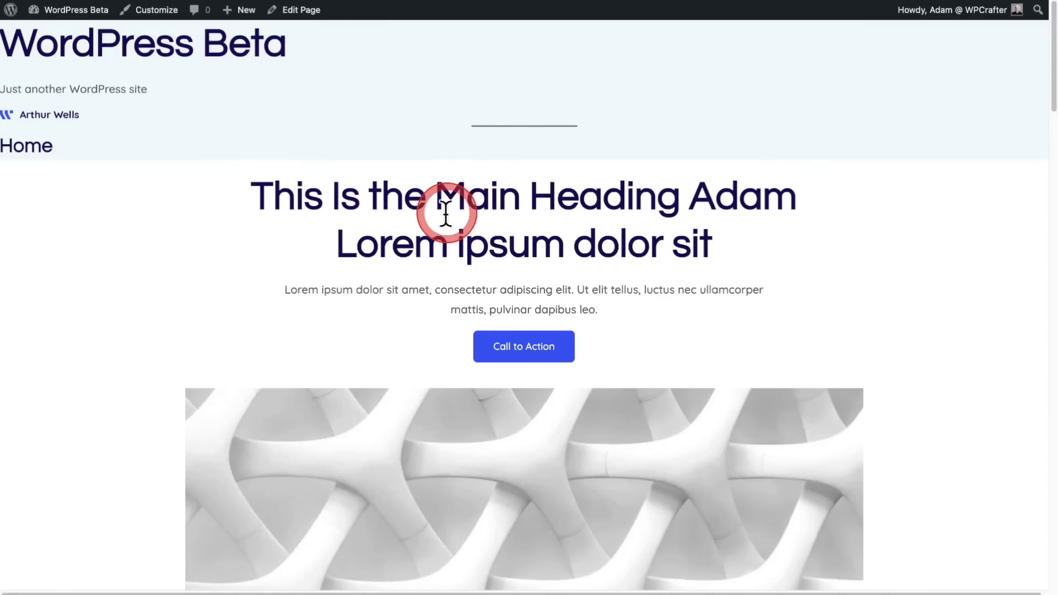
pyautogui.moveTo(65, 109); pyautogui.dragTo(236, 108)
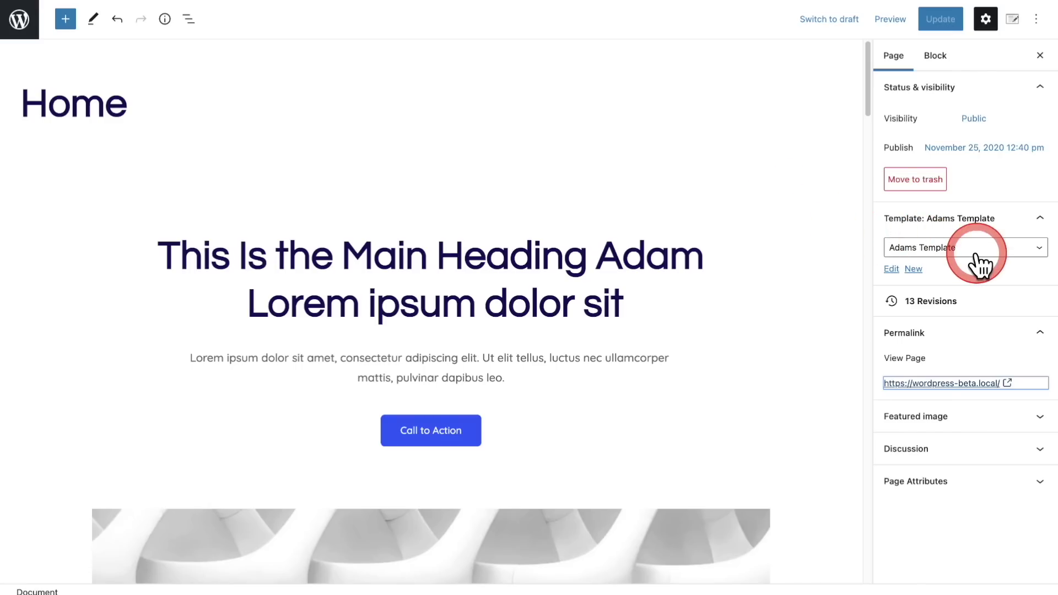
# Switch the Home page back to the Default template, update it, view the published page, and return to the editor
pyautogui.click(971, 247)
pyautogui.click(971, 233)
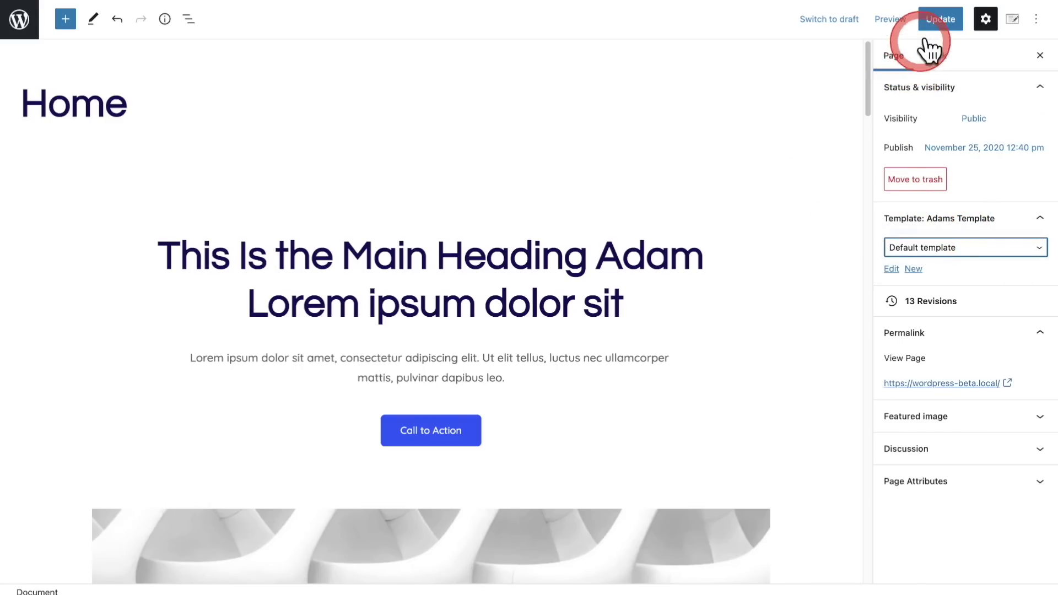
pyautogui.click(931, 21)
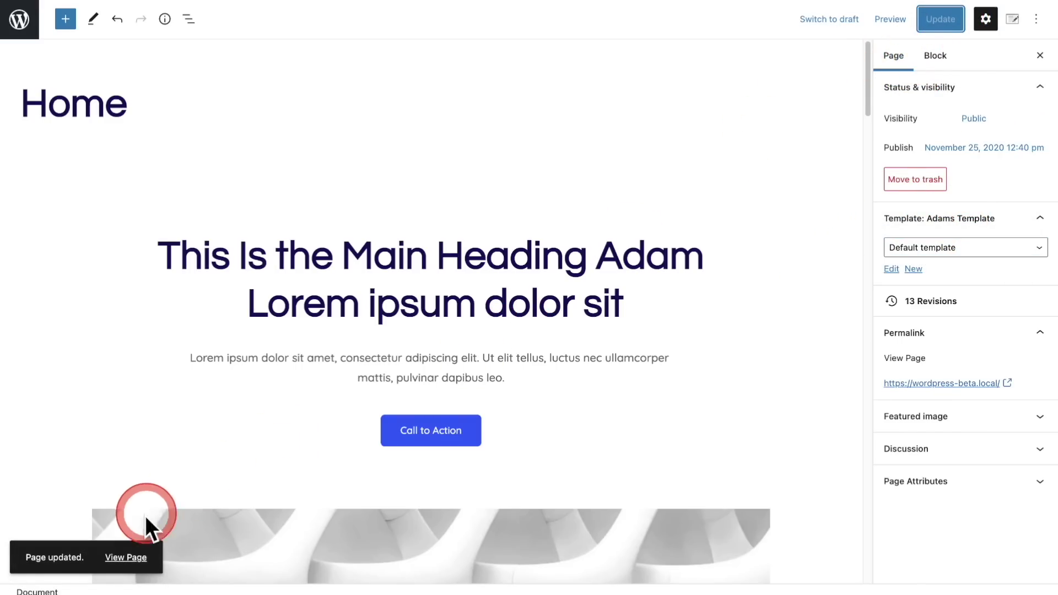
pyautogui.click(127, 566)
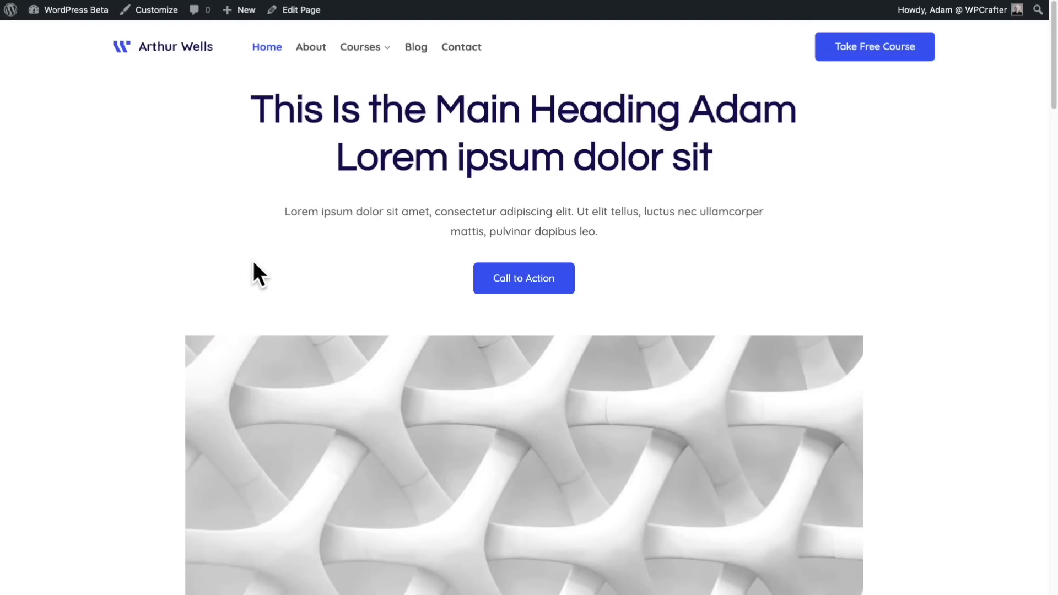
pyautogui.moveTo(253, 260); pyautogui.dragTo(200, 207)
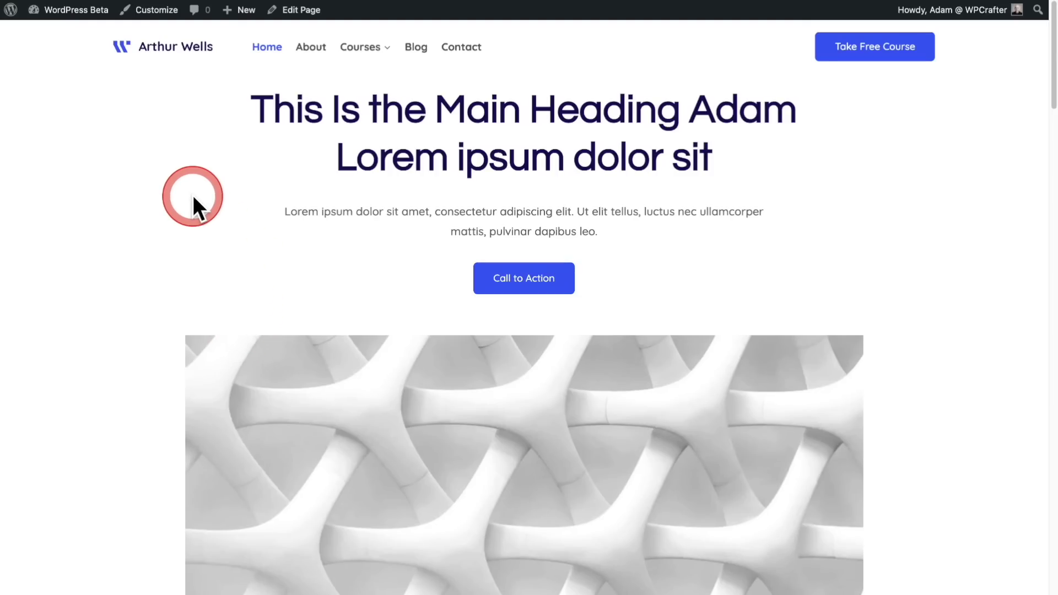
pyautogui.hotkey('alt', 'Left')
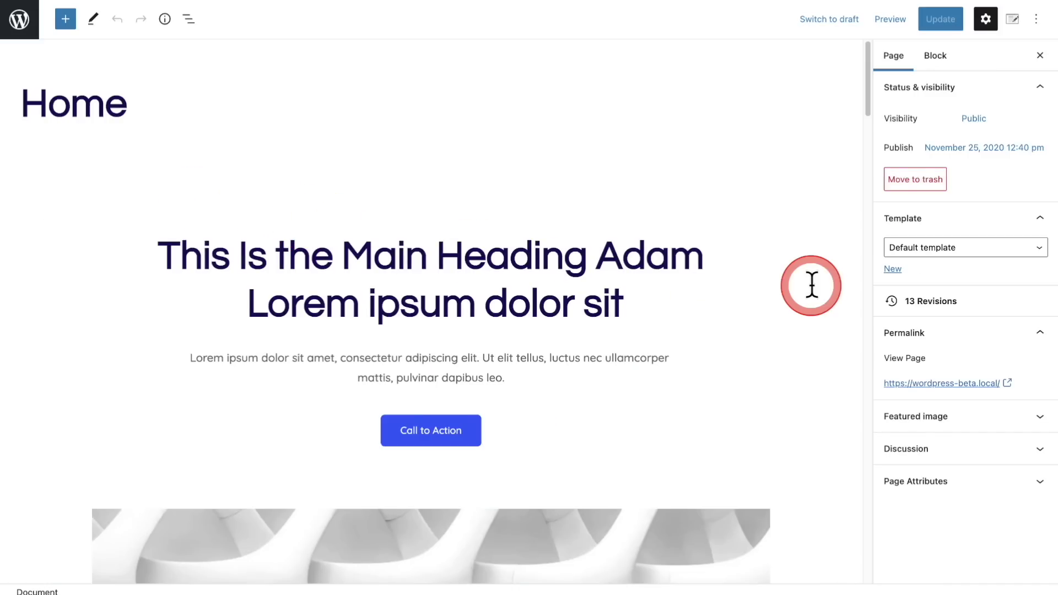